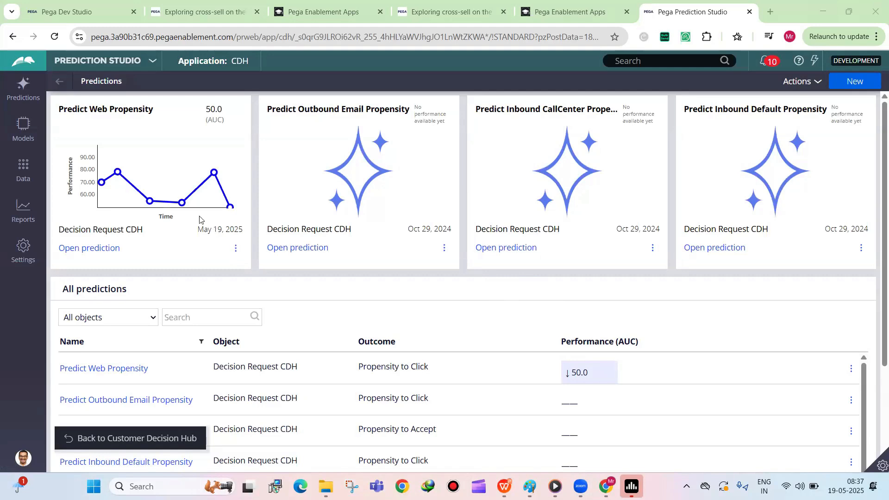
# Switch from Prediction Studio to Dev Studio and open the definition of the CDH application.
pyautogui.click(111, 66)
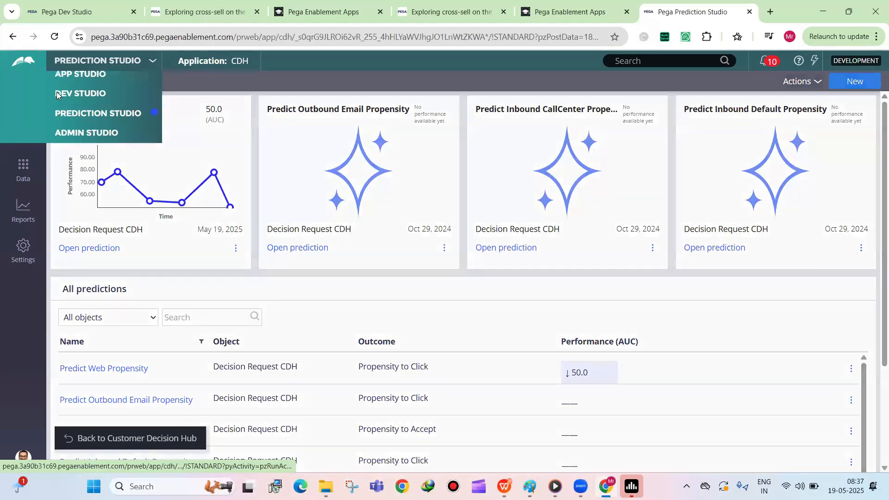
pyautogui.click(56, 93)
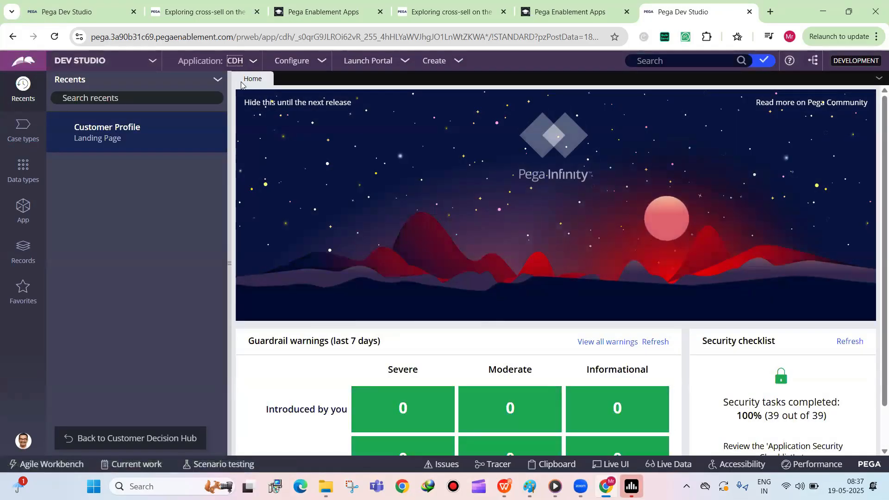
pyautogui.press('Return')
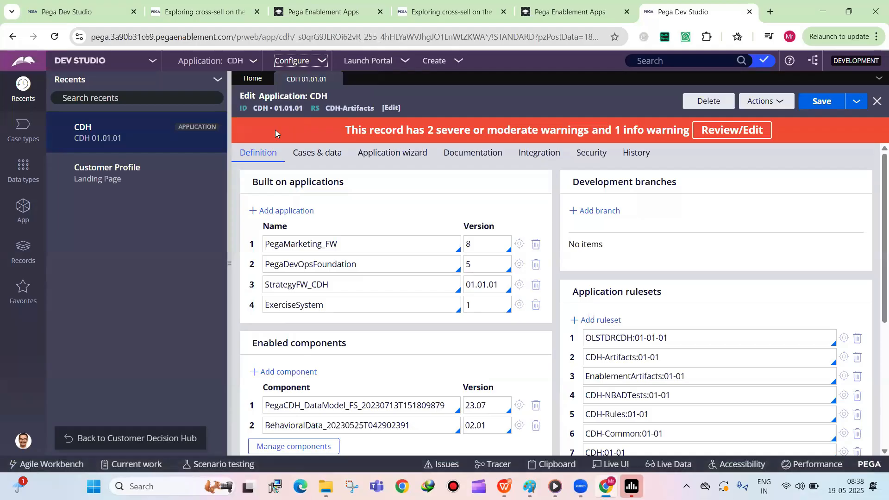
# Open the Proposition Management landing page from the Decisioning decisions configuration.
pyautogui.click(292, 61)
pyautogui.moveTo(262, 120)
pyautogui.moveTo(346, 125)
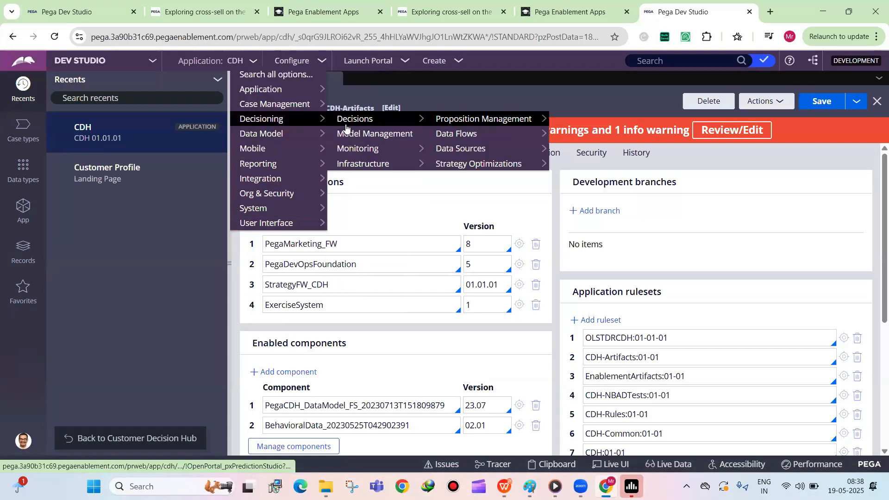
pyautogui.moveTo(461, 122)
pyautogui.click(561, 119)
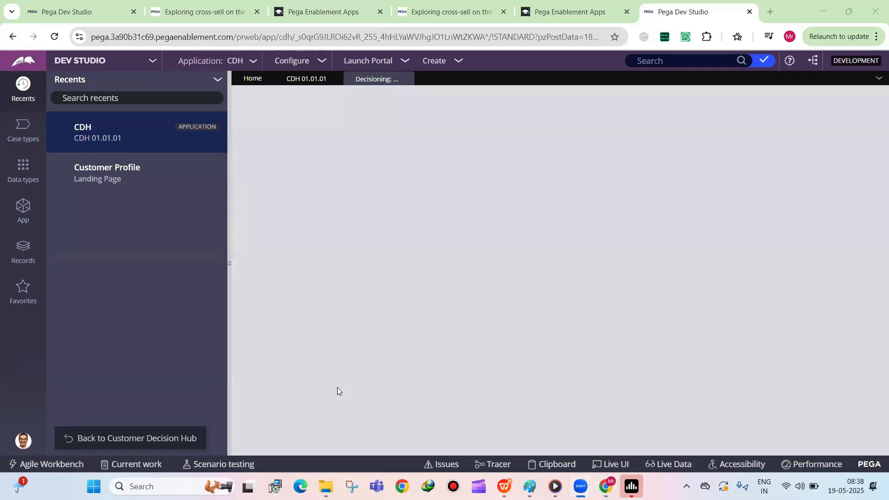
# Review the CDH application's definition, including its rulesets and components, and return to Proposition Management.
pyautogui.click(326, 80)
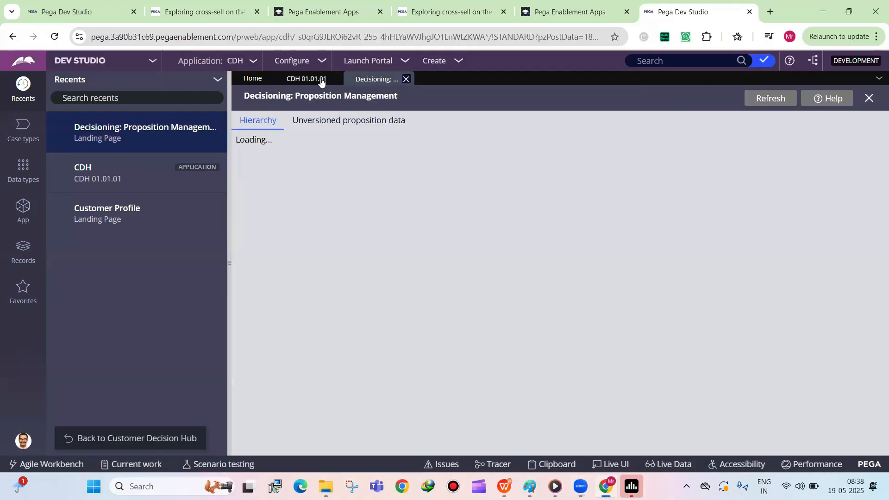
pyautogui.click(324, 79)
pyautogui.click(328, 81)
pyautogui.click(377, 82)
pyautogui.click(318, 81)
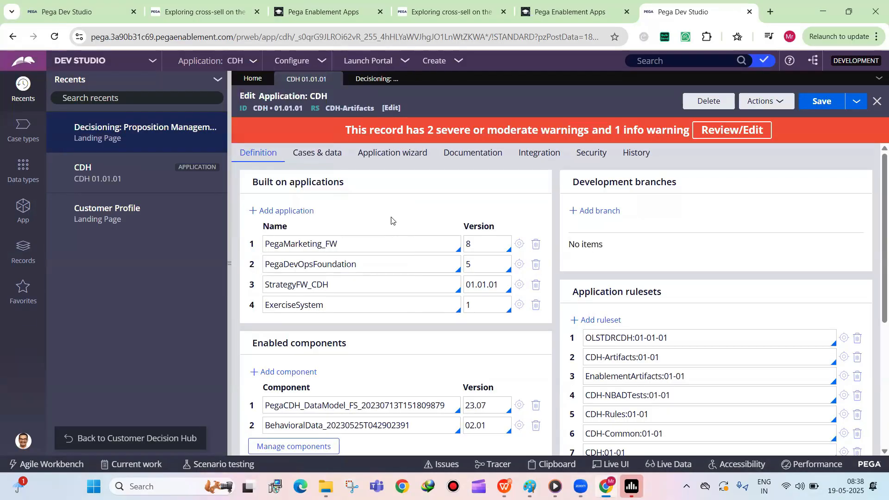
pyautogui.scroll(-5, 391, 220)
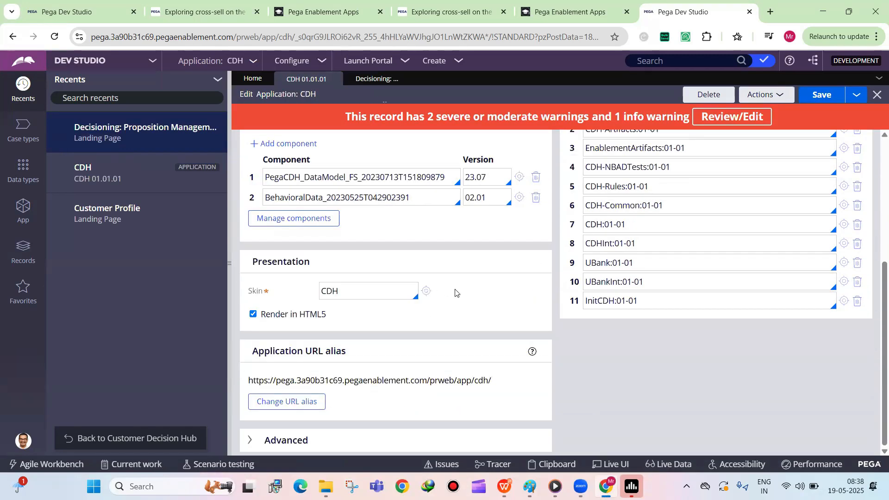
pyautogui.scroll(5, 352, 351)
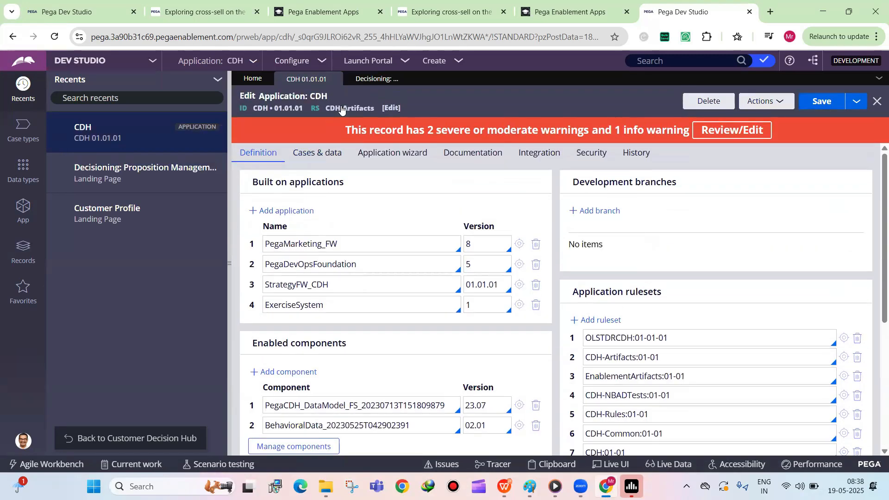
pyautogui.click(377, 79)
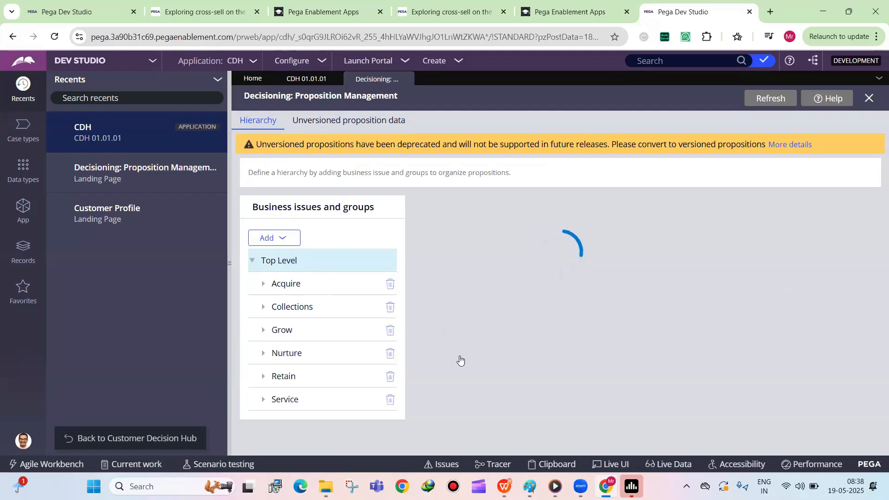
# Open the Credit cards decision data record from the Grow business issue and check it out.
pyautogui.click(264, 330)
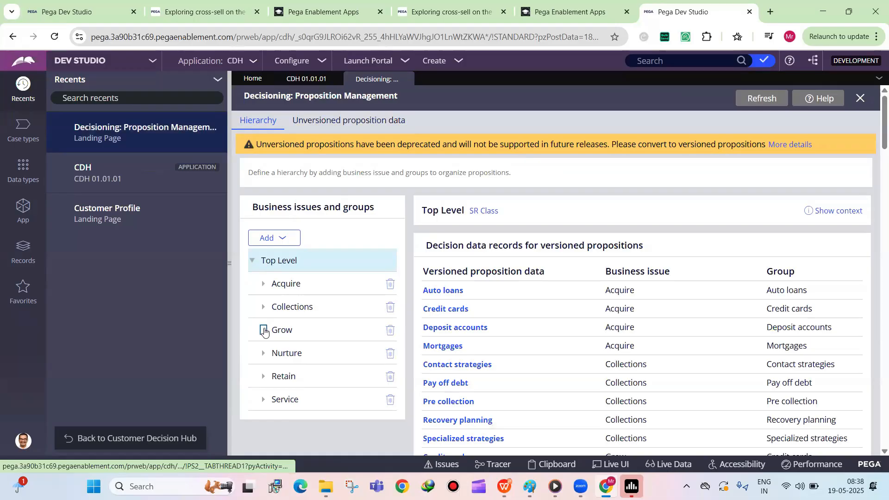
pyautogui.click(305, 354)
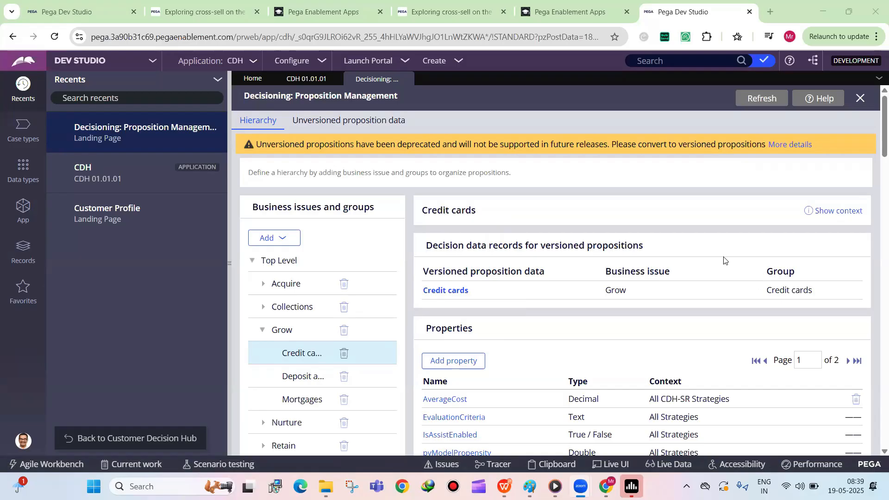
pyautogui.click(435, 290)
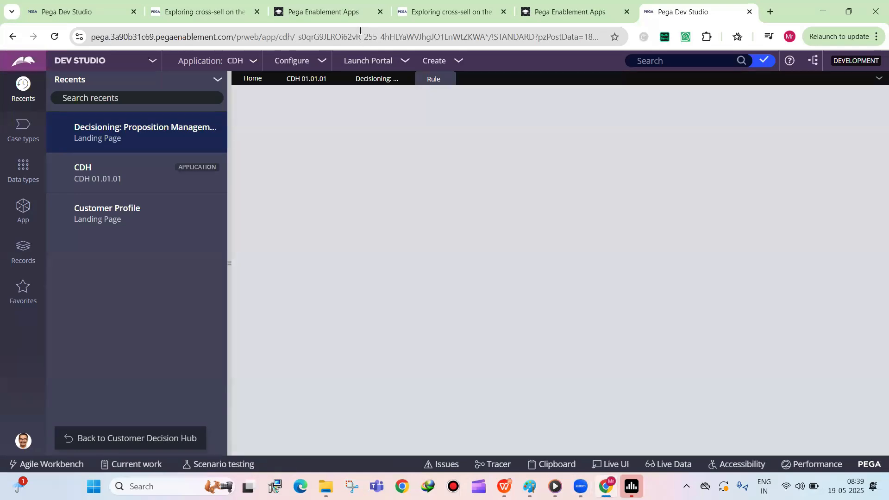
pyautogui.click(372, 82)
pyautogui.click(428, 79)
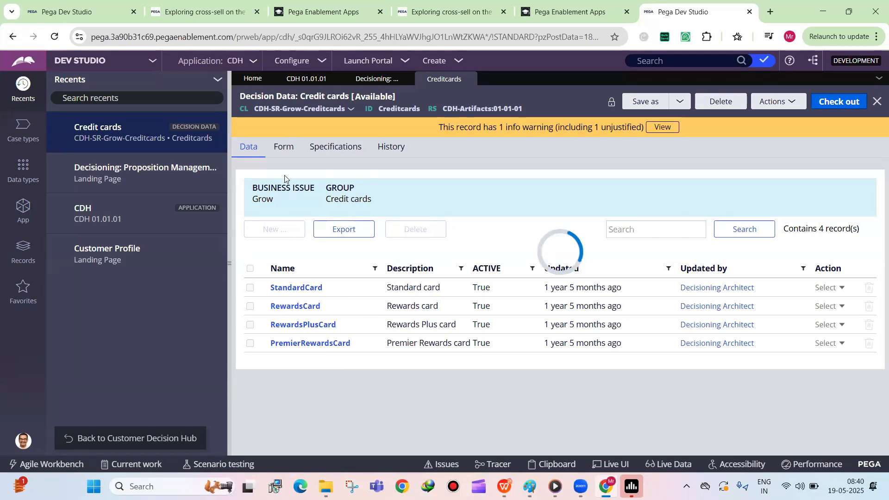
# Examine the form fields defined for the Credit cards decision data and return to its data records.
pyautogui.click(283, 147)
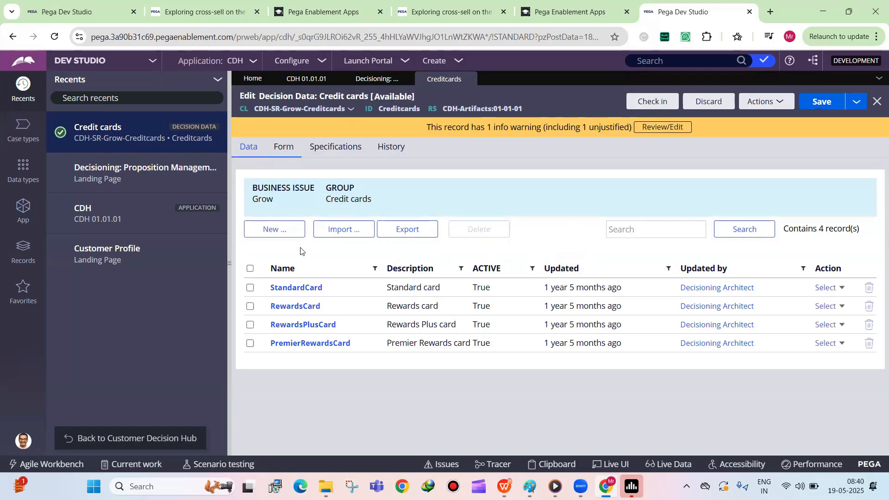
pyautogui.scroll(-10, 285, 227)
pyautogui.scroll(-15, 285, 227)
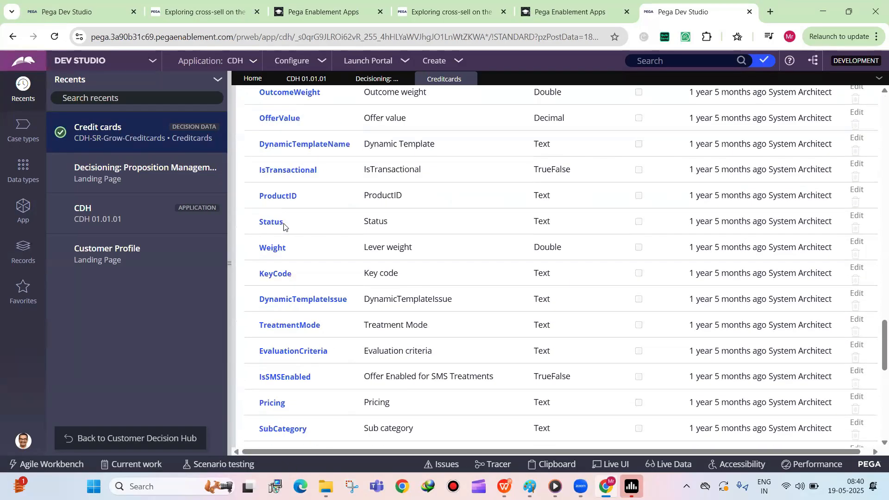
pyautogui.moveTo(884, 393); pyautogui.dragTo(877, 120)
pyautogui.scroll(1, 876, 120)
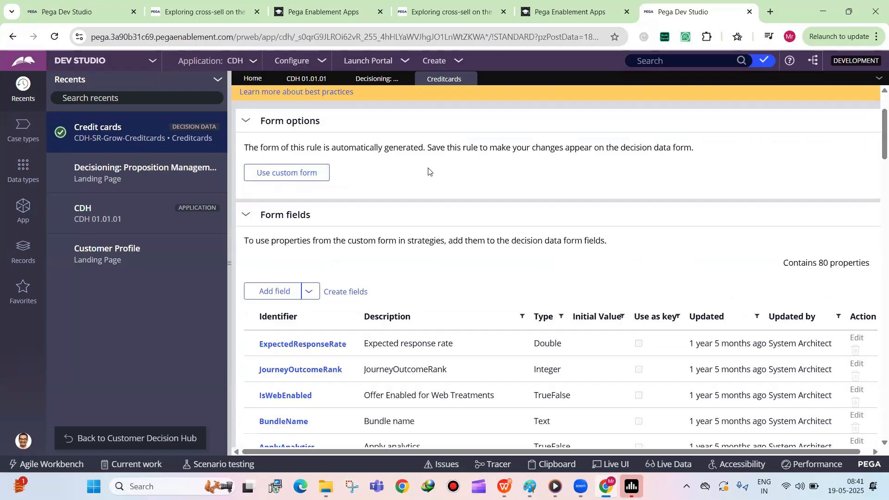
pyautogui.scroll(2, 429, 171)
pyautogui.click(241, 148)
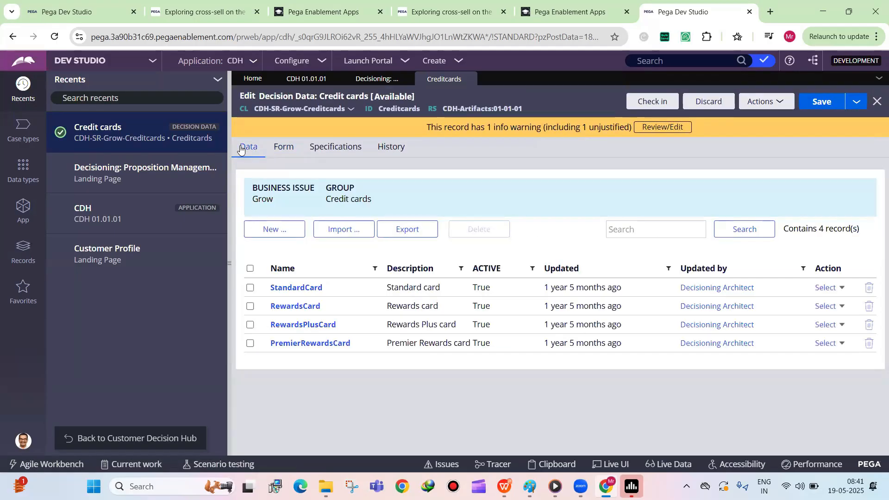
# Export the Credit cards records to a CSV file and open it in WPS Office, closing the other presentation.
pyautogui.click(409, 229)
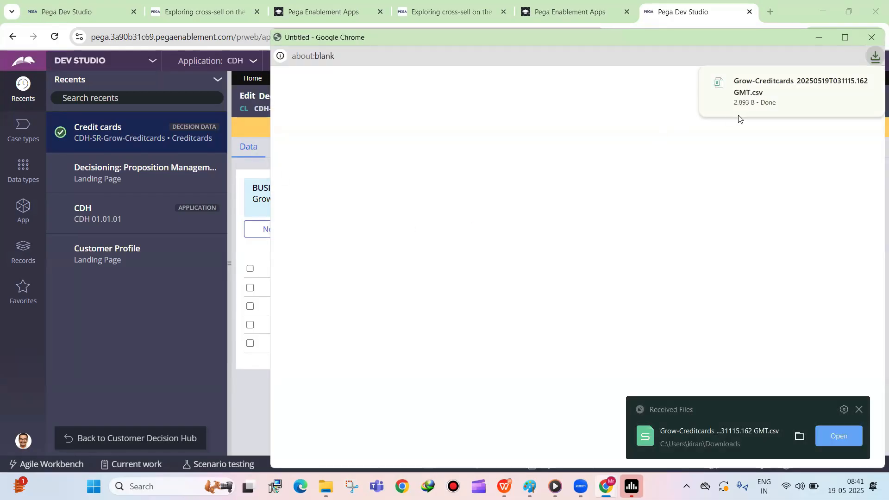
pyautogui.click(846, 40)
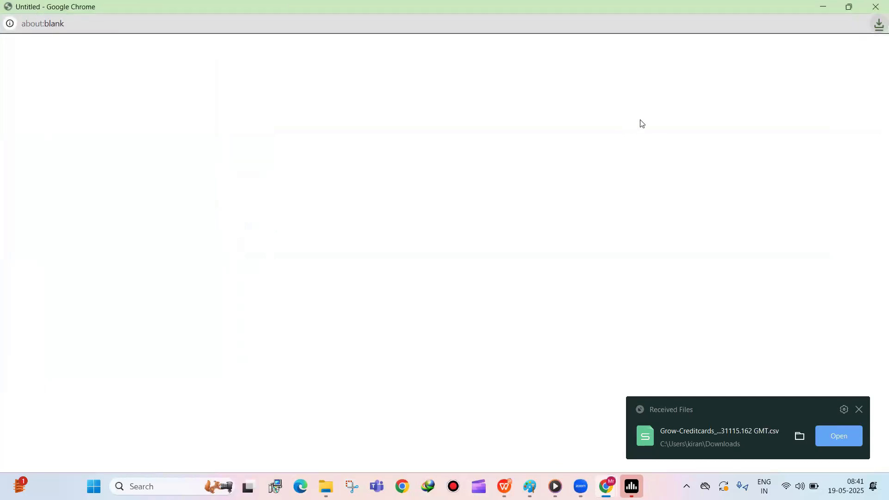
pyautogui.click(879, 24)
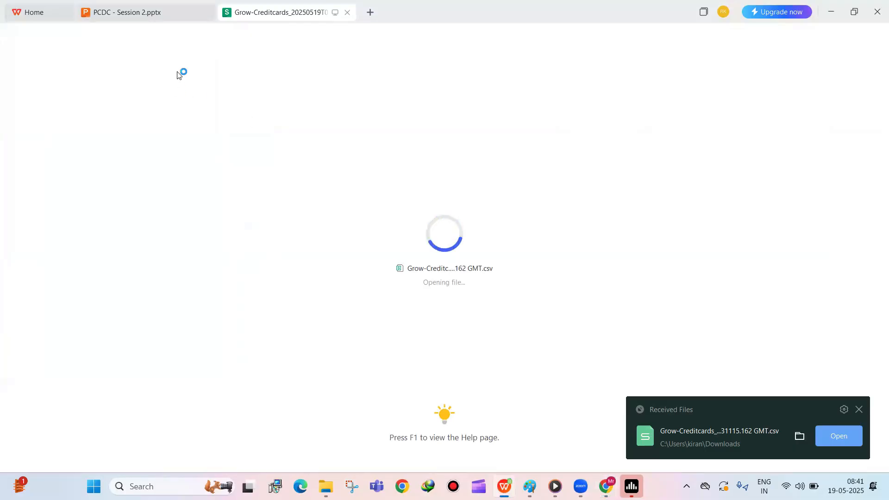
pyautogui.click(205, 14)
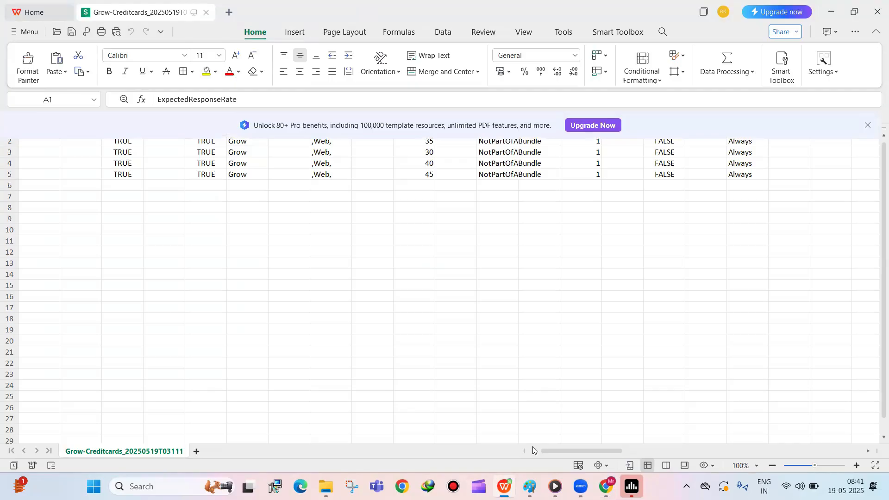
# Duplicate row 5 of the exported sheet into row 6 and return to the Credit cards decision data in Chrome.
pyautogui.click(10, 174)
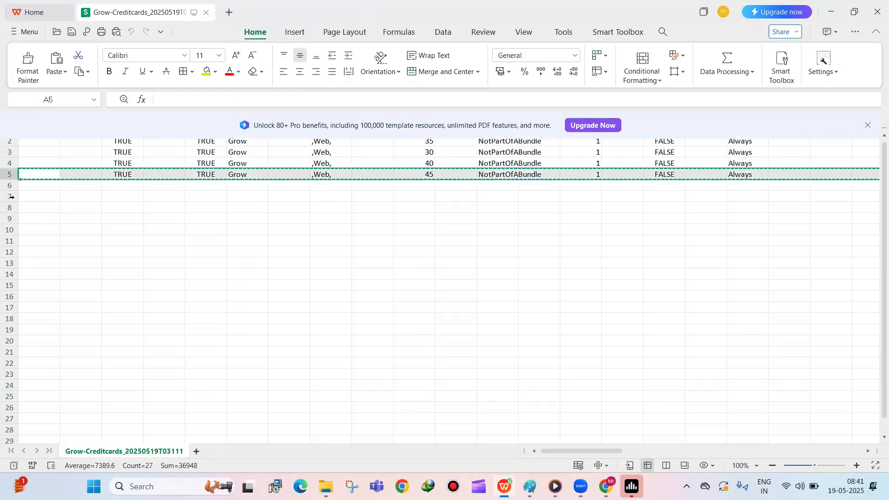
pyautogui.hotkey('ctrl', 'v')
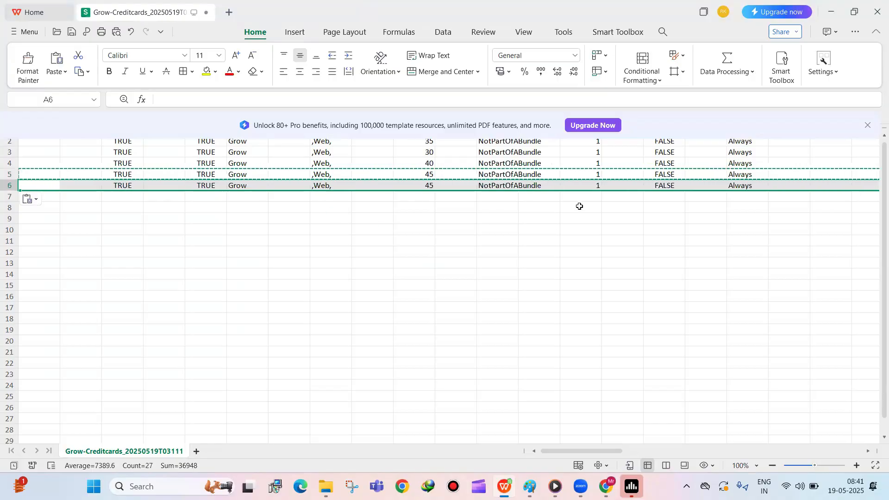
pyautogui.click(868, 125)
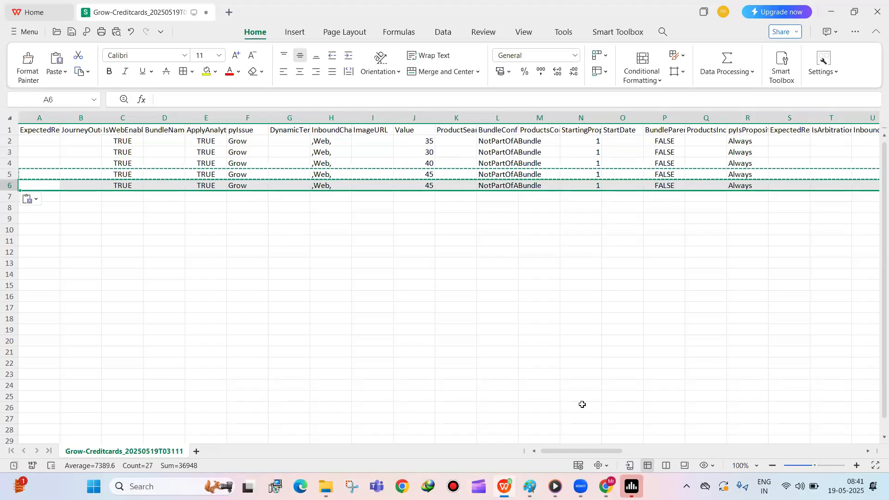
pyautogui.moveTo(606, 487)
pyautogui.click(542, 430)
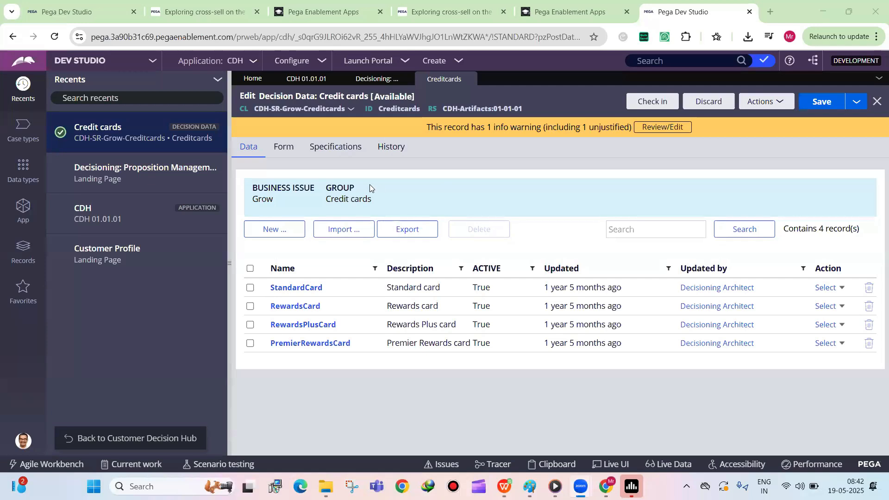
pyautogui.moveTo(250, 185); pyautogui.dragTo(703, 375)
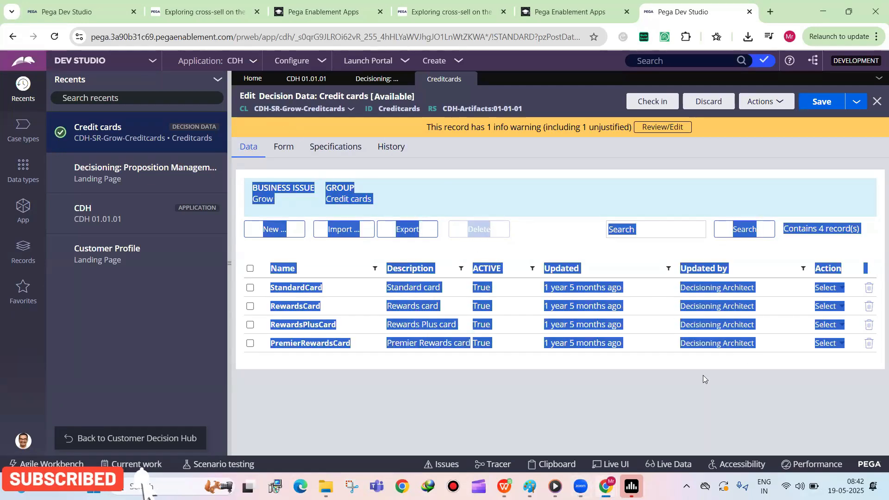
pyautogui.click(703, 375)
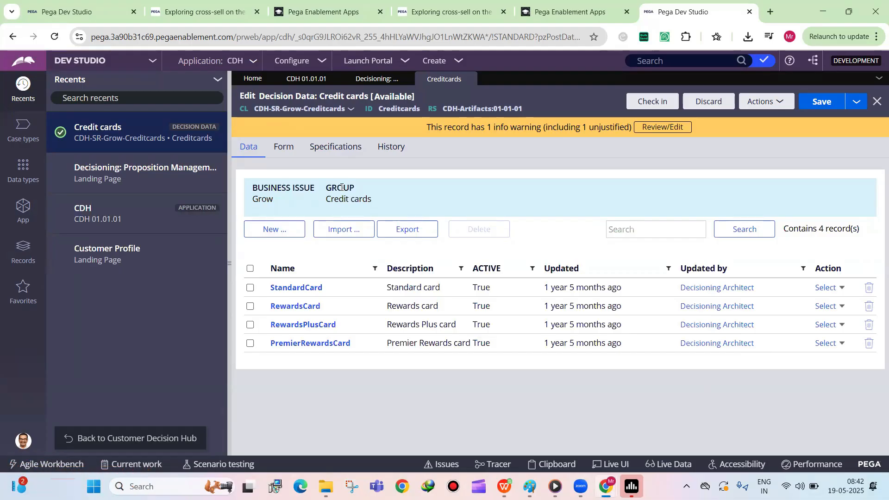
pyautogui.moveTo(325, 187); pyautogui.dragTo(361, 185)
pyautogui.moveTo(317, 189); pyautogui.dragTo(230, 191)
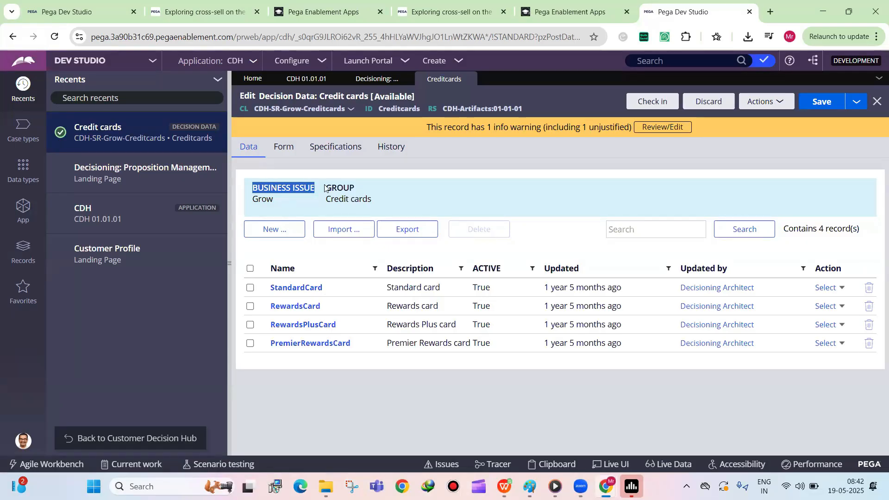
pyautogui.moveTo(326, 188); pyautogui.dragTo(357, 183)
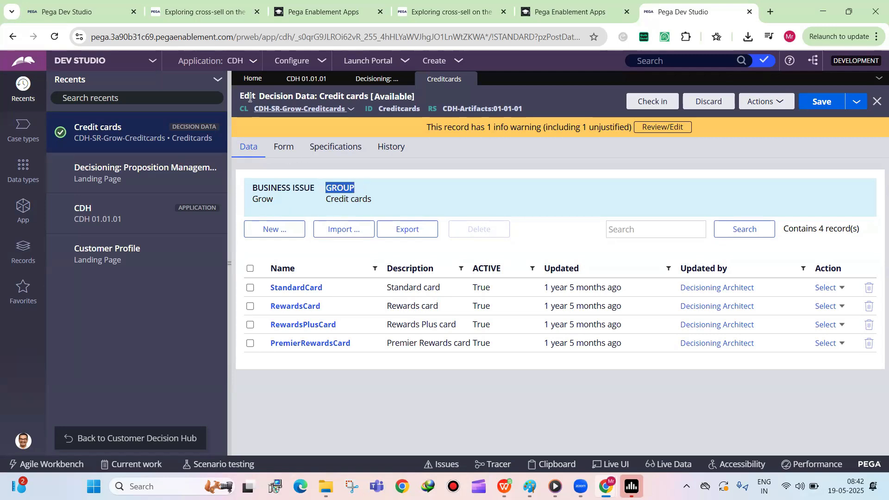
# Look up the Credit cards decision data's class, CDH-SR-Grow-Creditcards, in the application's class explorer.
pyautogui.click(23, 208)
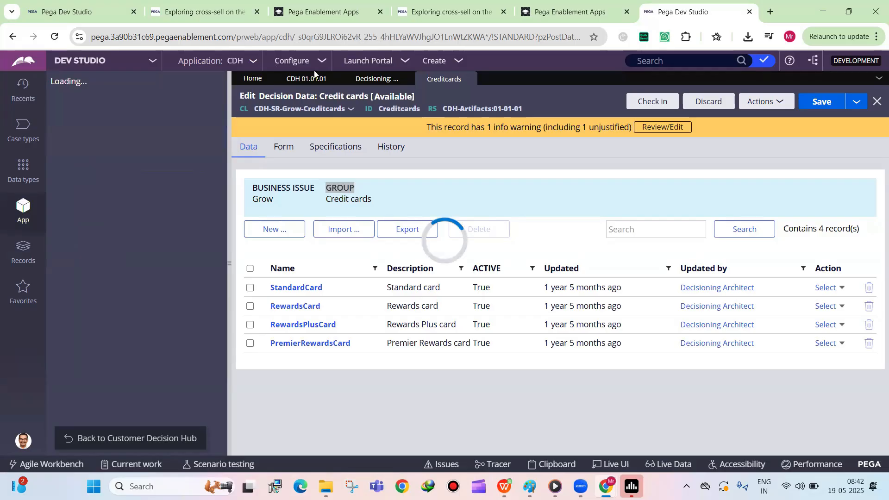
pyautogui.click(373, 78)
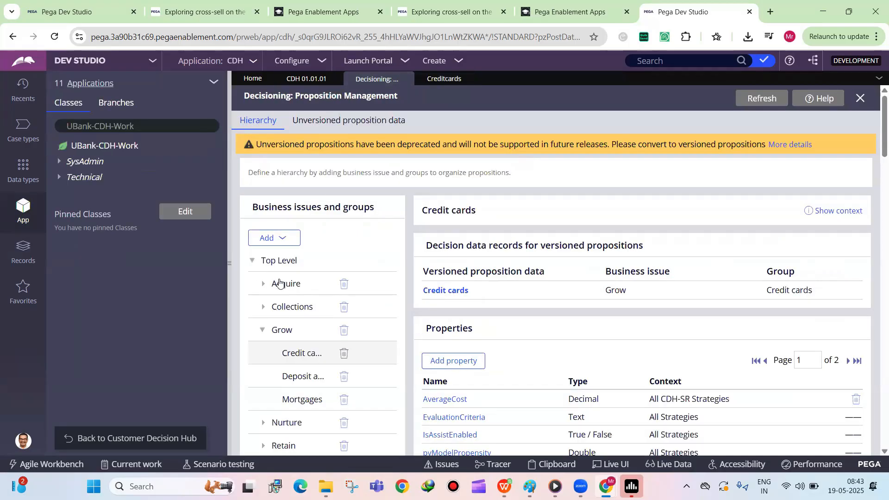
pyautogui.click(424, 82)
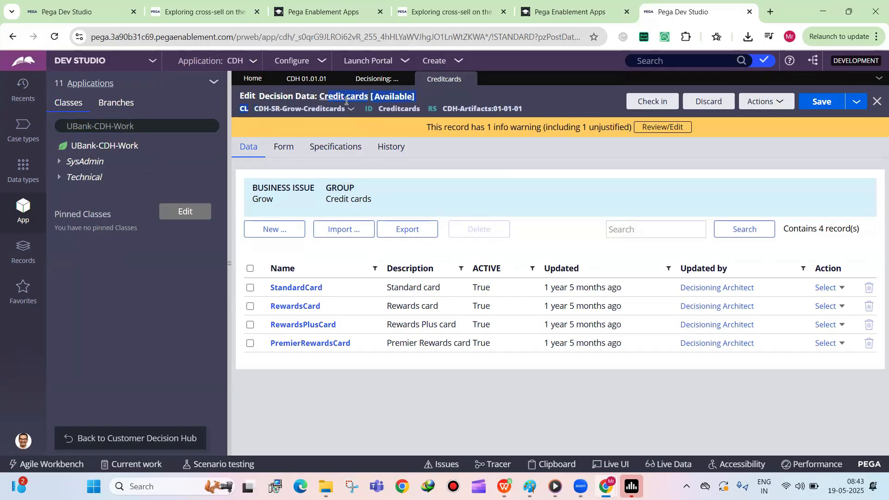
pyautogui.moveTo(349, 107); pyautogui.dragTo(253, 109)
pyautogui.hotkey('ctrl', 'c')
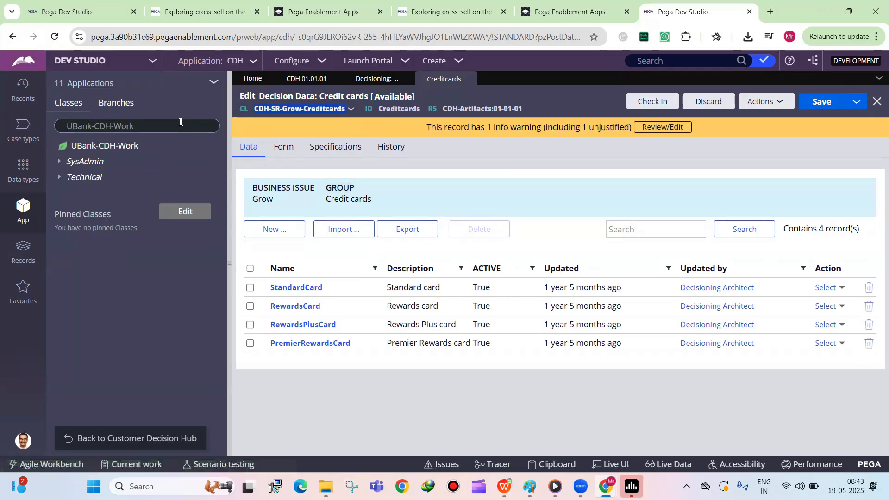
pyautogui.click(180, 122)
pyautogui.hotkey('ctrl', 'v')
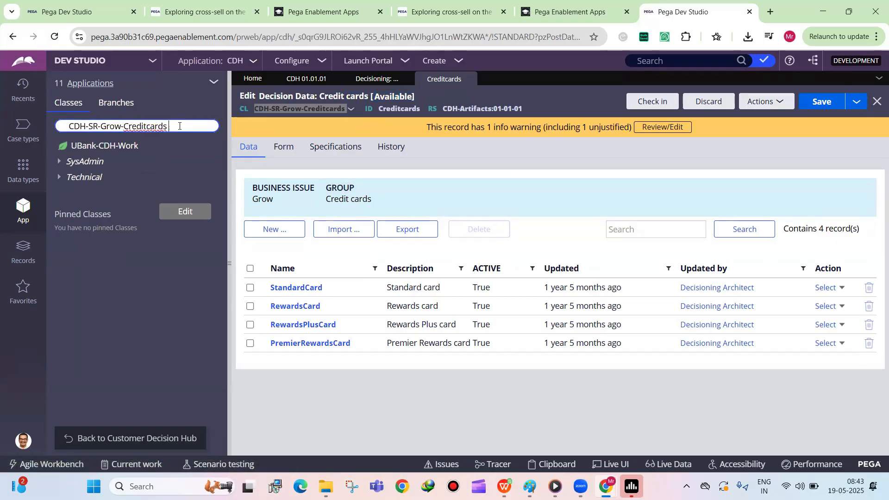
pyautogui.press('Return')
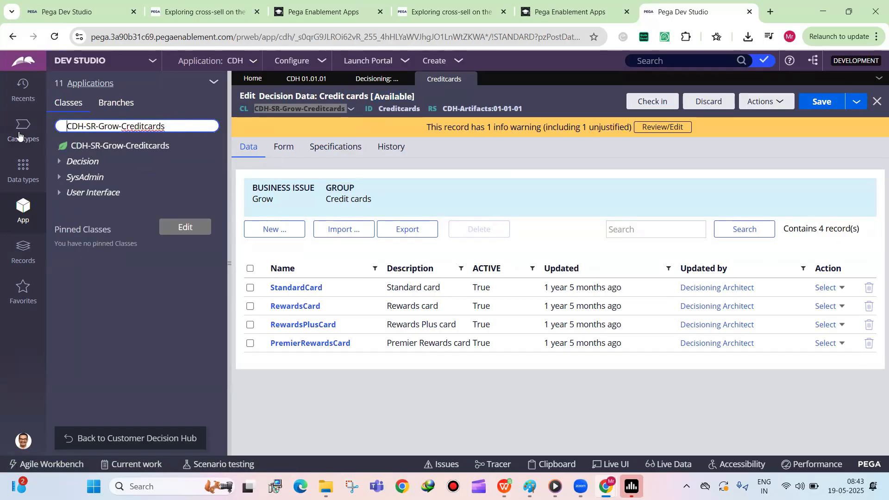
# Compare the Grow and Creditcards parts of the class name with the record's business issue and group.
pyautogui.doubleClick(91, 127)
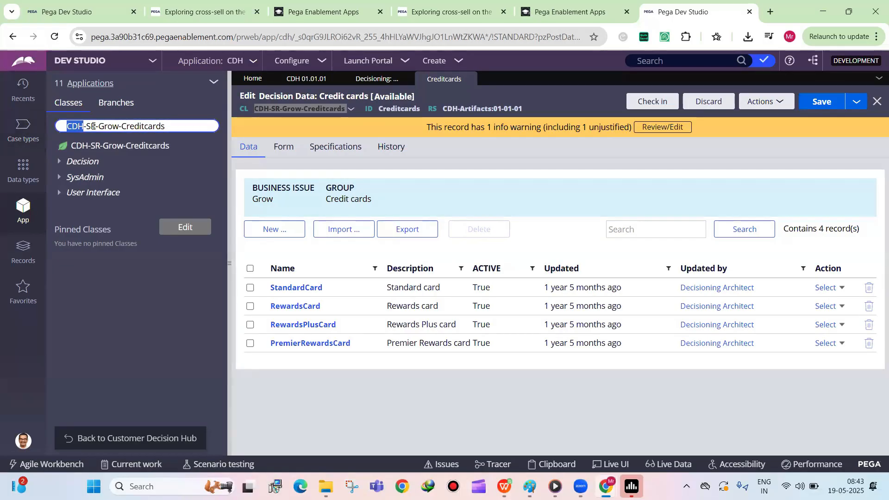
pyautogui.doubleClick(109, 126)
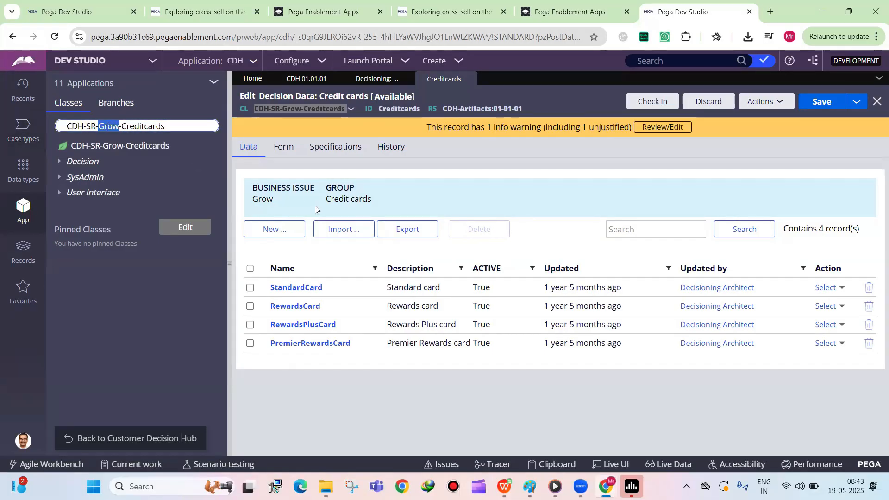
pyautogui.doubleClick(266, 199)
pyautogui.click(125, 104)
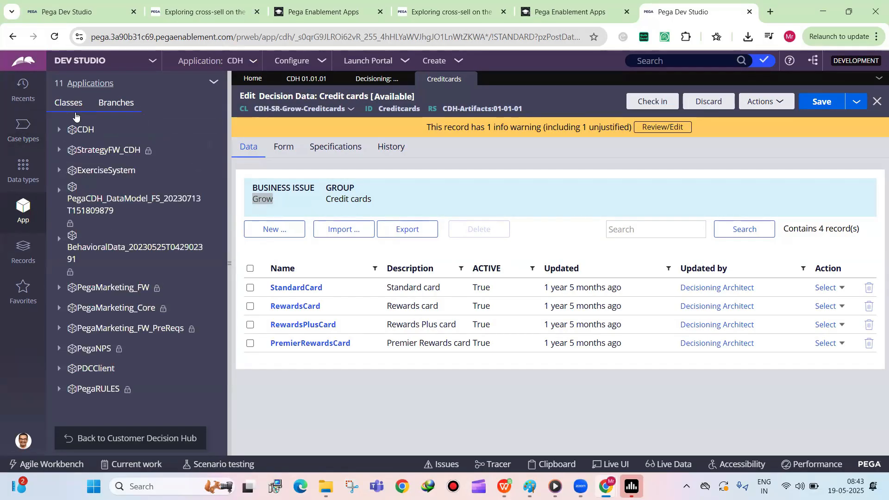
pyautogui.click(72, 104)
pyautogui.doubleClick(144, 127)
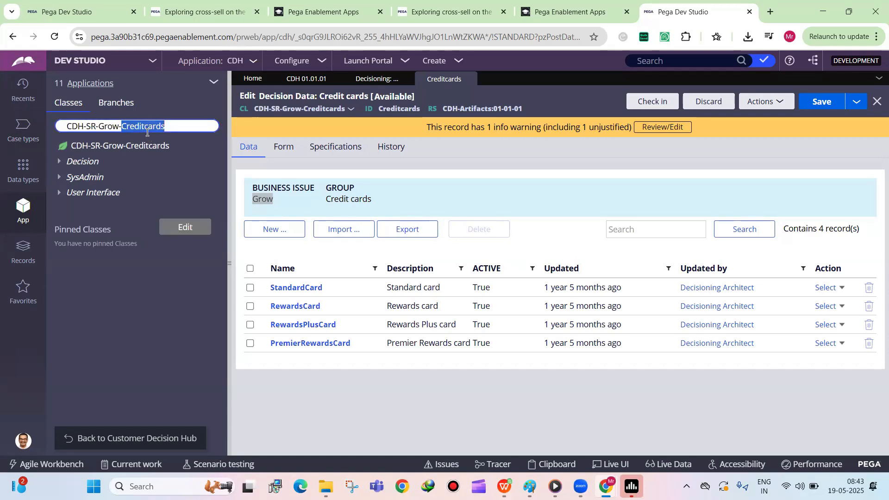
pyautogui.moveTo(98, 125); pyautogui.dragTo(118, 125)
pyautogui.click(120, 124)
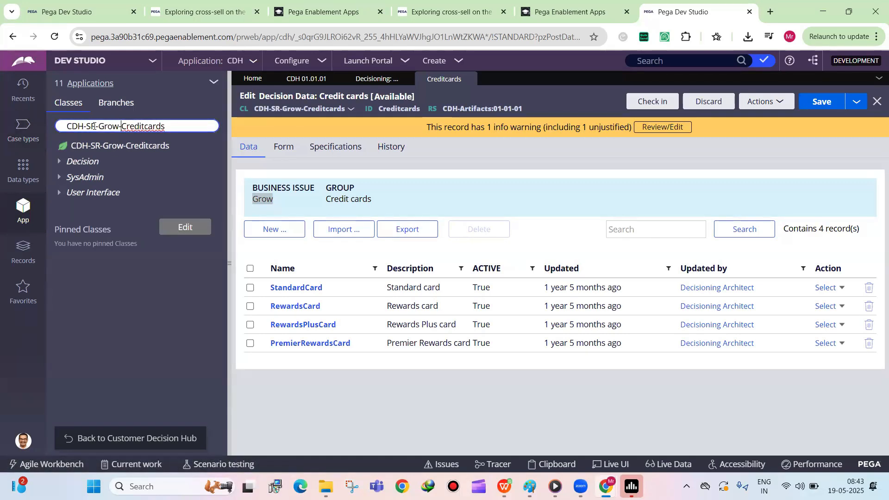
# Shorten the explored class to CDH-SR and expand its Grow and Creditcards subclasses.
pyautogui.moveTo(97, 126); pyautogui.dragTo(198, 129)
pyautogui.press('BackSpace')
pyautogui.click(76, 176)
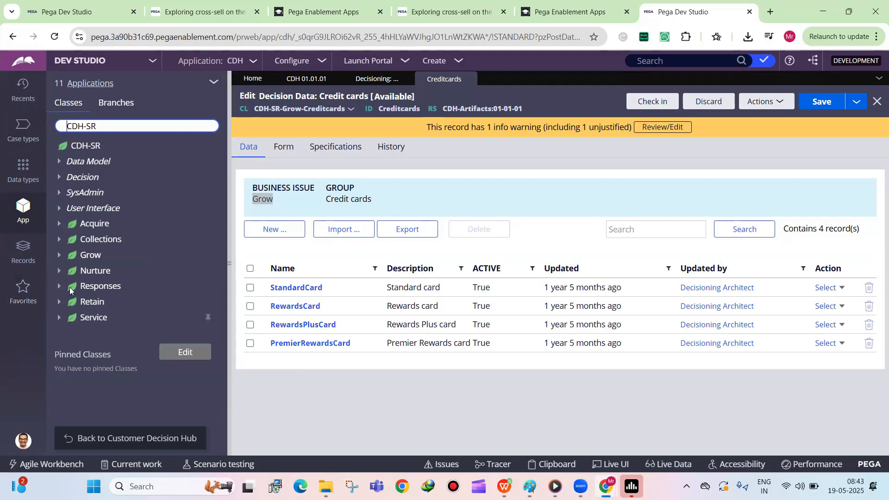
pyautogui.click(60, 255)
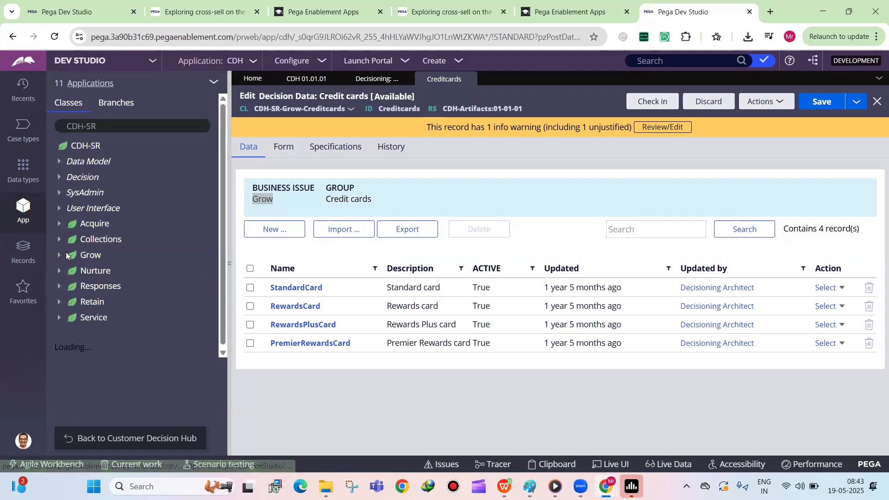
pyautogui.click(60, 254)
pyautogui.click(70, 286)
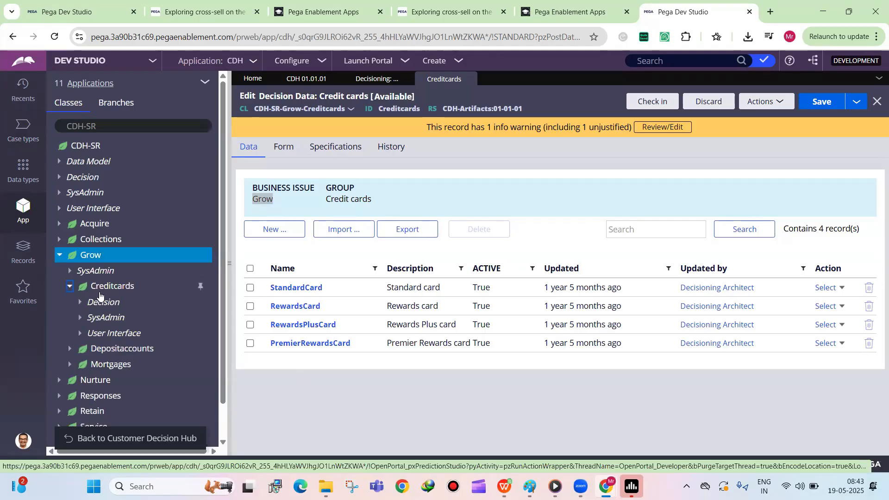
# Show the Credit cards form definition and collapse the Grow class in the class tree.
pyautogui.click(284, 147)
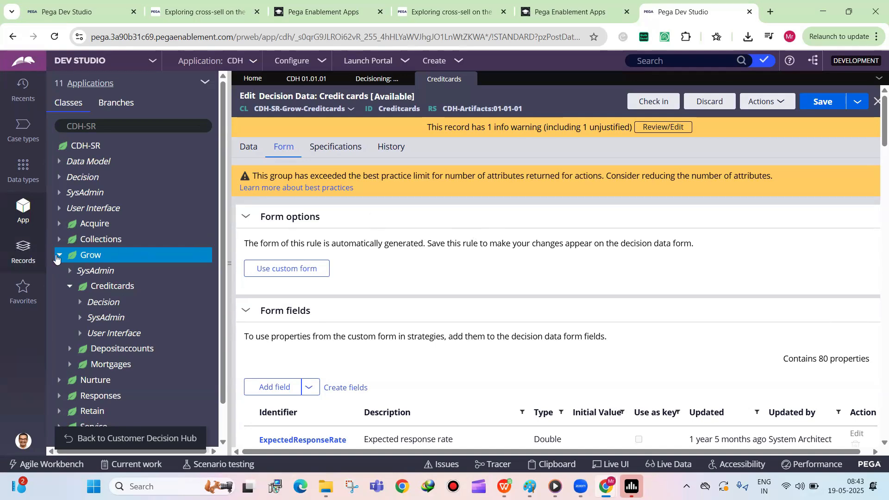
pyautogui.click(59, 255)
pyautogui.click(59, 255)
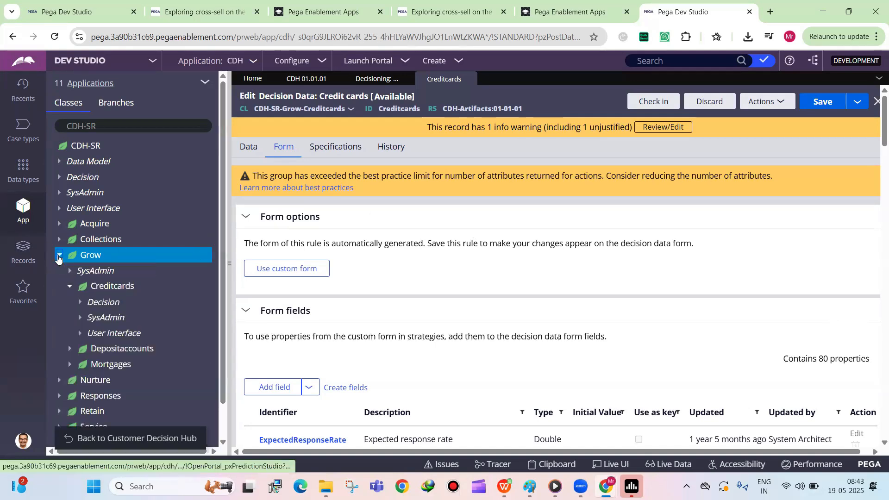
pyautogui.click(63, 258)
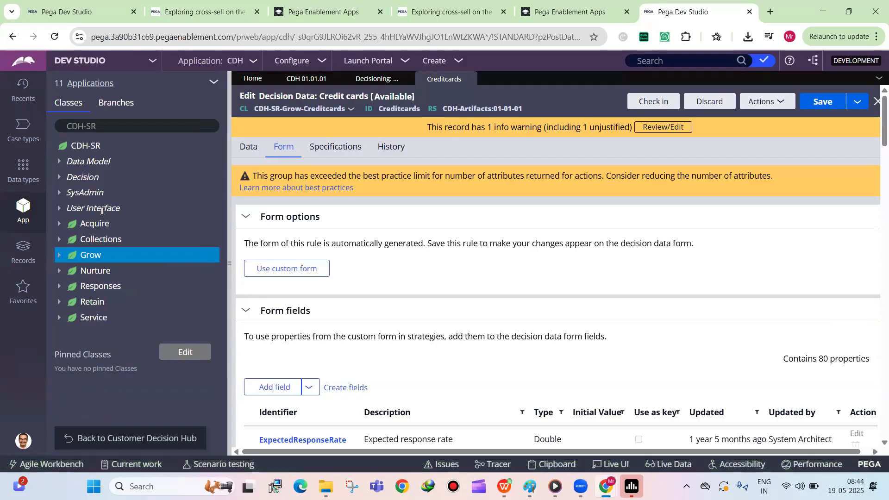
# Inspect the group classes beneath the Acquire business issue, leaving Acquire expanded.
pyautogui.click(58, 223)
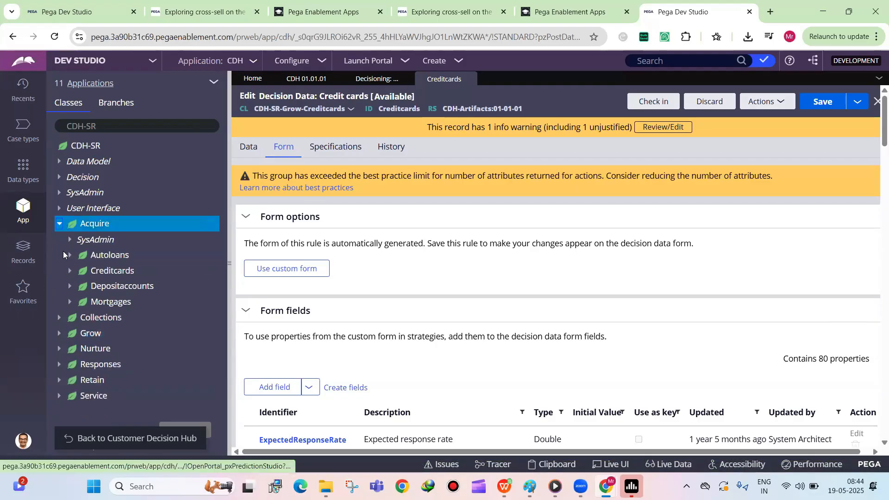
pyautogui.click(59, 223)
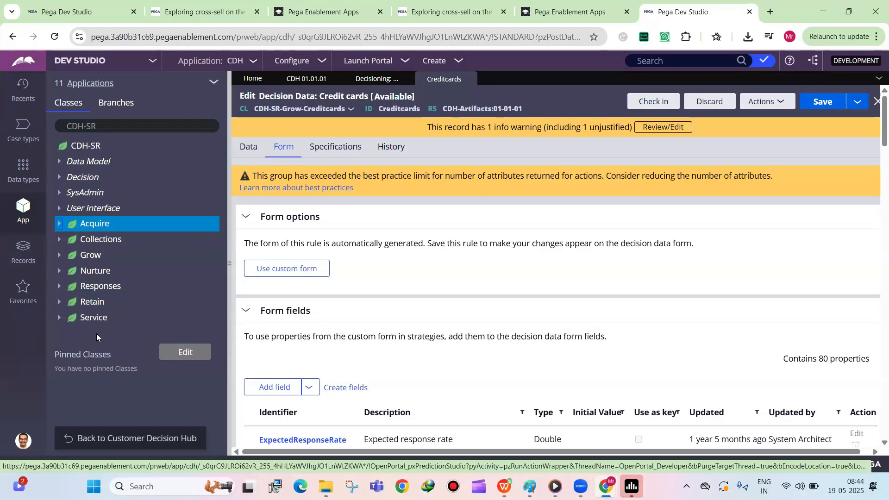
pyautogui.click(58, 224)
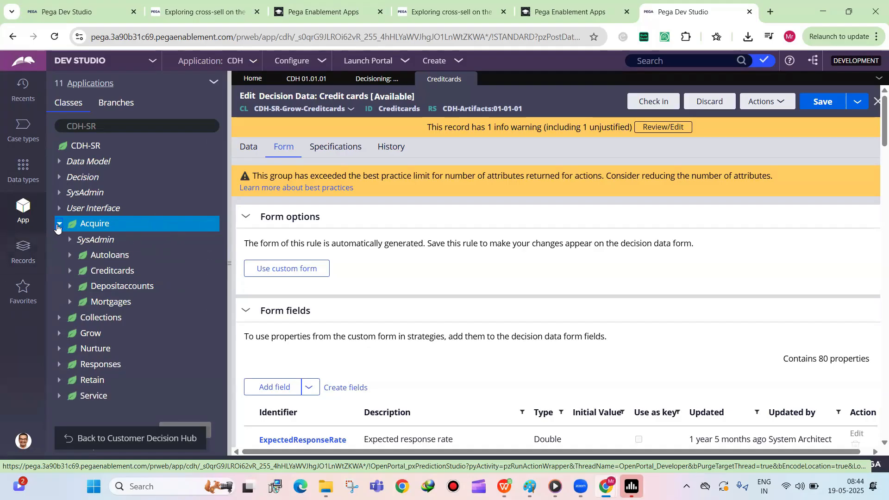
pyautogui.click(59, 224)
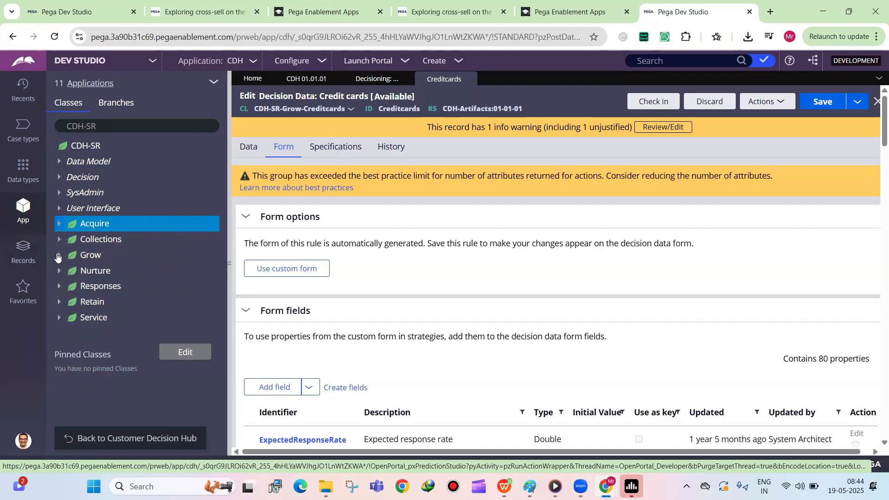
pyautogui.click(58, 224)
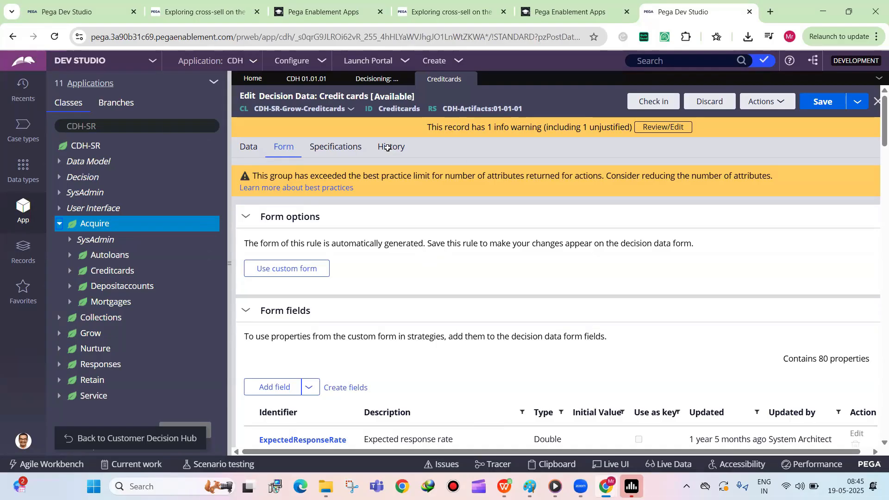
# Switch to the exported Credit cards sheet in WPS Office and examine the pyIssue column and its row 6 value.
pyautogui.hotkey('alt', 'Tab')
pyautogui.click(249, 118)
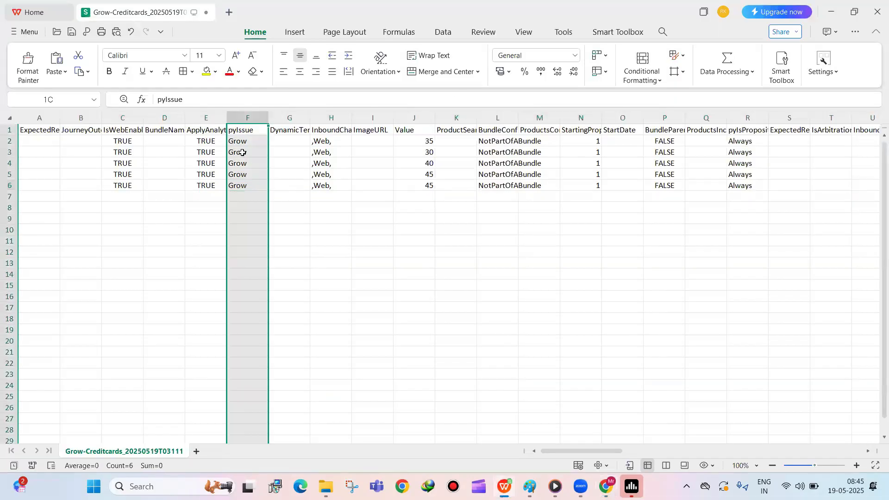
pyautogui.click(242, 177)
pyautogui.doubleClick(258, 185)
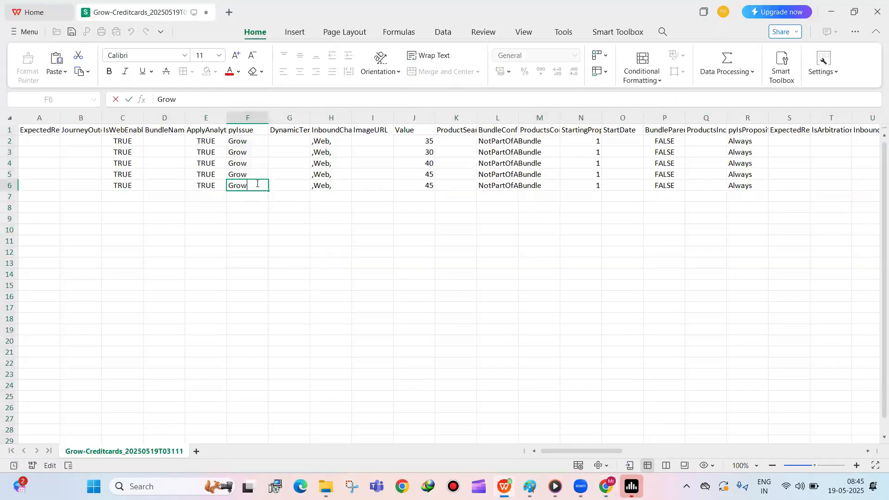
pyautogui.doubleClick(256, 184)
pyautogui.click(243, 133)
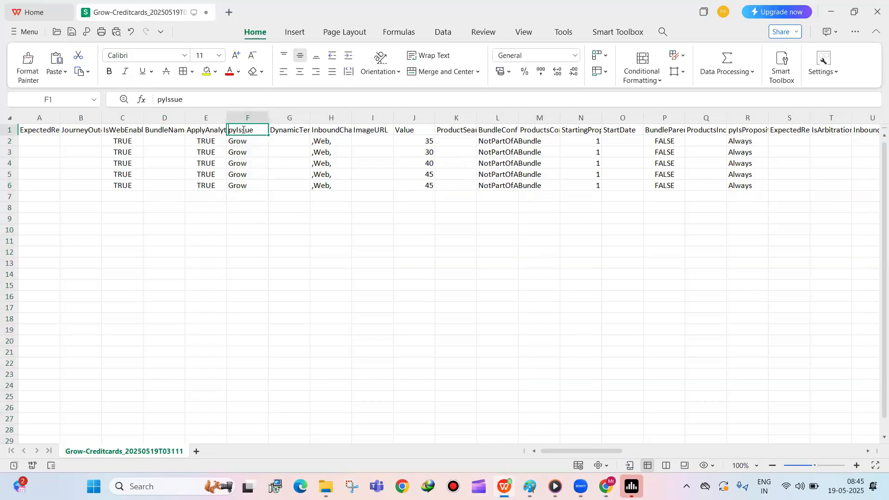
# Look through the exported property columns along row 4 from column G to column AY to locate pyGroup.
pyautogui.click(292, 163)
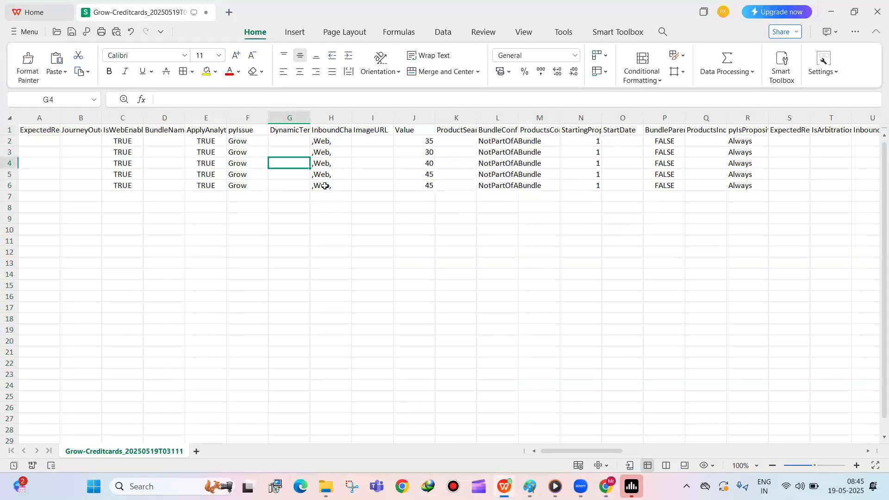
pyautogui.press('Right')
pyautogui.press('Right')
pyautogui.press('Right')
pyautogui.press('Right')
pyautogui.press('Right')
pyautogui.press('Right')
pyautogui.press('Right')
pyautogui.press('Right')
pyautogui.press('Right')
pyautogui.press('Right')
pyautogui.press('Right')
pyautogui.press('Right')
pyautogui.press('Right')
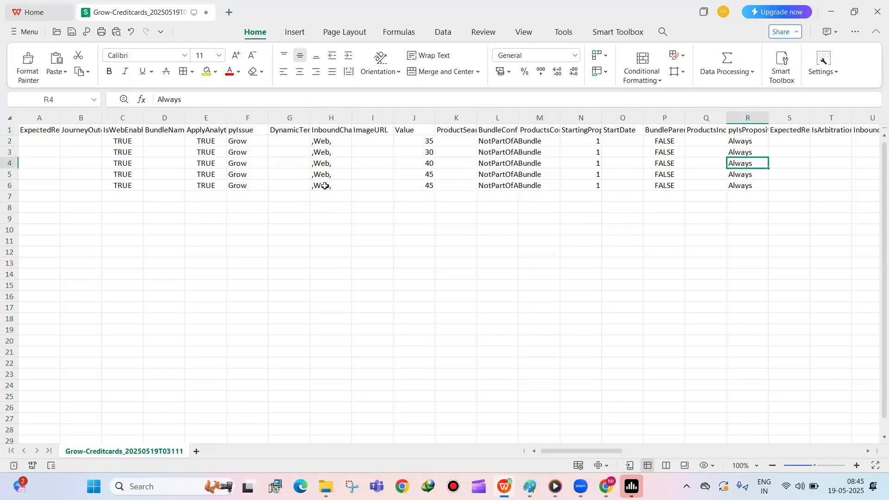
pyautogui.press('Right')
pyautogui.press('Right')
pyautogui.press('Right')
pyautogui.press('Right')
pyautogui.press('Right')
pyautogui.press('Right')
pyautogui.press('Right')
pyautogui.press('Right')
pyautogui.press('Right')
pyautogui.press('Right')
pyautogui.press('Right')
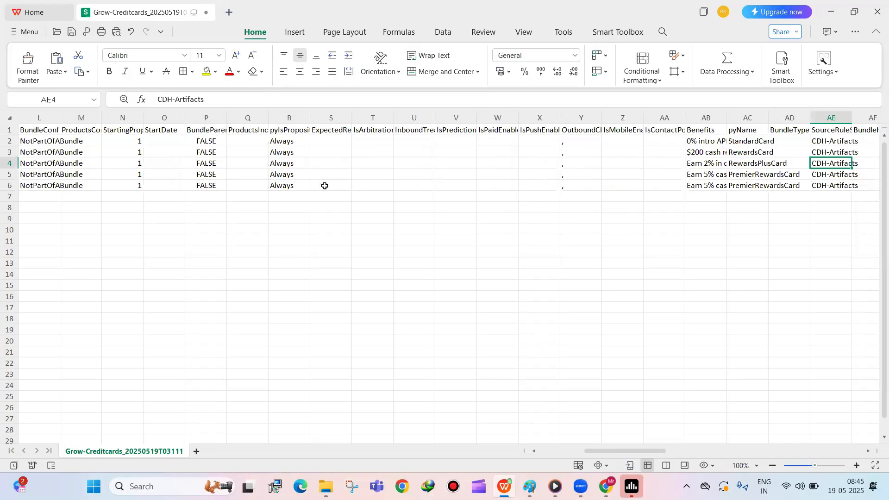
pyautogui.press('Right')
pyautogui.press('Right')
pyautogui.press('Right')
pyautogui.press('Right')
pyautogui.press('Right')
pyautogui.press('Right')
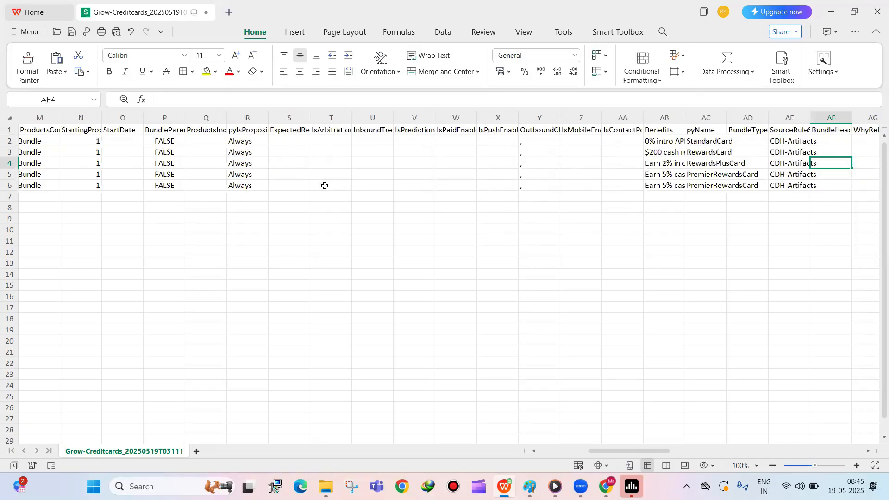
pyautogui.press('Right')
pyautogui.press('Right')
pyautogui.press('Right')
pyautogui.press('Right')
pyautogui.press('Right')
pyautogui.press('Right')
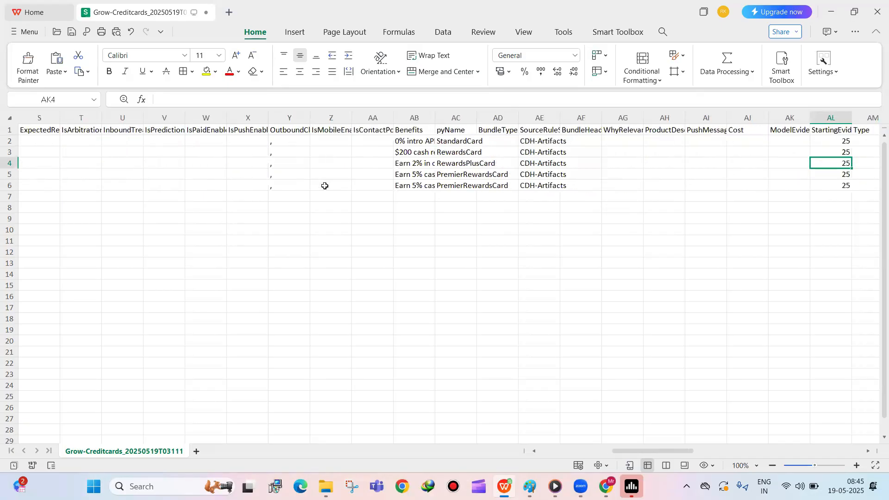
pyautogui.press('Right')
pyautogui.press('Right')
pyautogui.press('Right')
pyautogui.press('Right')
pyautogui.press('Right')
pyautogui.press('Right')
pyautogui.press('Right')
pyautogui.press('Right')
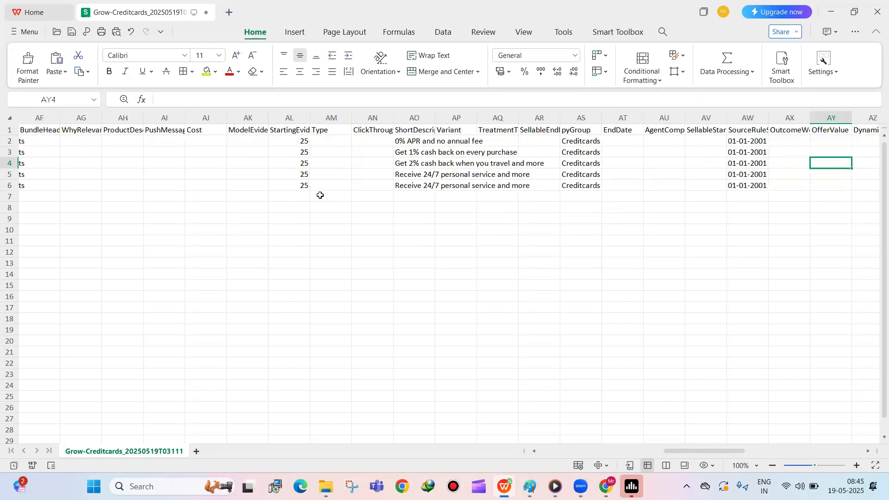
# Examine the pyGroup heading and its value in each record down to row 6.
pyautogui.doubleClick(591, 184)
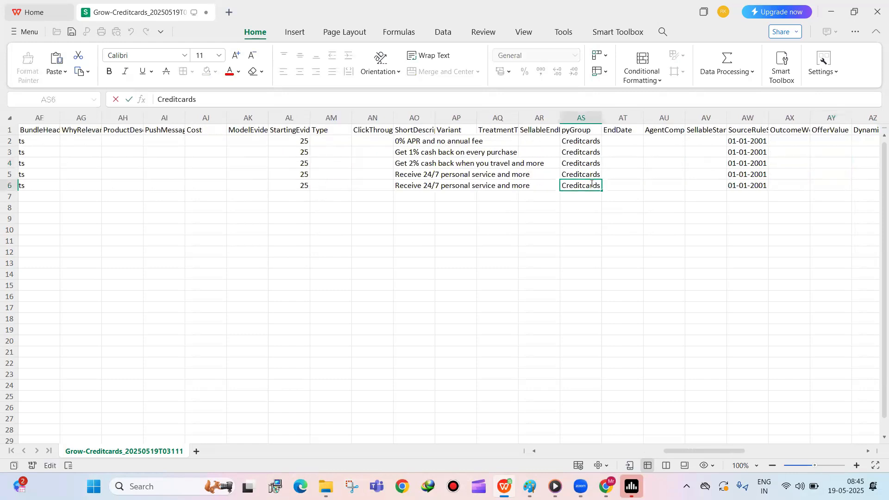
pyautogui.click(583, 130)
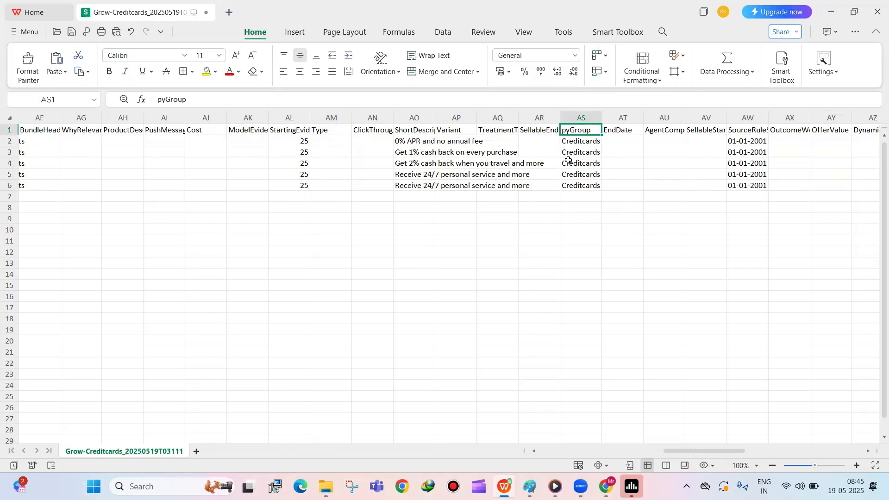
pyautogui.press('Down')
pyautogui.press('Down')
pyautogui.press('Down')
pyautogui.press('Down')
pyautogui.press('Down')
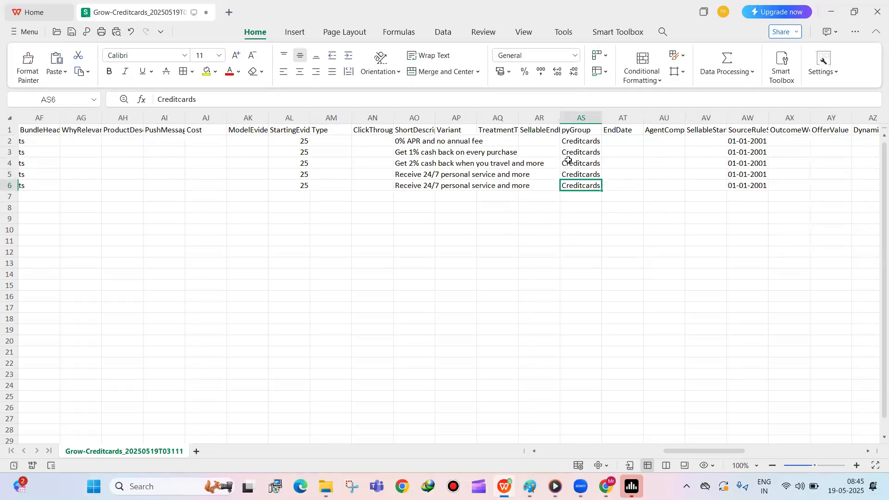
# Look through the property columns of the row 6 record from EndDate in column AT to InternalCost in column BV.
pyautogui.press('Right')
pyautogui.press('Right')
pyautogui.press('Right')
pyautogui.press('Right')
pyautogui.press('Right')
pyautogui.press('Right')
pyautogui.press('Right')
pyautogui.press('Right')
pyautogui.press('Right')
pyautogui.press('Right')
pyautogui.press('Right')
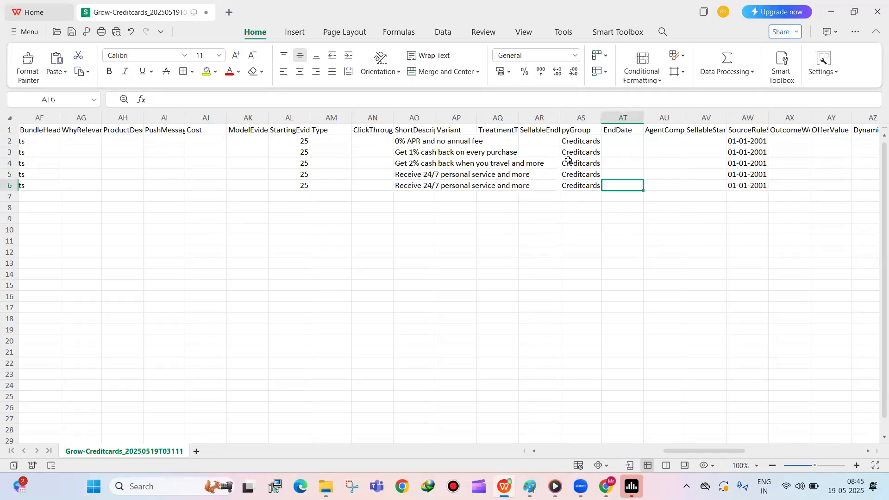
pyautogui.press('Right')
pyautogui.press('Right')
pyautogui.press('Right')
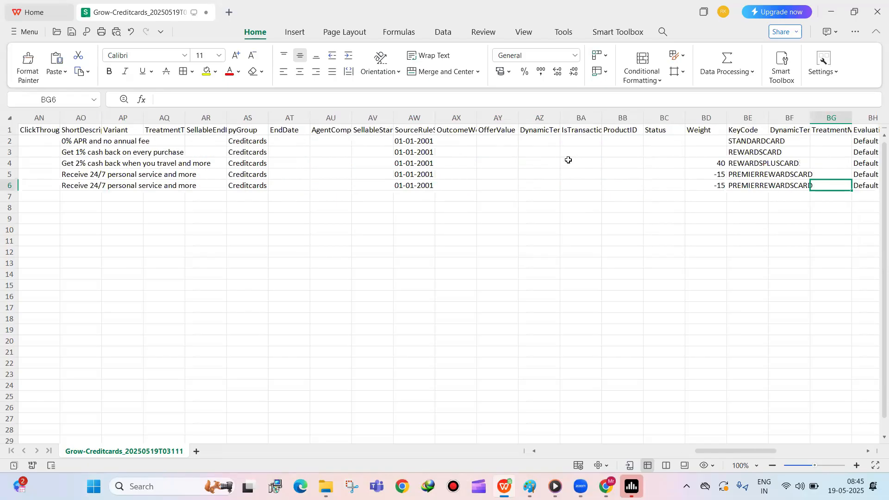
pyautogui.press('Right')
pyautogui.press('Right')
pyautogui.press('Right')
pyautogui.press('Right')
pyautogui.press('Right')
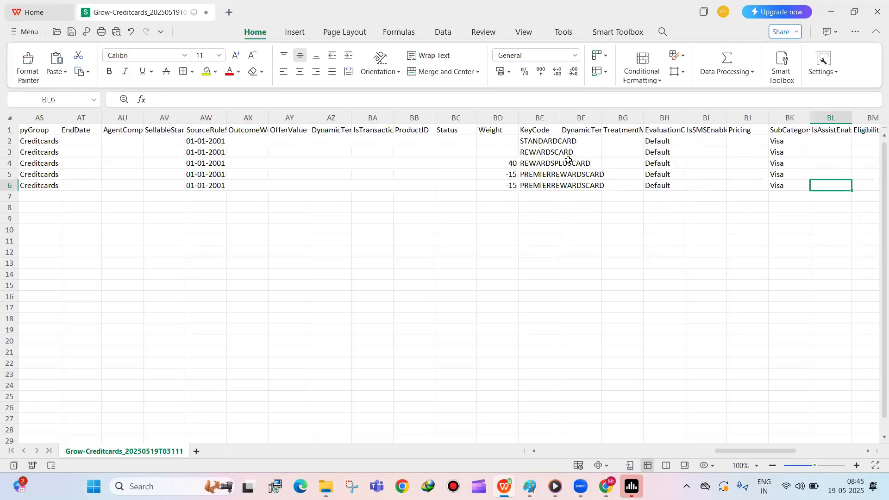
pyautogui.press('Right')
pyautogui.press('Right')
pyautogui.press('Right')
pyautogui.press('Right')
pyautogui.press('Right')
pyautogui.press('Right')
pyautogui.press('Right')
pyautogui.press('Right')
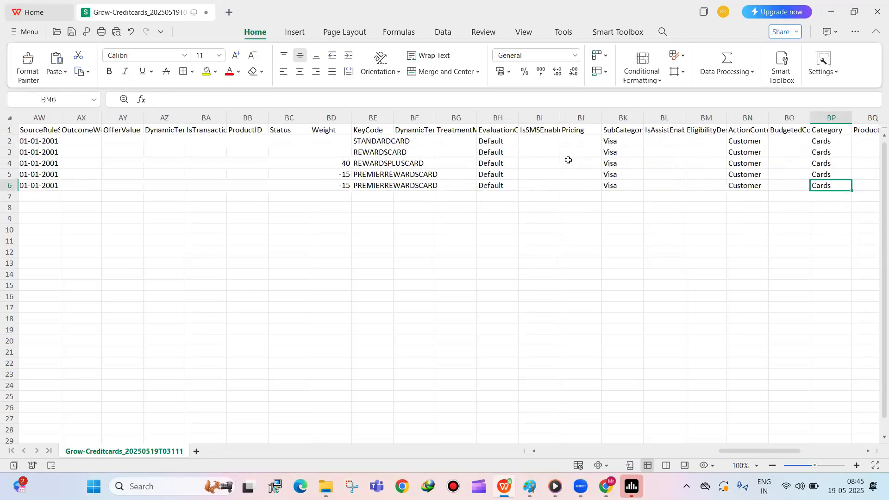
pyautogui.press('Right')
pyautogui.press('Right')
pyautogui.press('Right')
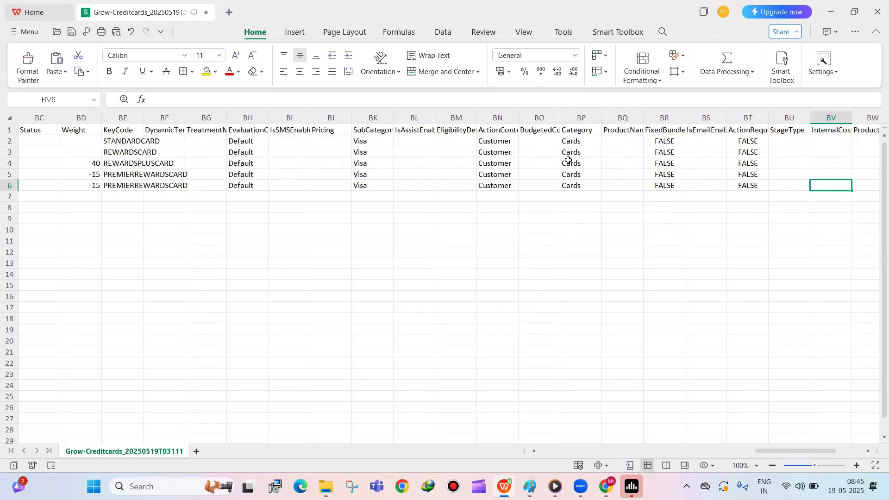
# Look back through the row 6 record from column BV to column Q for the proposition's name property.
pyautogui.press('Left')
pyautogui.press('Left')
pyautogui.press('Left')
pyautogui.press('Left')
pyautogui.press('Left')
pyautogui.press('Left')
pyautogui.press('Left')
pyautogui.press('Left')
pyautogui.press('Left')
pyautogui.press('Left')
pyautogui.press('Left')
pyautogui.press('Left')
pyautogui.press('Left')
pyautogui.press('Left')
pyautogui.press('Left')
pyautogui.press('Left')
pyautogui.press('Left')
pyautogui.press('Left')
pyautogui.press('Left')
pyautogui.press('Left')
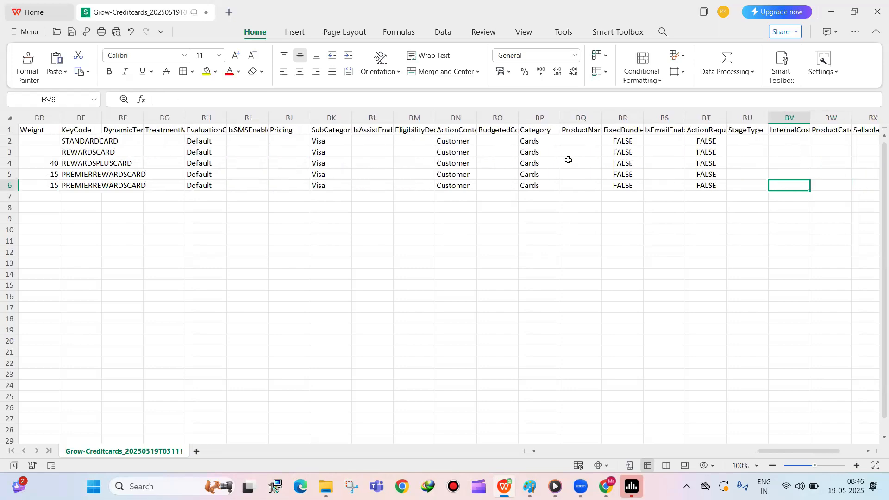
pyautogui.press('Left')
pyautogui.press('Left')
pyautogui.press('Left')
pyautogui.press('Left')
pyautogui.press('Left')
pyautogui.press('Left')
pyautogui.press('Left')
pyautogui.press('Left')
pyautogui.press('Left')
pyautogui.press('Left')
pyautogui.press('Left')
pyautogui.press('Left')
pyautogui.press('Left')
pyautogui.press('Left')
pyautogui.press('Left')
pyautogui.press('Left')
pyautogui.press('Left')
pyautogui.press('Left')
pyautogui.press('Left')
pyautogui.press('Left')
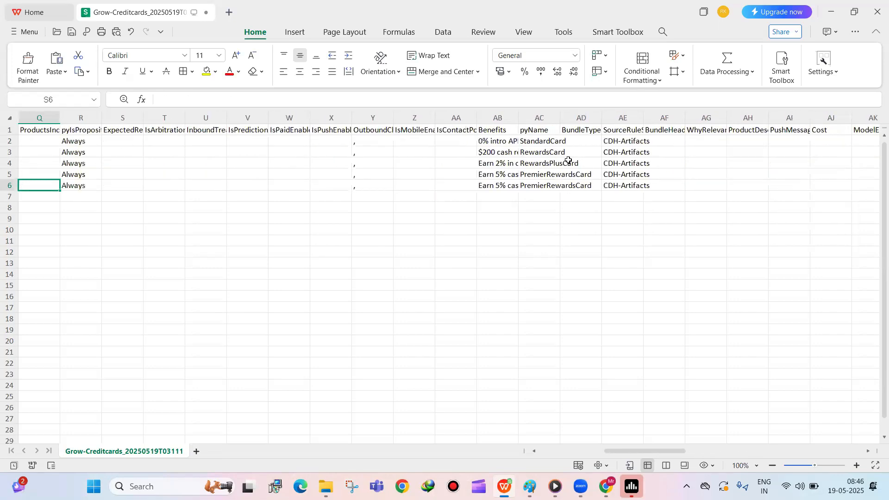
# Examine the row 6 properties from column Q to column AM, including Benefits and pyName.
pyautogui.press('Right')
pyautogui.press('Right')
pyautogui.press('Right')
pyautogui.press('Right')
pyautogui.press('Right')
pyautogui.press('Right')
pyautogui.press('Right')
pyautogui.press('Right')
pyautogui.press('Right')
pyautogui.press('Right')
pyautogui.press('Right')
pyautogui.press('Right')
pyautogui.press('Right')
pyautogui.press('Right')
pyautogui.press('Right')
pyautogui.press('Right')
pyautogui.press('Right')
pyautogui.press('Right')
pyautogui.press('Right')
pyautogui.press('Right')
pyautogui.press('Right')
pyautogui.press('Right')
pyautogui.press('Right')
pyautogui.press('Right')
pyautogui.press('Right')
pyautogui.press('Right')
pyautogui.press('Right')
pyautogui.press('Right')
pyautogui.press('Right')
pyautogui.press('Right')
pyautogui.press('Right')
pyautogui.press('Right')
pyautogui.press('Right')
pyautogui.press('Right')
pyautogui.press('Right')
pyautogui.press('Right')
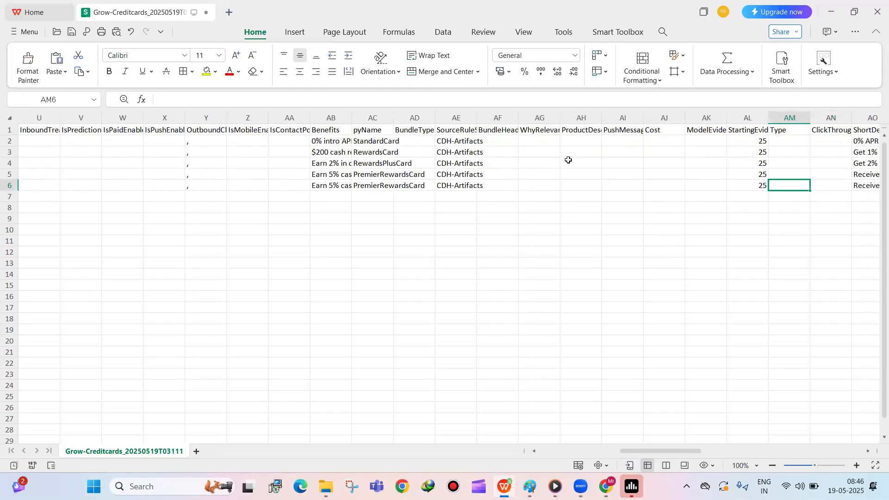
# Widen the pyName column AC so that its names fit, and select its heading cell.
pyautogui.click(370, 117)
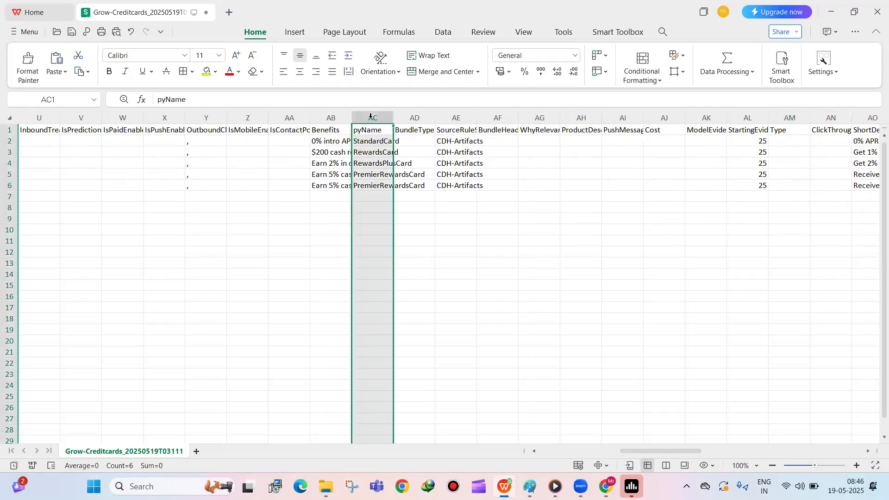
pyautogui.moveTo(394, 117); pyautogui.dragTo(535, 122)
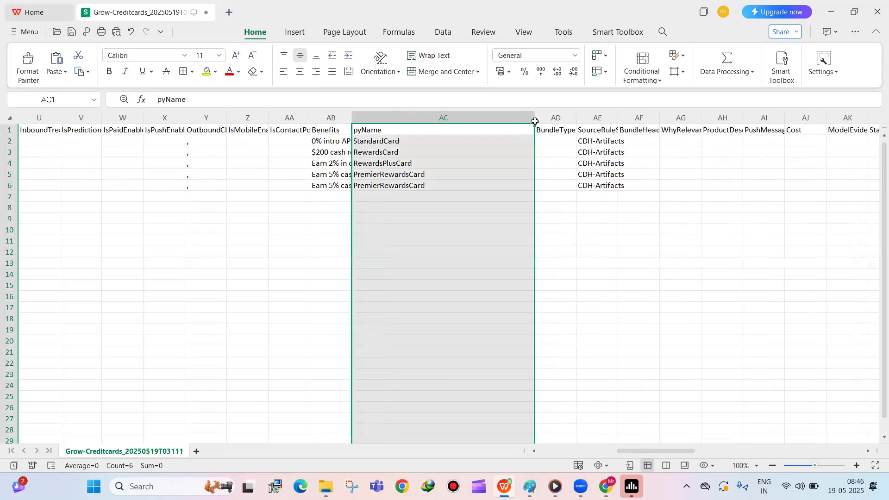
pyautogui.click(366, 131)
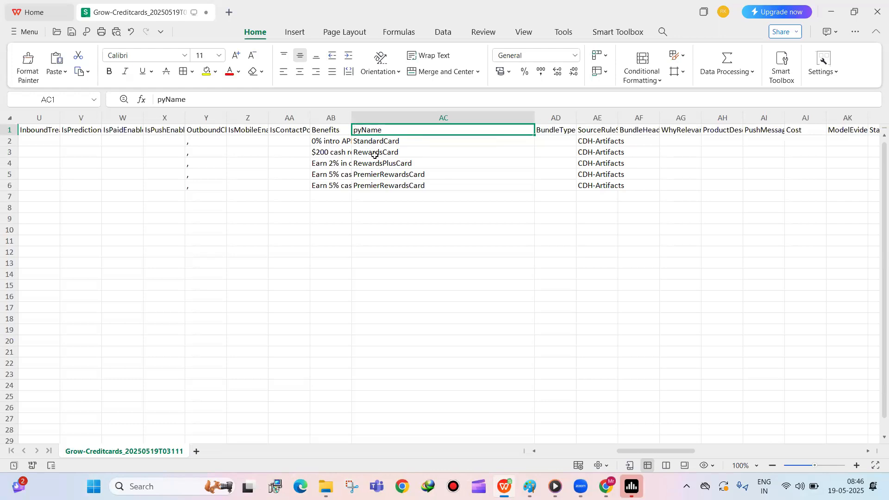
# Replace the pyName value in row 6 with AirTicketRewardsCard.
pyautogui.doubleClick(414, 186)
pyautogui.moveTo(427, 186); pyautogui.dragTo(296, 182)
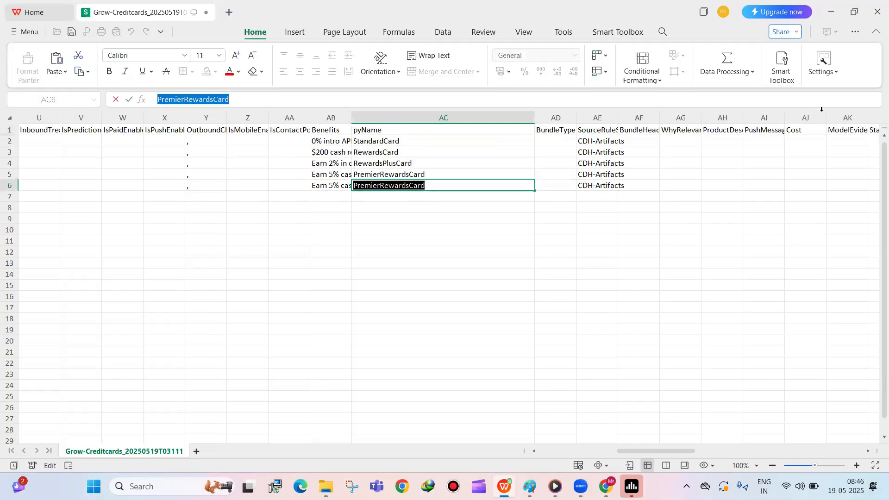
pyautogui.press('BackSpace')
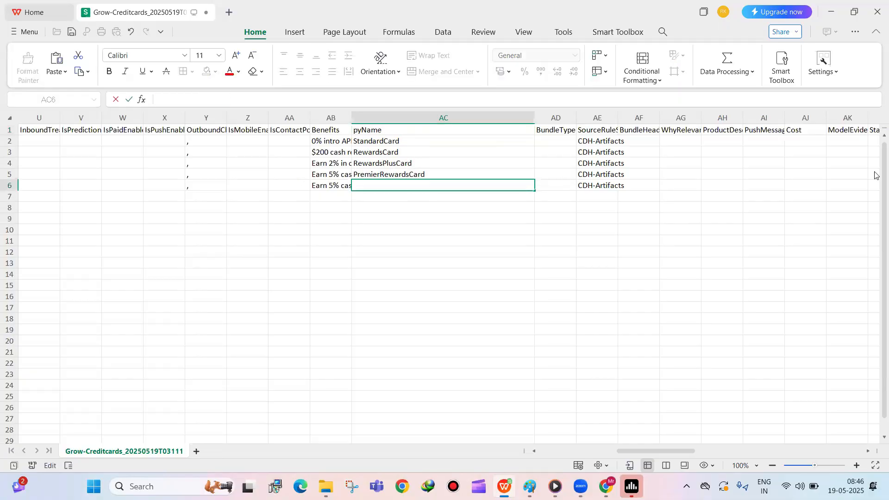
pyautogui.write('AirTicketRewardsCard')
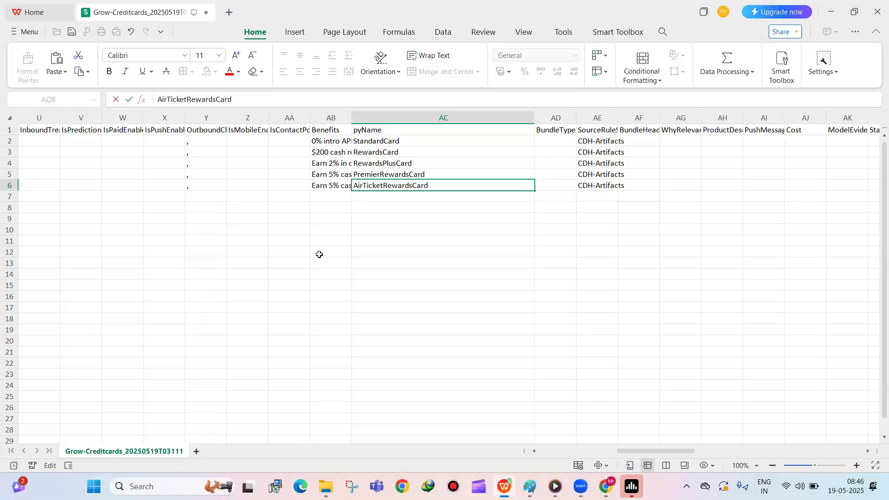
# Copy the AirTicketRewardsCard text from pyName and replace the Benefits text in row 6 with it.
pyautogui.hotkey('ctrl', 'a')
pyautogui.hotkey('ctrl', 'c')
pyautogui.click(332, 186)
pyautogui.doubleClick(332, 185)
pyautogui.hotkey('ctrl', 'a')
pyautogui.hotkey('ctrl', 'v')
pyautogui.click(332, 215)
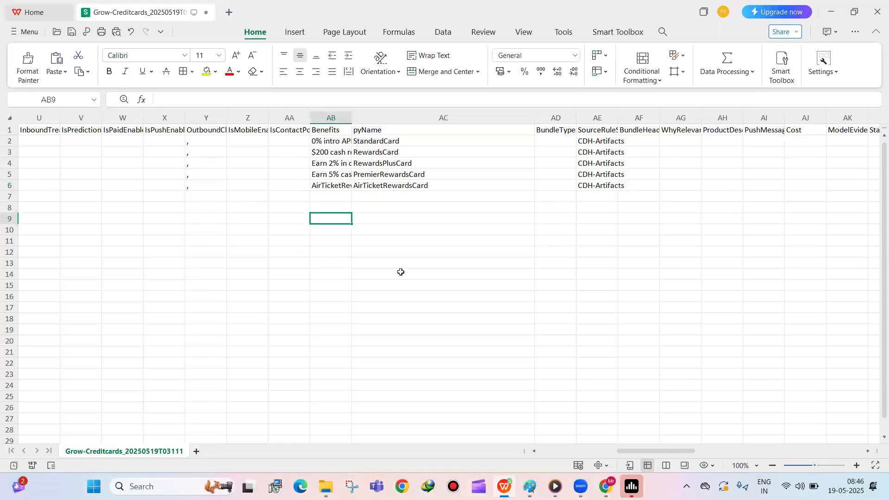
# Search the sheet for pylabel and widen the pyLabel column to fit its contents.
pyautogui.hotkey('ctrl', 'f')
pyautogui.write('pylabel')
pyautogui.press('Return')
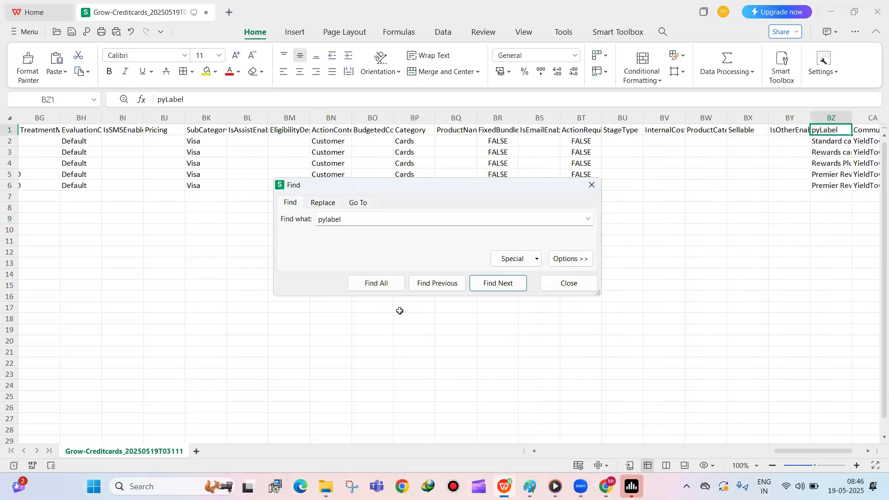
pyautogui.click(568, 282)
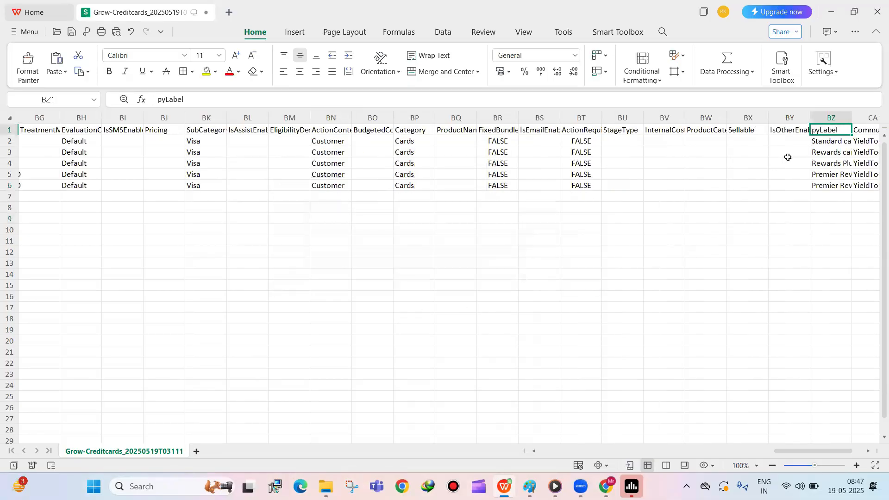
pyautogui.click(840, 116)
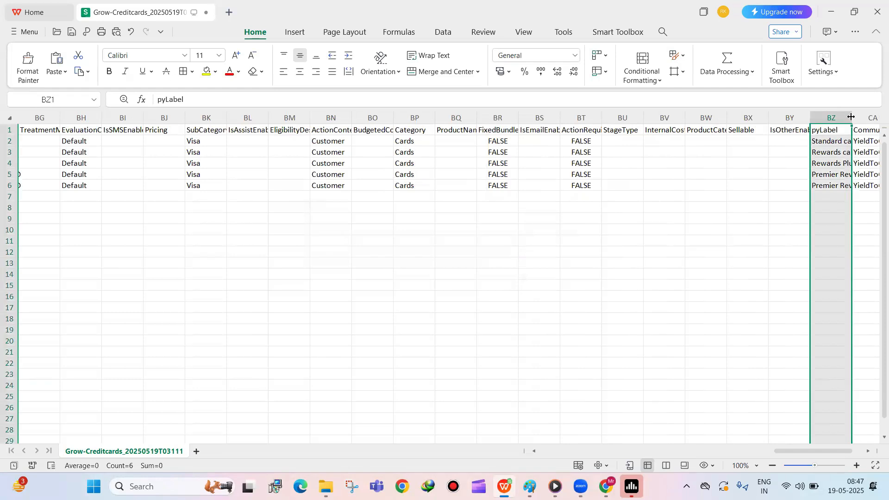
pyautogui.doubleClick(851, 116)
# Replace the pyLabel value in row 6 with the copied text AirTicketRewardsCard.
pyautogui.click(823, 186)
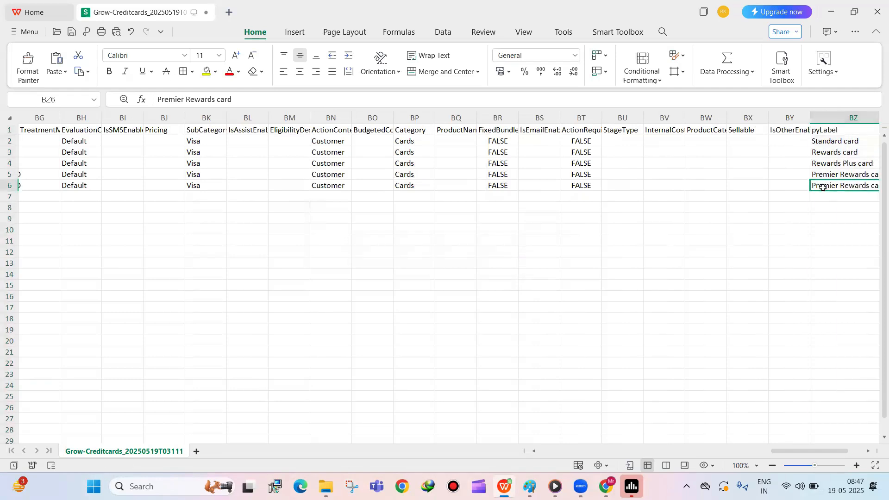
pyautogui.press('Right')
pyautogui.click(789, 183)
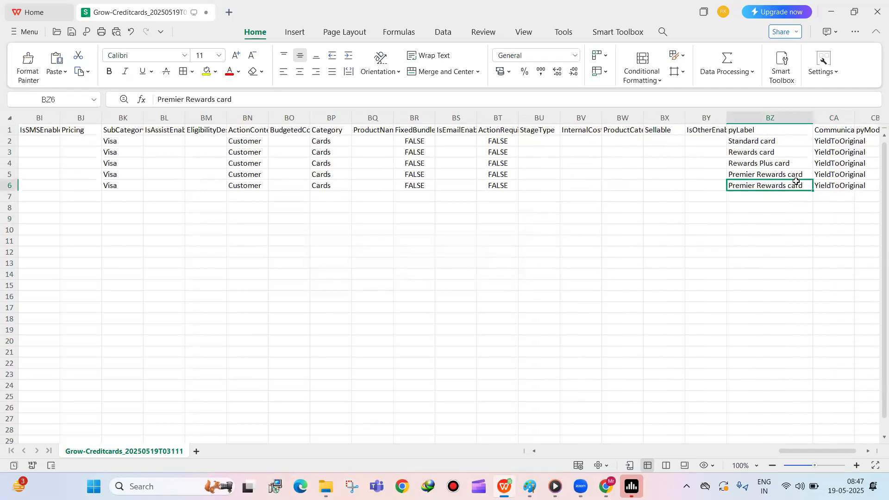
pyautogui.hotkey('ctrl', 'v')
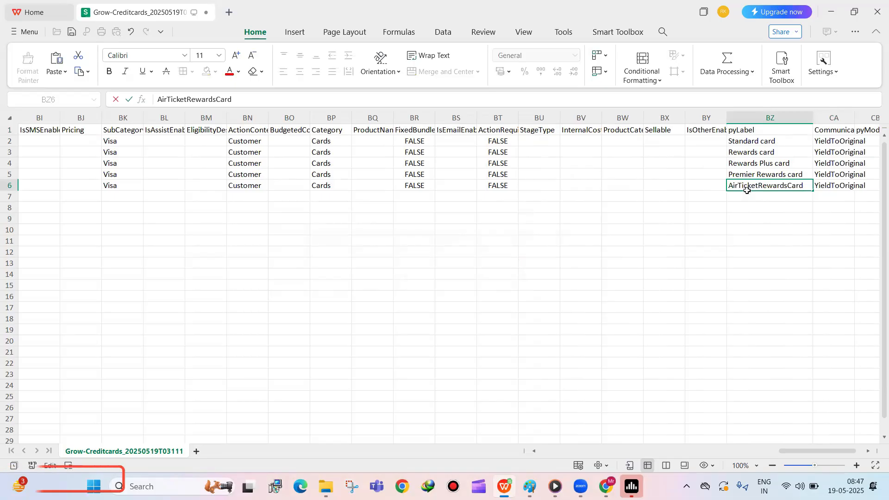
pyautogui.press('Return')
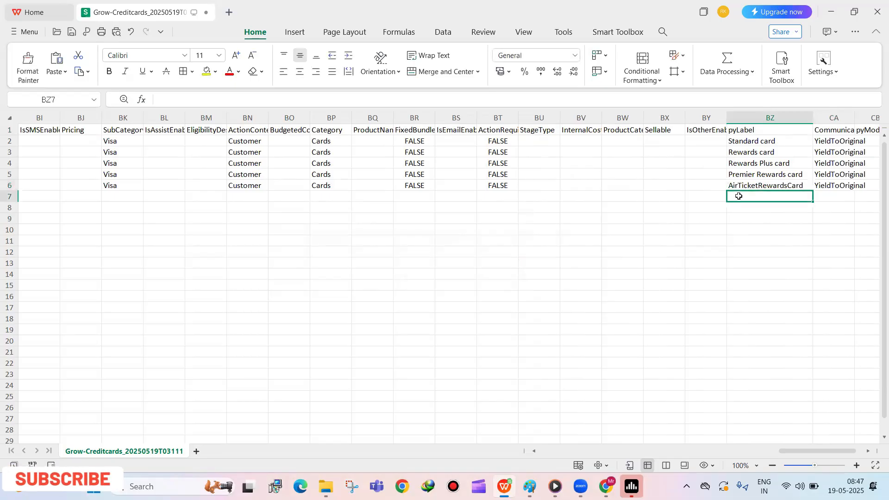
# Look back through the property columns along row 7 from pyLabel to column AF.
pyautogui.press('Left')
pyautogui.press('Left')
pyautogui.press('Left')
pyautogui.press('Left')
pyautogui.press('Left')
pyautogui.press('Left')
pyautogui.press('Left')
pyautogui.press('Left')
pyautogui.press('Left')
pyautogui.press('Left')
pyautogui.press('Left')
pyautogui.press('Left')
pyautogui.press('Left')
pyautogui.press('Left')
pyautogui.press('Left')
pyautogui.press('Left')
pyautogui.press('Left')
pyautogui.press('Left')
pyautogui.press('Left')
pyautogui.press('Left')
pyautogui.press('Left')
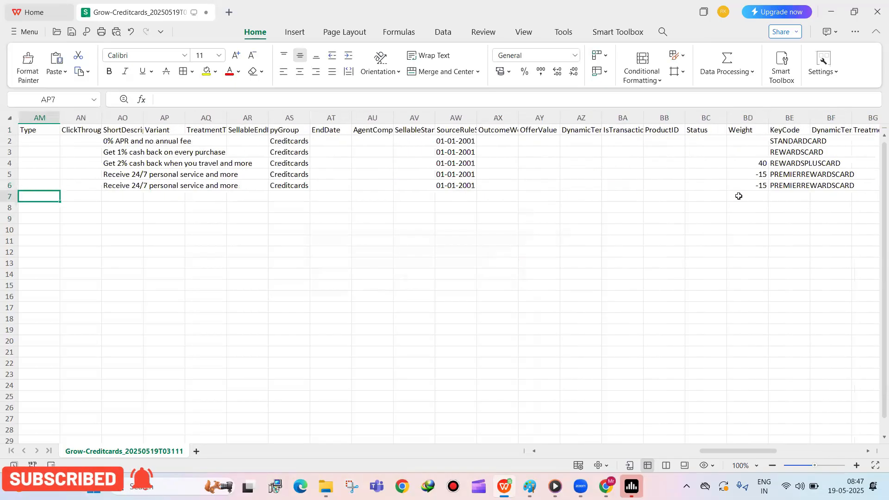
pyautogui.press('Left')
pyautogui.press('Left')
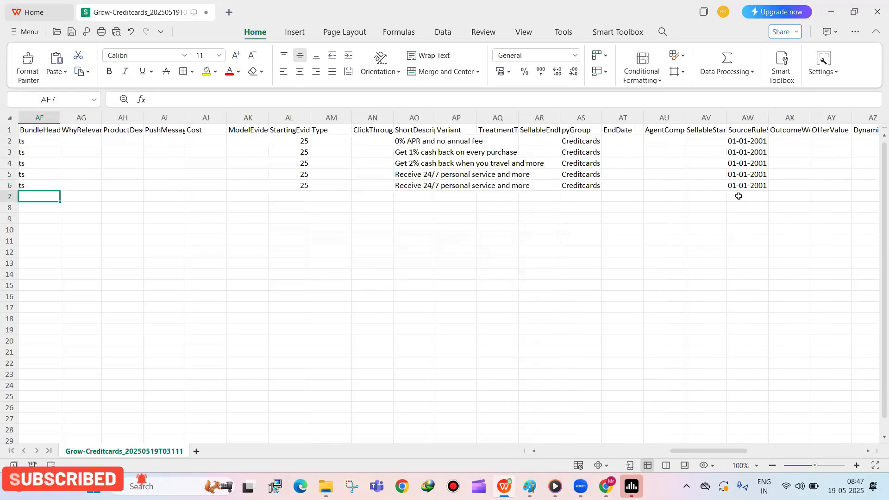
# Duplicate the entire row 6 record into row 7.
pyautogui.click(8, 186)
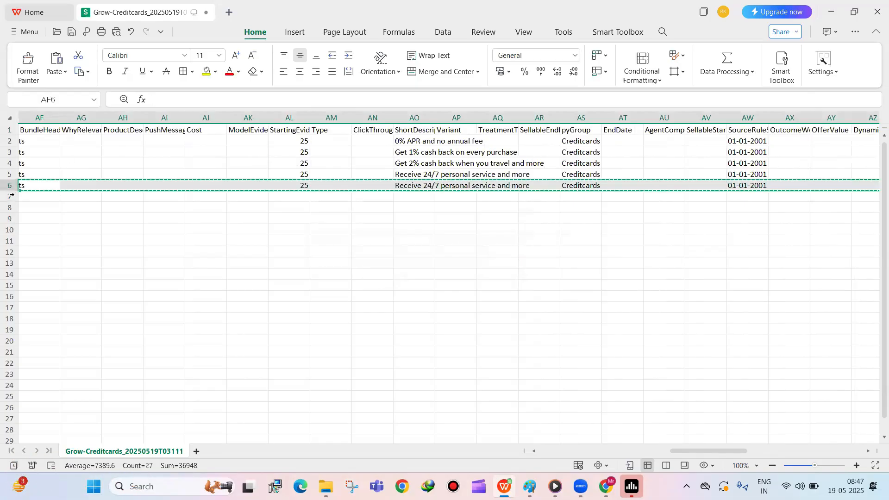
pyautogui.hotkey('ctrl', 'c')
pyautogui.click(12, 196)
pyautogui.hotkey('ctrl', 'v')
pyautogui.click(398, 229)
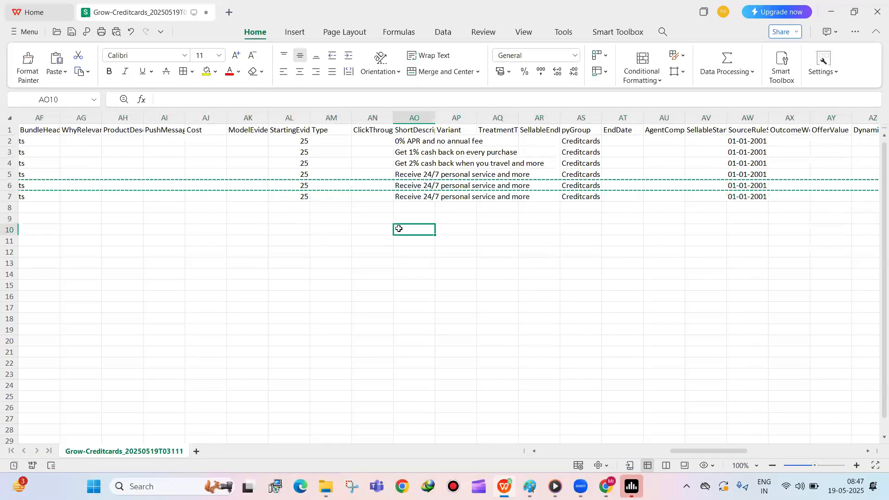
# Go back along row 10 from ShortDescription to the sheet's first column.
pyautogui.press('Left')
pyautogui.press('Left')
pyautogui.press('Left')
pyautogui.press('Left')
pyautogui.press('Left')
pyautogui.press('Left')
pyautogui.press('Left')
pyautogui.press('Left')
pyautogui.press('Left')
pyautogui.press('Left')
pyautogui.press('Left')
pyautogui.press('Left')
pyautogui.press('Left')
pyautogui.press('Left')
pyautogui.press('Left')
pyautogui.press('Left')
pyautogui.press('Left')
pyautogui.press('Left')
pyautogui.press('Left')
pyautogui.press('Left')
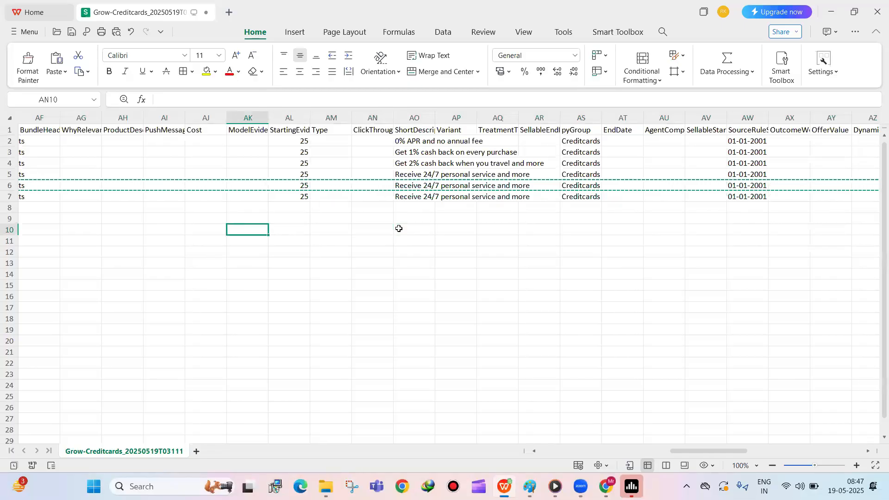
pyautogui.press('Left')
pyautogui.press('Left')
pyautogui.press('Left')
pyautogui.press('Left')
pyautogui.press('Left')
pyautogui.press('Left')
pyautogui.press('Left')
pyautogui.press('Left')
pyautogui.press('Left')
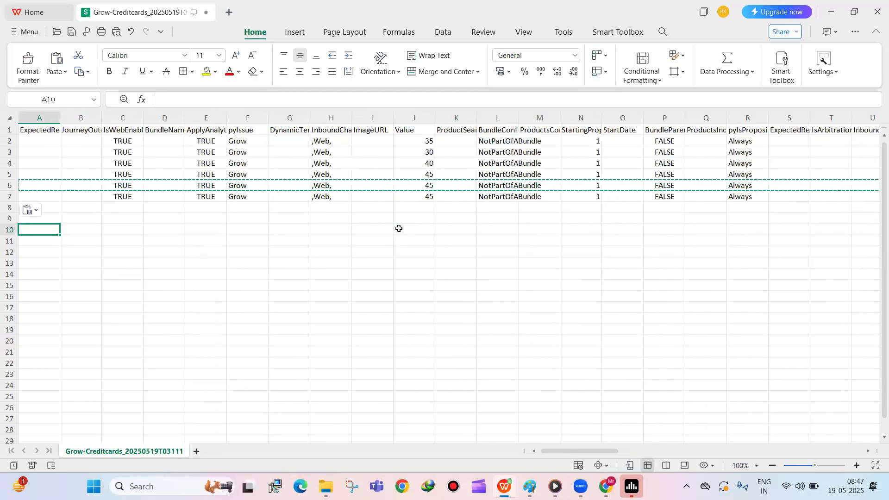
# Go through the row 7 values from pyIssue to column R and widen the pyIsPropositionActive column to fit its contents.
pyautogui.click(257, 195)
pyautogui.press('Right')
pyautogui.press('Right')
pyautogui.press('Right')
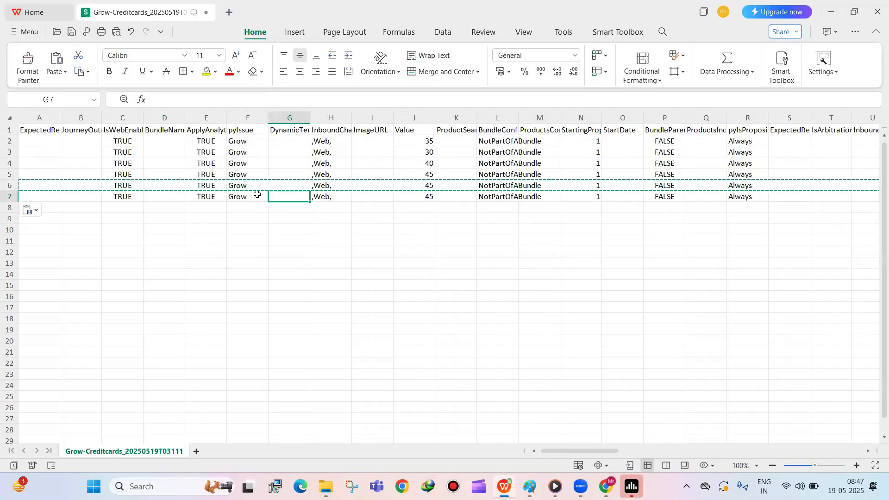
pyautogui.press('Right')
pyautogui.press('Right')
pyautogui.press('Right')
pyautogui.press('Right')
pyautogui.press('Right')
pyautogui.press('Right')
pyautogui.press('Right')
pyautogui.press('Right')
pyautogui.press('Right')
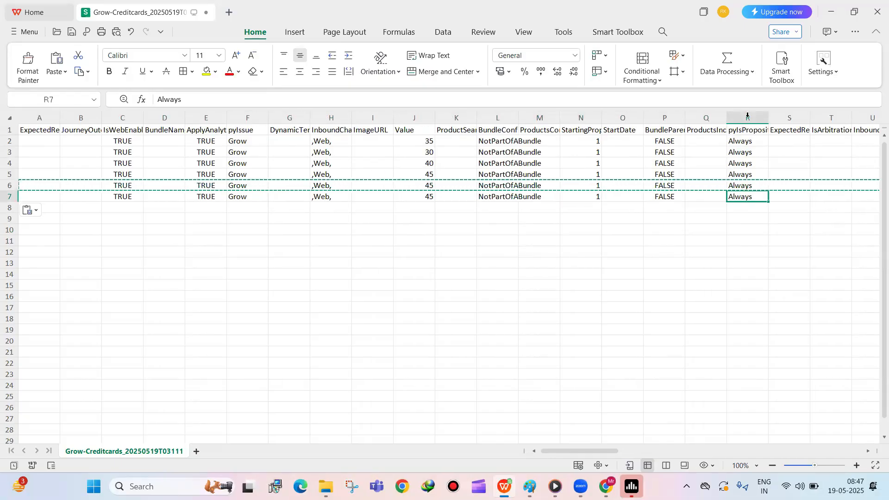
pyautogui.click(764, 118)
pyautogui.doubleClick(769, 119)
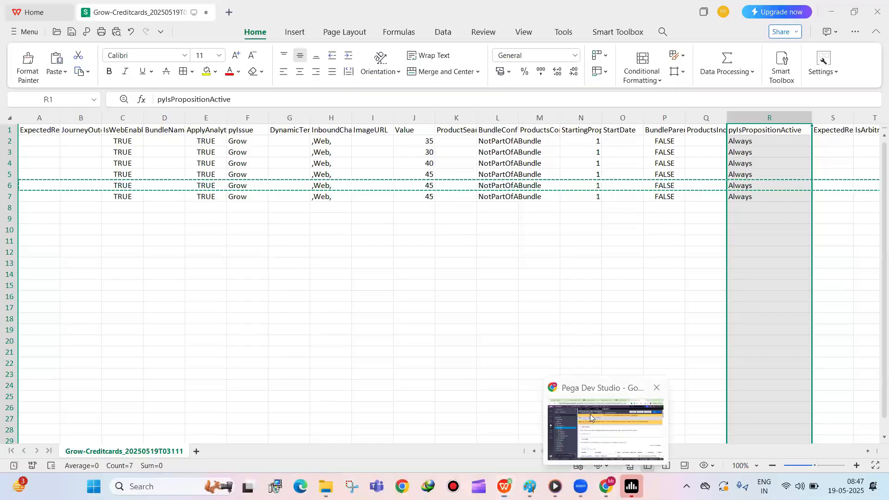
# Switch to Pega Dev Studio in the browser and open the StandardCard proposition to examine its active period options.
pyautogui.click(592, 419)
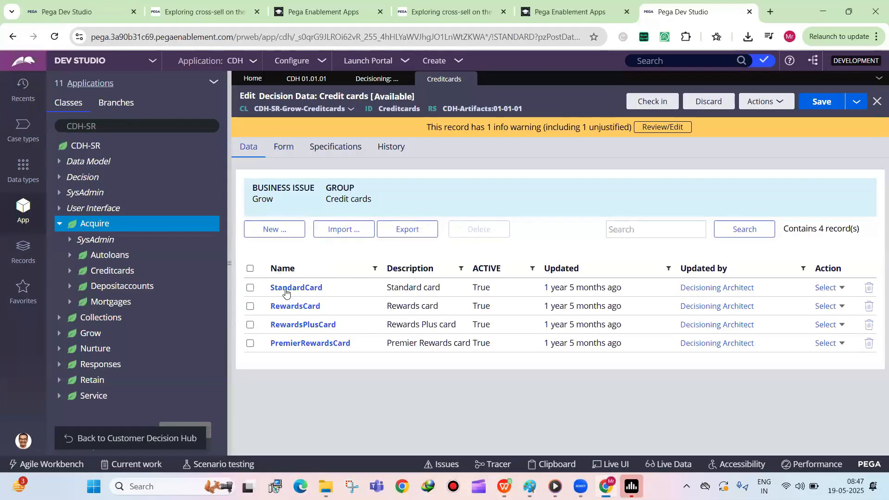
pyautogui.click(286, 289)
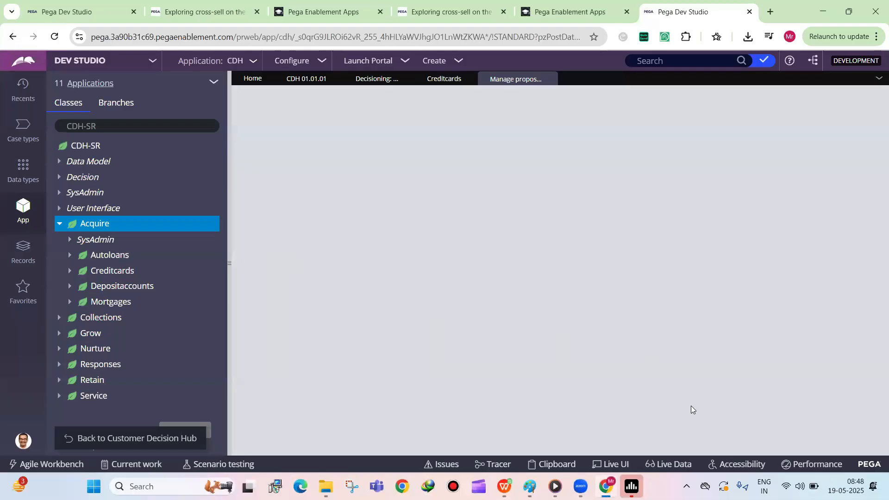
pyautogui.click(454, 79)
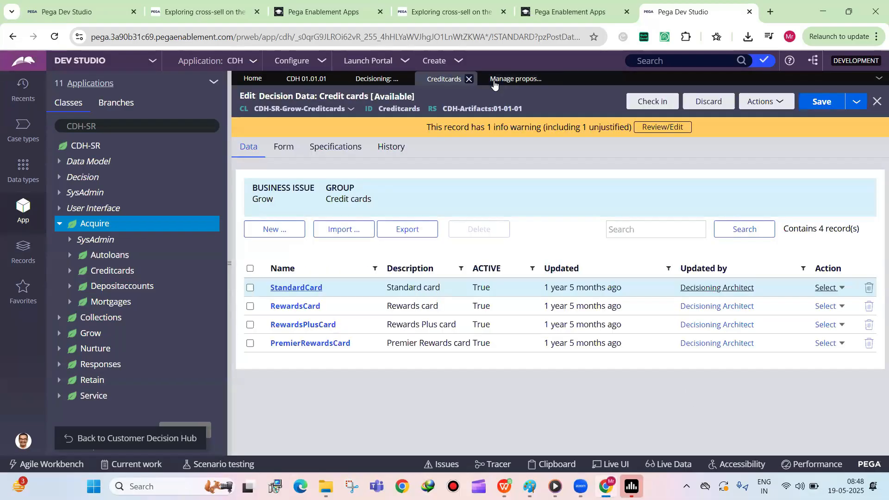
pyautogui.click(495, 80)
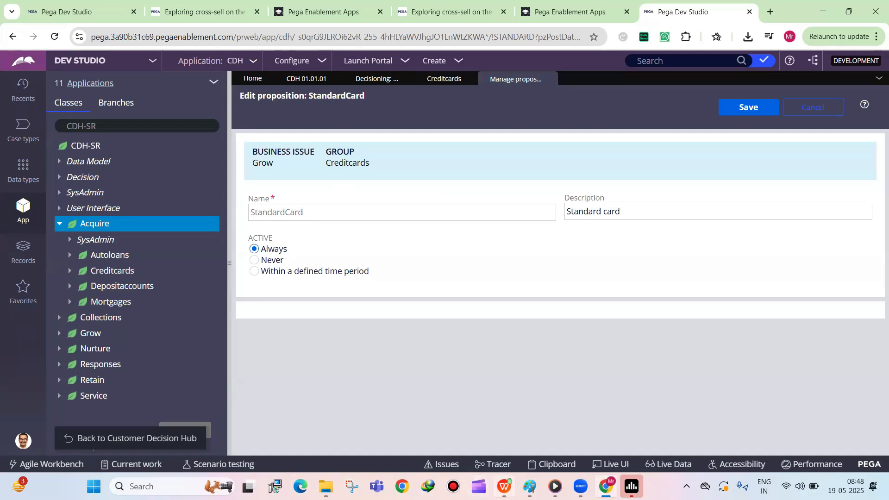
# Switch back to the spreadsheet and replace the pyName value in row 7 with EMIRATESCARD.
pyautogui.hotkey('alt', 'Tab')
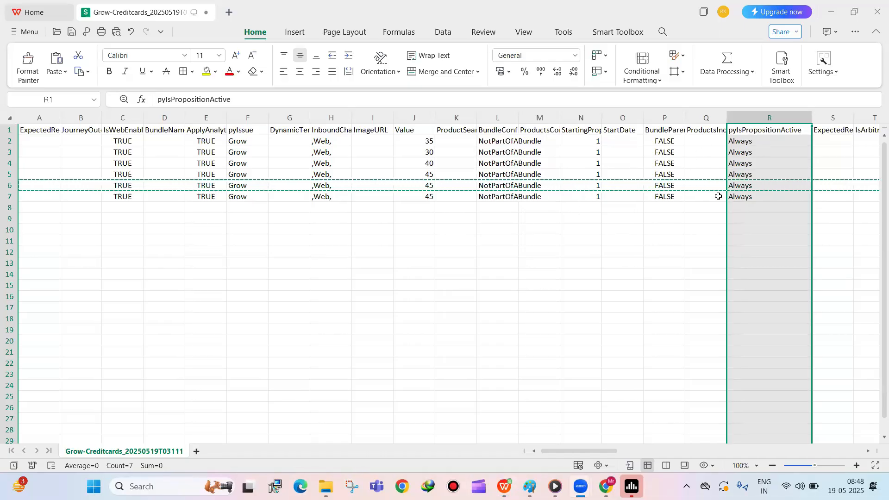
pyautogui.click(572, 202)
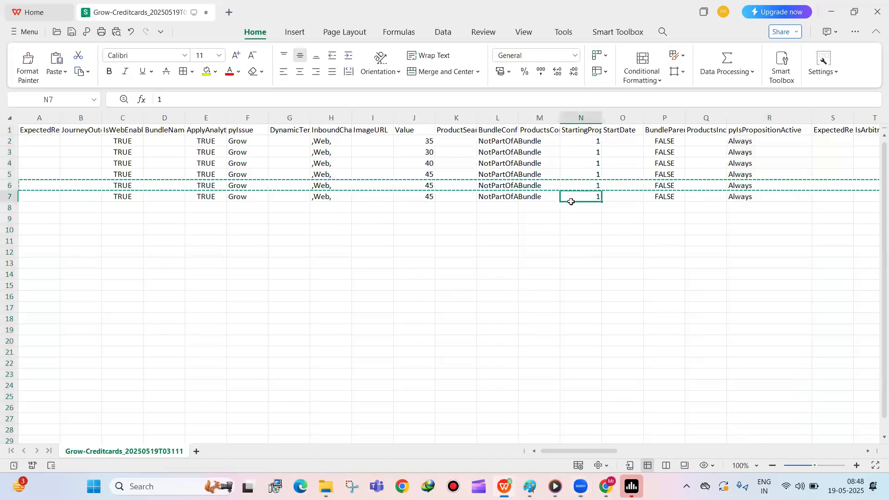
pyautogui.press('Right')
pyautogui.press('Right')
pyautogui.press('Right')
pyautogui.press('Right')
pyautogui.press('Right')
pyautogui.press('Right')
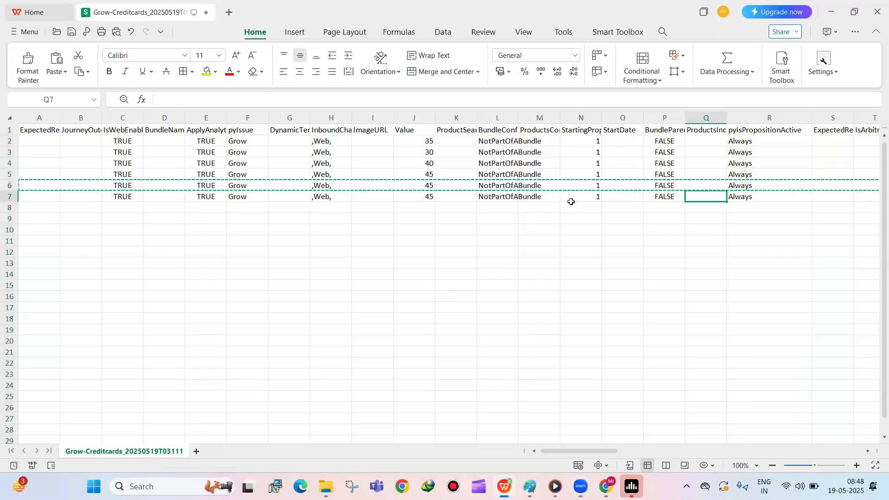
pyautogui.press('Right')
pyautogui.press('Right')
pyautogui.press('Right')
pyautogui.press('Right')
pyautogui.press('Right')
pyautogui.press('Right')
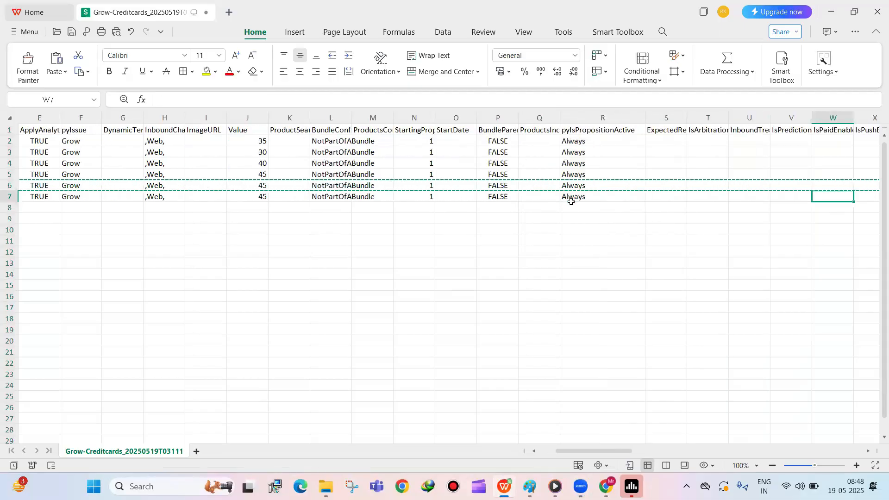
pyautogui.press('Right')
pyautogui.press('Right')
pyautogui.press('Right')
pyautogui.press('Right')
pyautogui.press('Right')
pyautogui.press('Right')
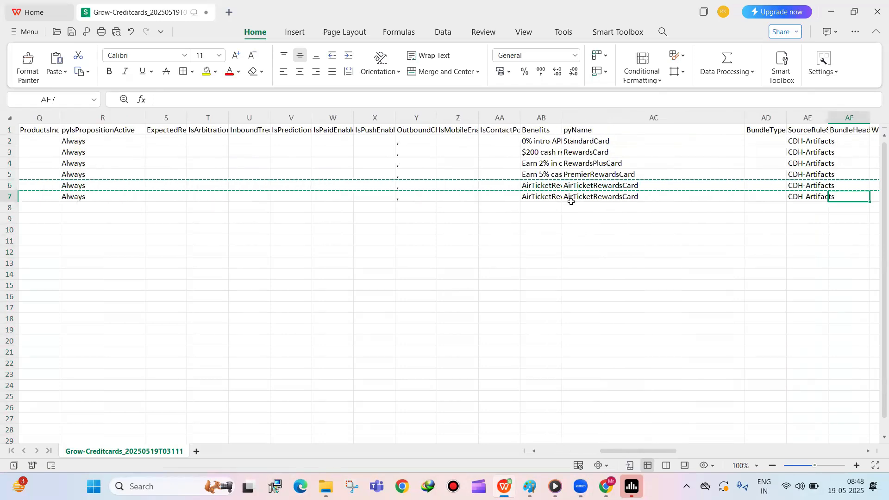
pyautogui.doubleClick(613, 196)
pyautogui.hotkey('shift', 'Home')
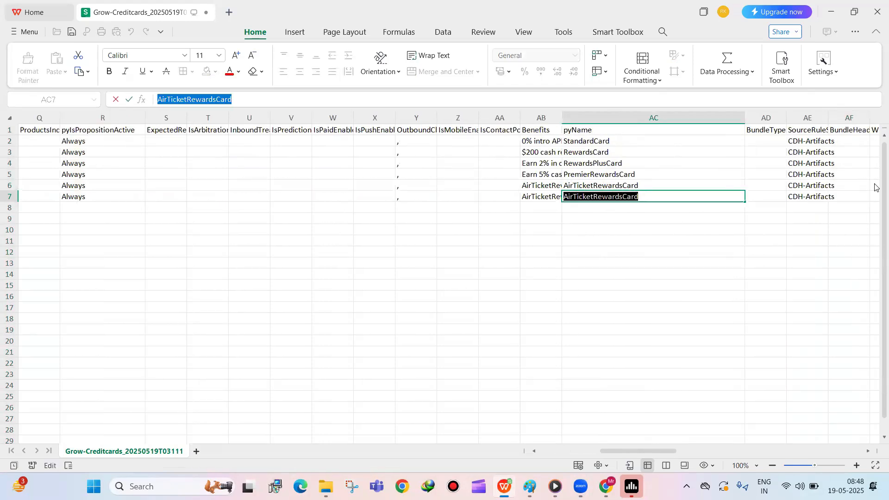
pyautogui.press('BackSpace')
pyautogui.write('EMI')
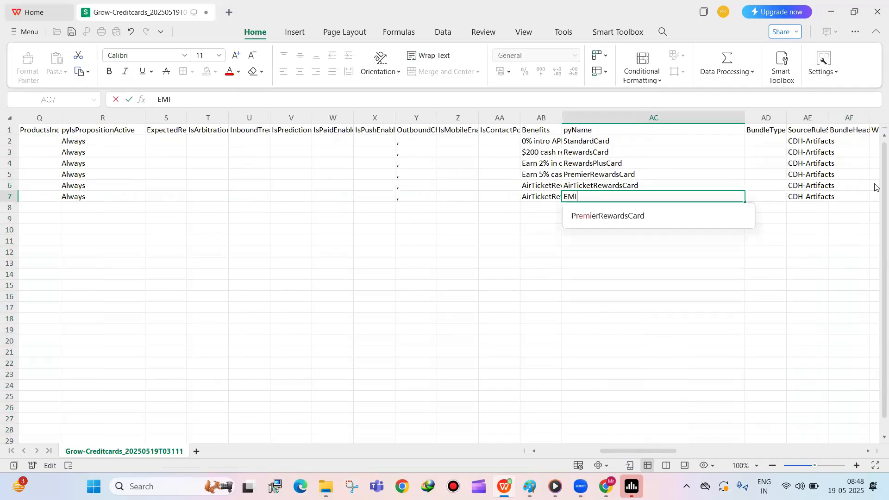
pyautogui.write('RATESCARD')
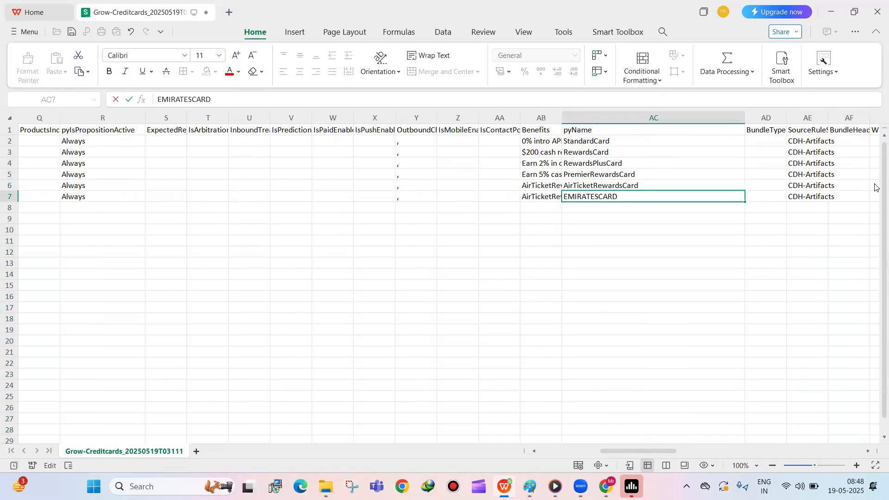
pyautogui.click(877, 262)
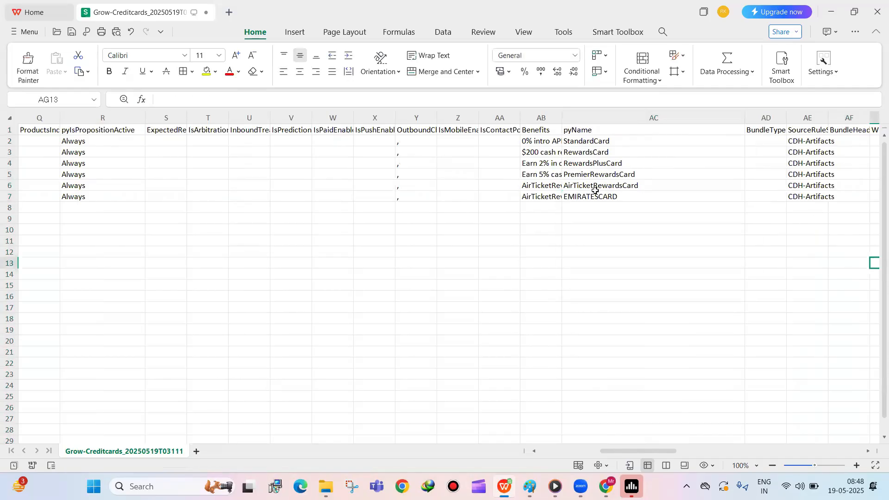
# Save the edited Grow-Creditcards sheet in CSV format and leave the save dialog.
pyautogui.hotkey('ctrl', 's')
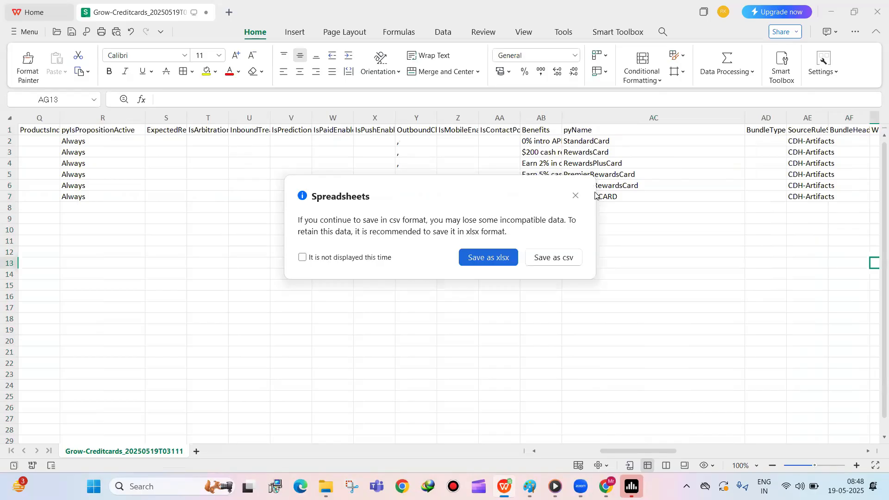
pyautogui.click(575, 196)
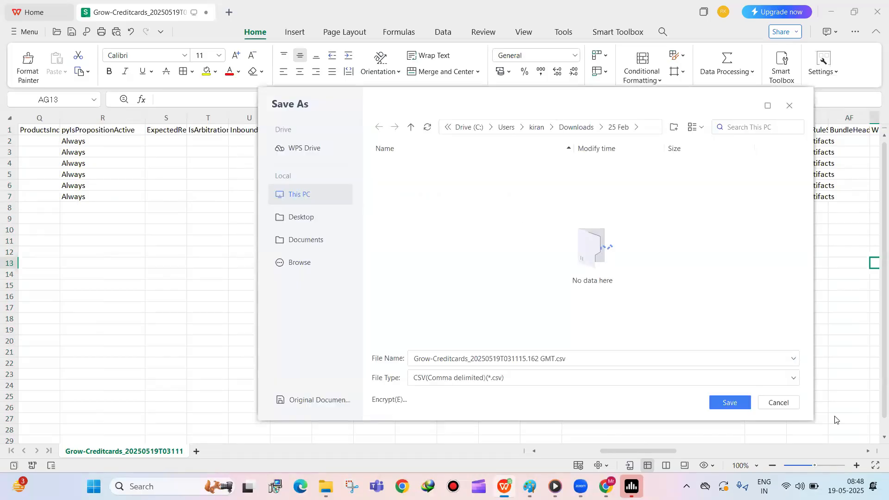
pyautogui.click(796, 405)
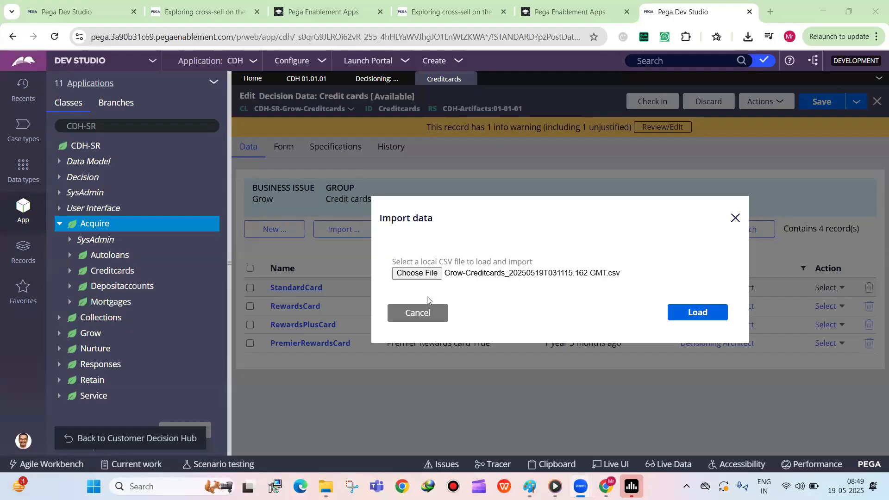
# Load and import Grow-Creditcards_20250519T031115.162 GMT.csv into the Credit cards decision data, and save the record.
pyautogui.click(698, 313)
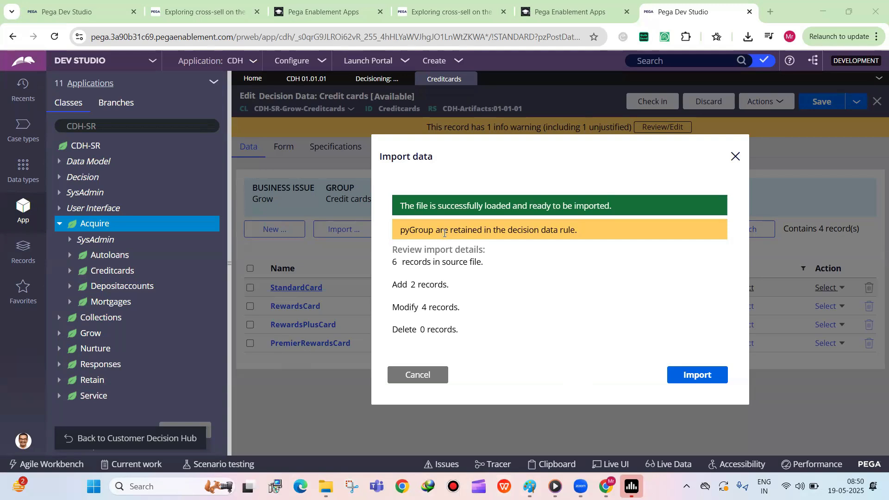
pyautogui.click(690, 373)
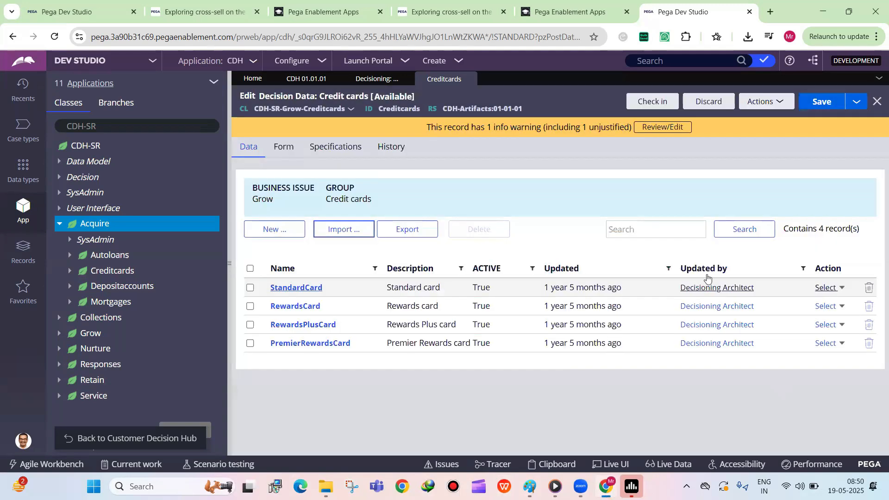
pyautogui.click(810, 108)
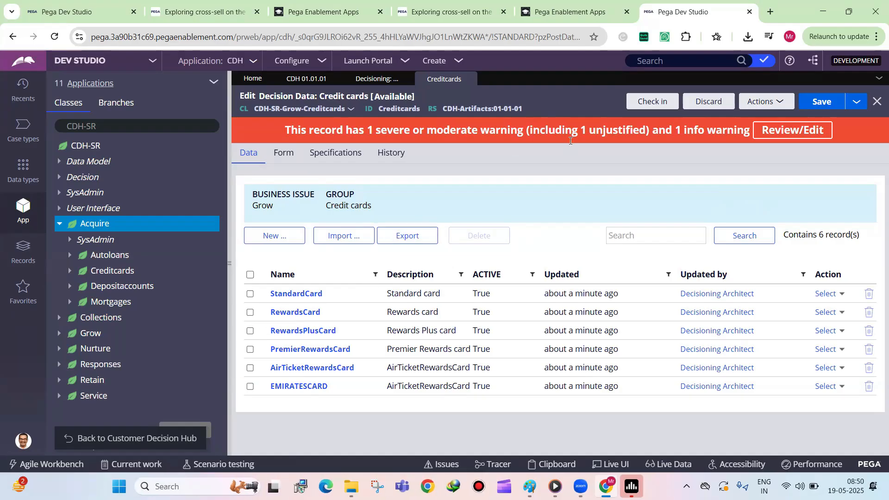
pyautogui.click(643, 106)
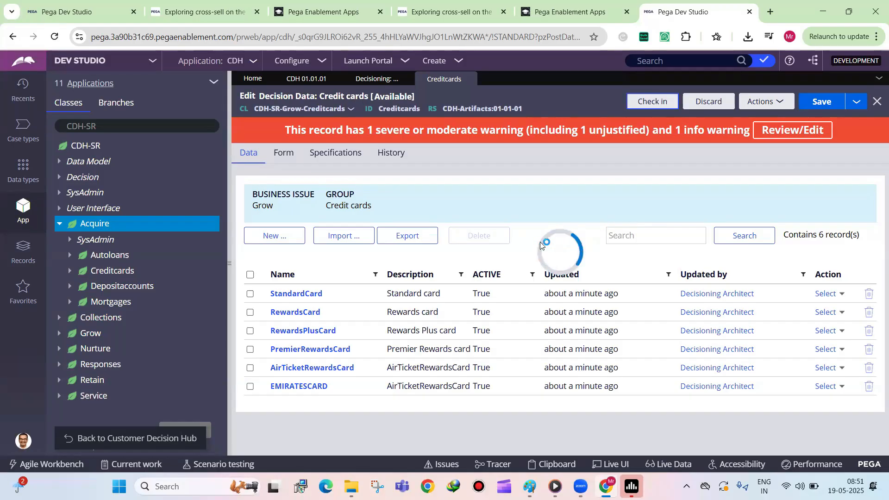
pyautogui.press('Tab')
pyautogui.press('Tab')
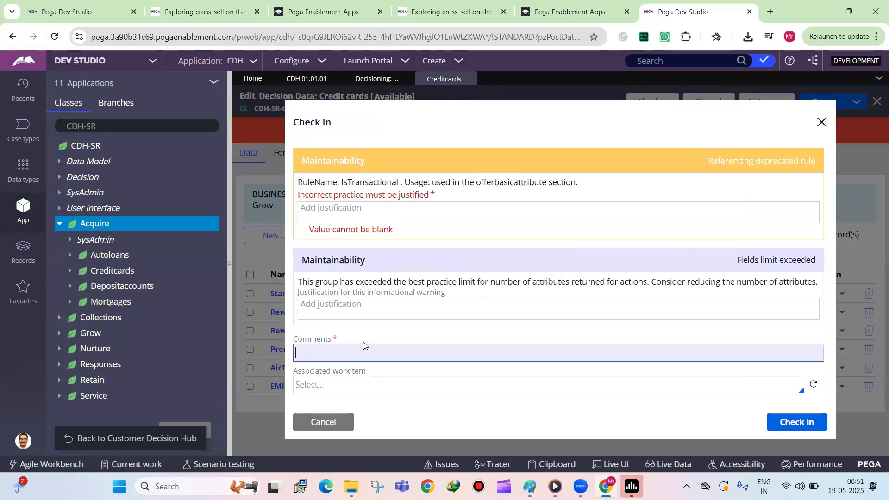
pyautogui.click(324, 418)
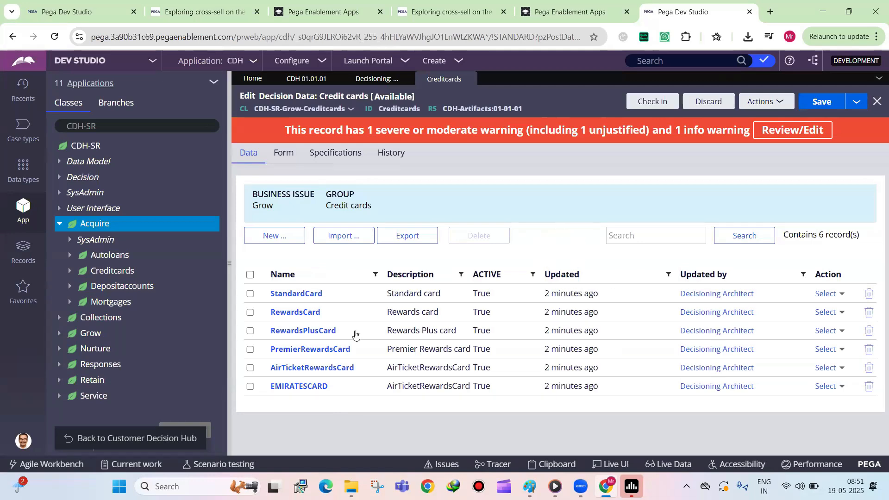
pyautogui.click(351, 234)
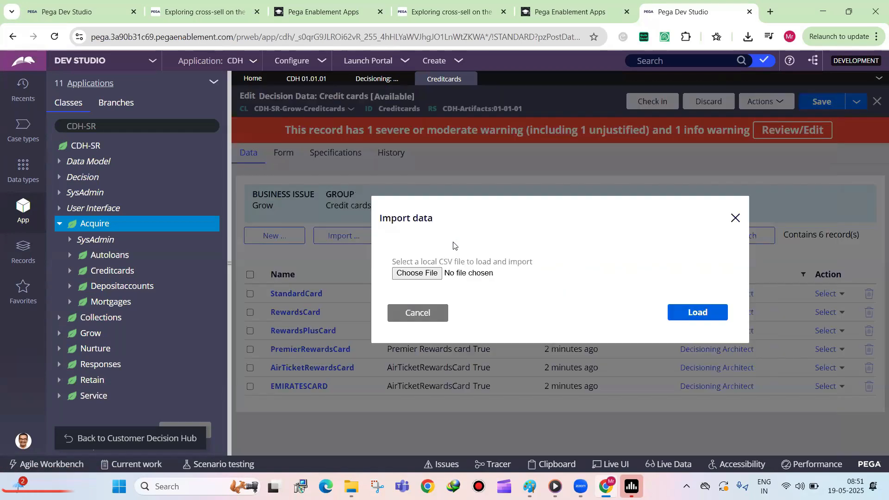
pyautogui.click(433, 315)
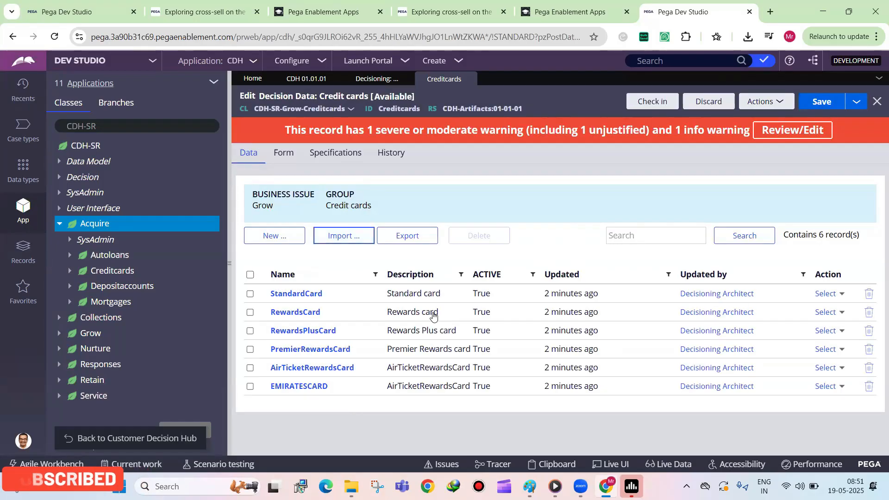
pyautogui.click(615, 234)
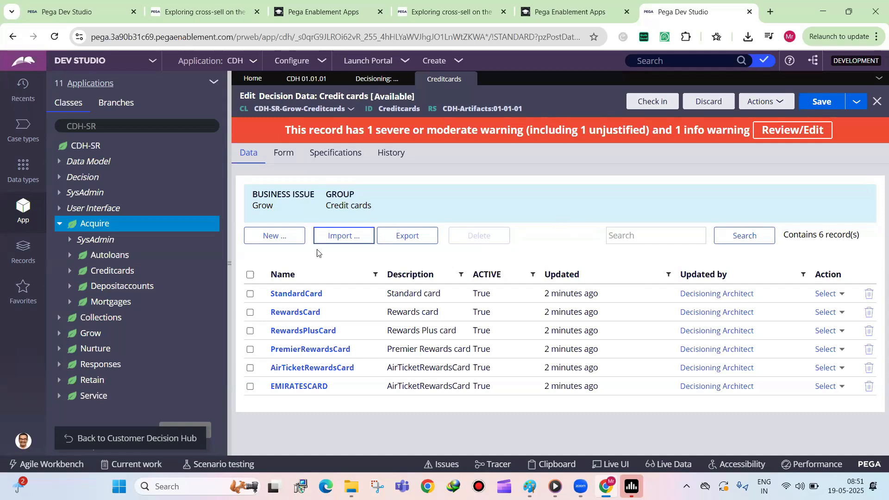
# Check in the Credit cards decision data with the required justification "nr" and the comment "aded 2 propositions".
pyautogui.click(654, 103)
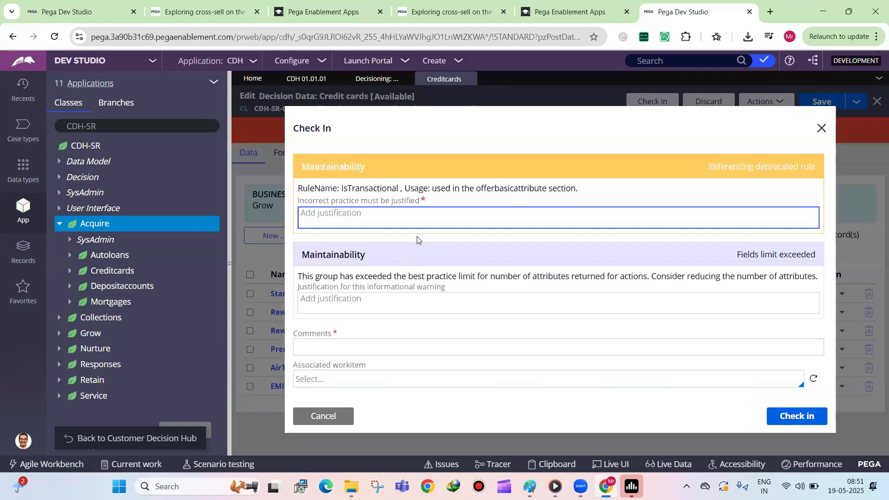
pyautogui.write('nr')
pyautogui.press('Tab')
pyautogui.press('Tab')
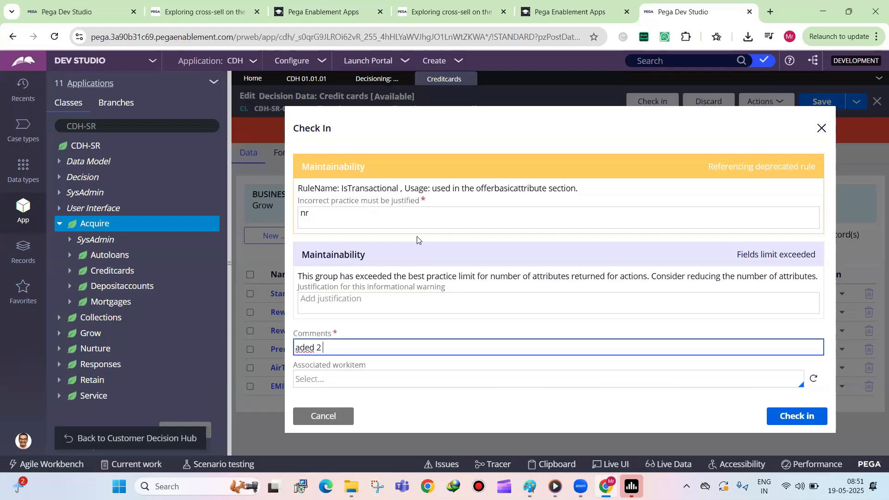
pyautogui.write('aded 2 propositions')
pyautogui.press('Return')
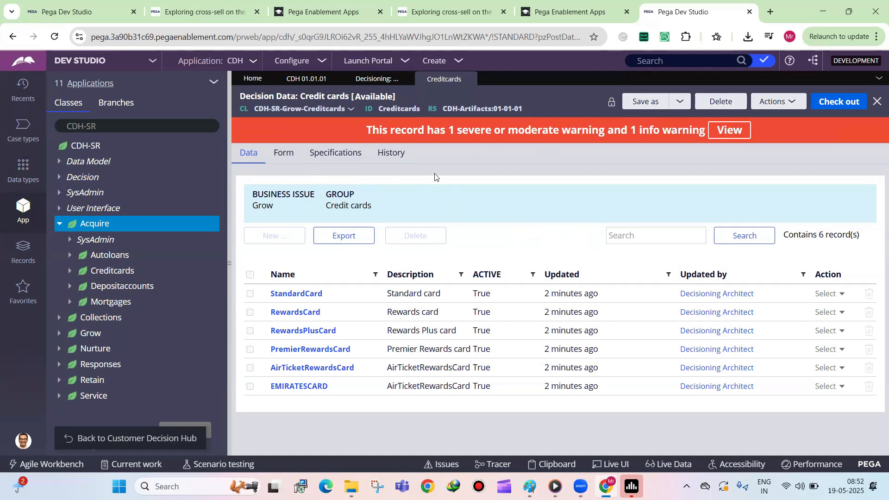
# Look at the form options and fields of the Credit cards decision data, and return to its proposition records.
pyautogui.click(292, 159)
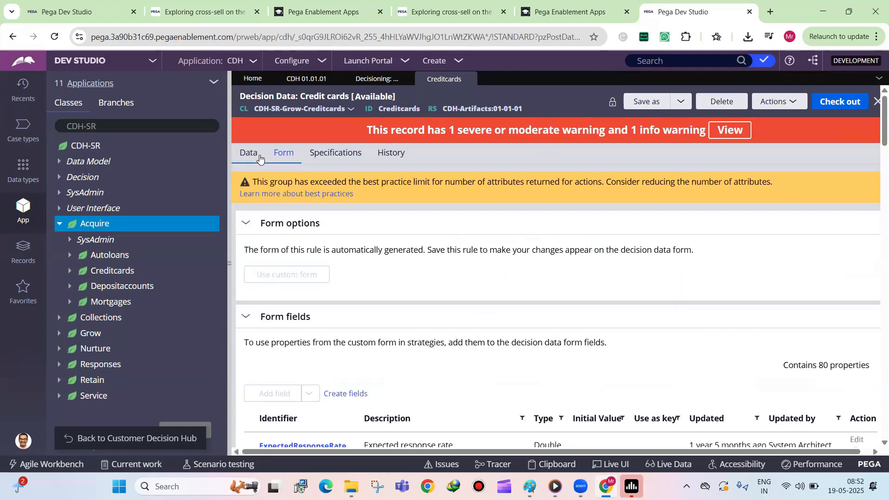
pyautogui.click(259, 159)
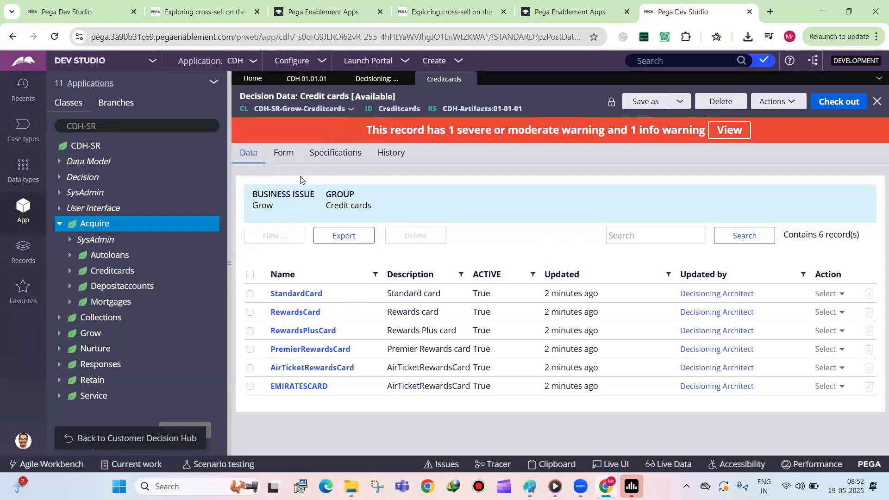
# Examine the business issue, group and class of the Credit cards decision data, and compare them with the Proposition Management hierarchy.
pyautogui.tripleClick(295, 191)
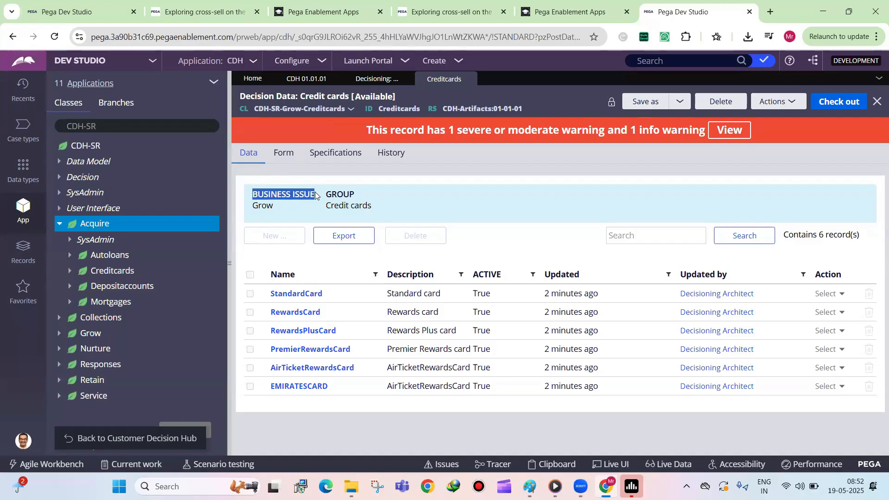
pyautogui.moveTo(332, 194); pyautogui.dragTo(360, 199)
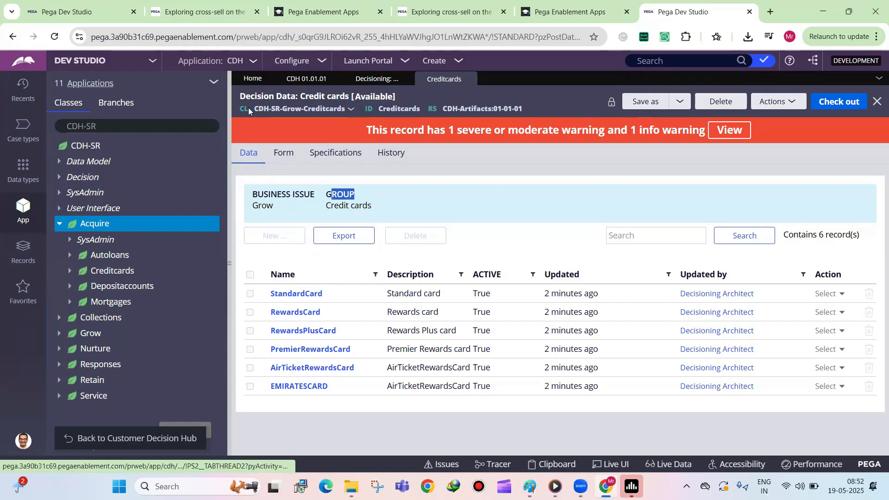
pyautogui.moveTo(248, 107); pyautogui.dragTo(348, 111)
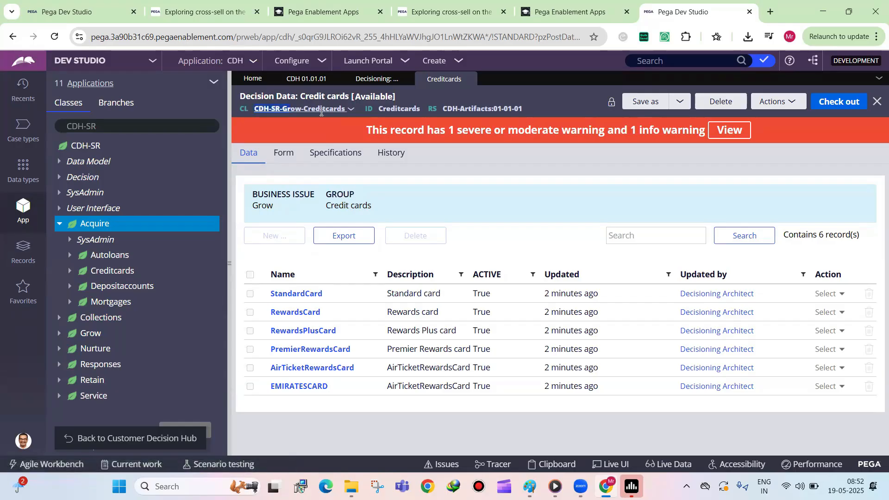
pyautogui.click(352, 84)
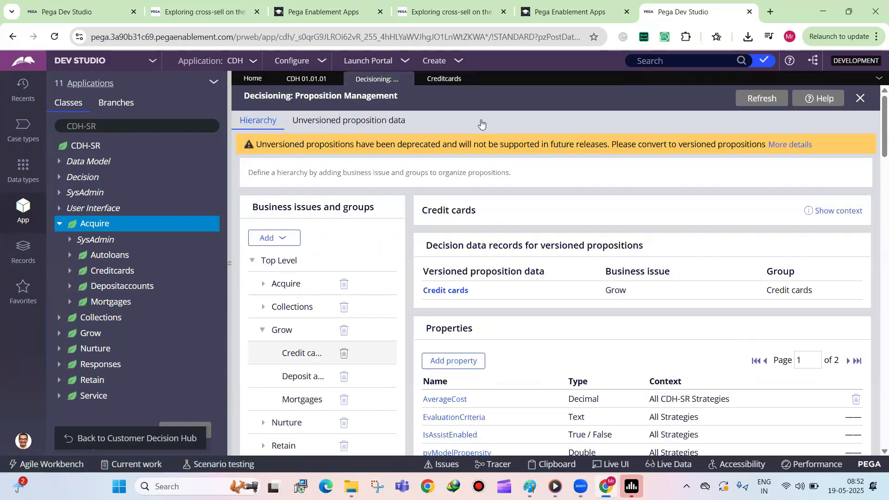
pyautogui.click(462, 78)
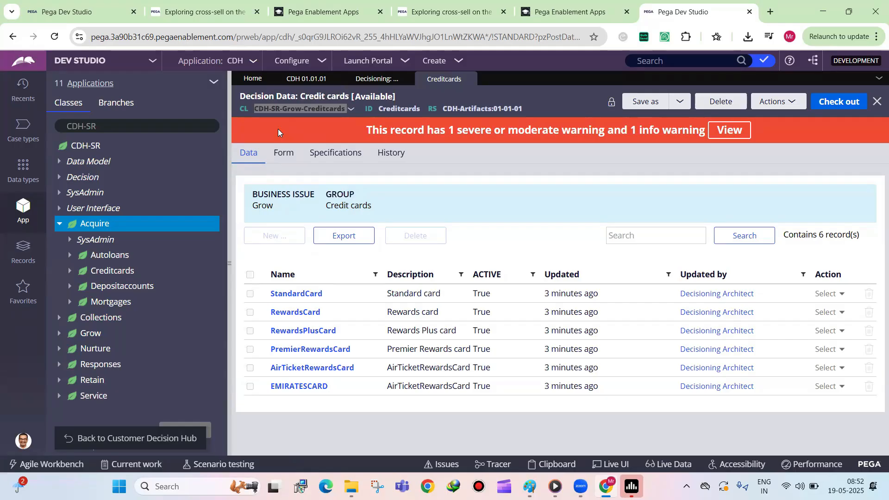
pyautogui.click(379, 80)
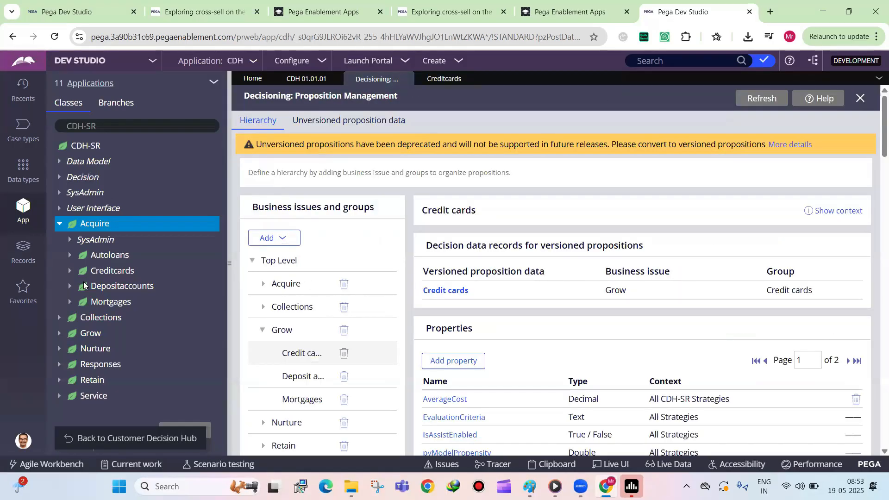
# Collapse the Acquire class and expand Grow in the CDH-SR class tree to compare its groups with the Proposition Management hierarchy.
pyautogui.click(59, 223)
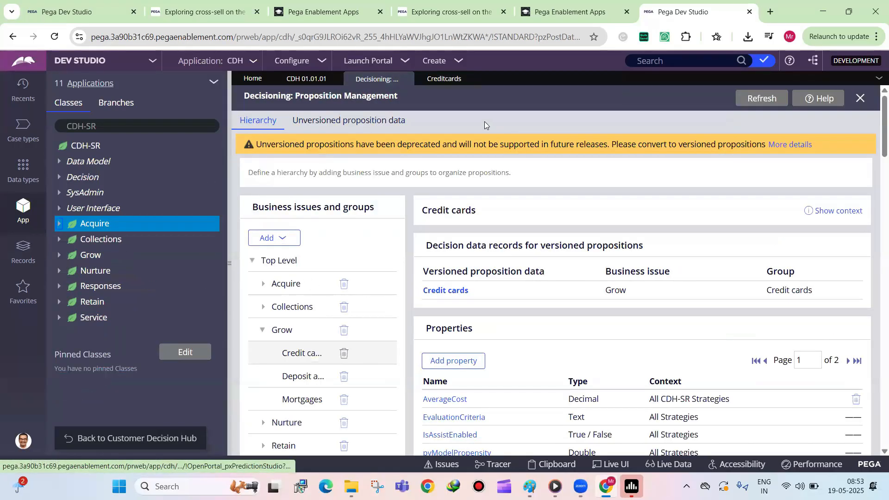
pyautogui.click(60, 255)
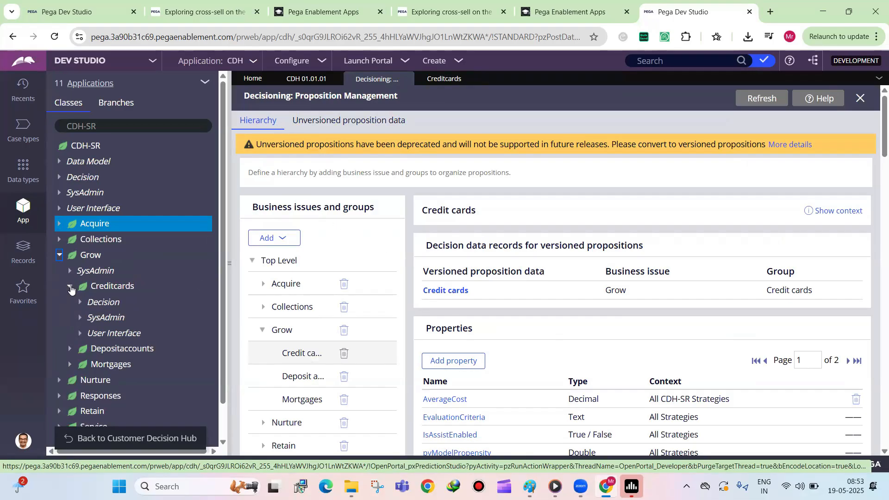
pyautogui.click(70, 287)
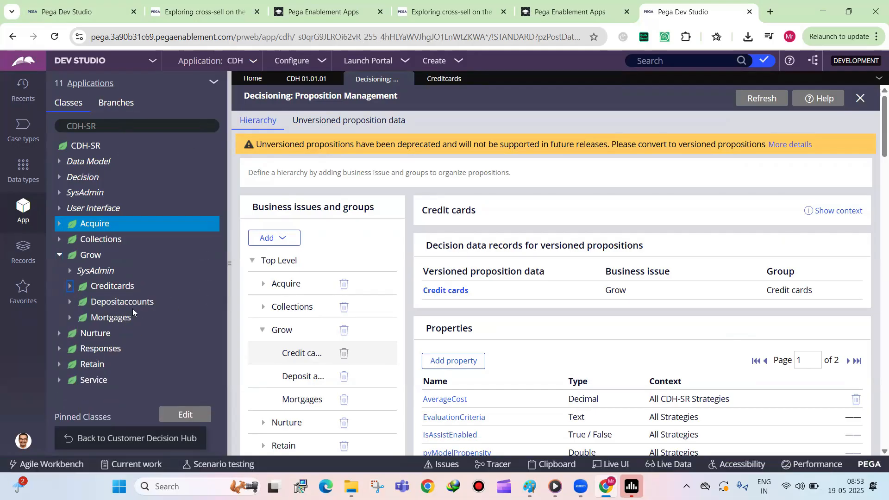
pyautogui.scroll(-3, 328, 297)
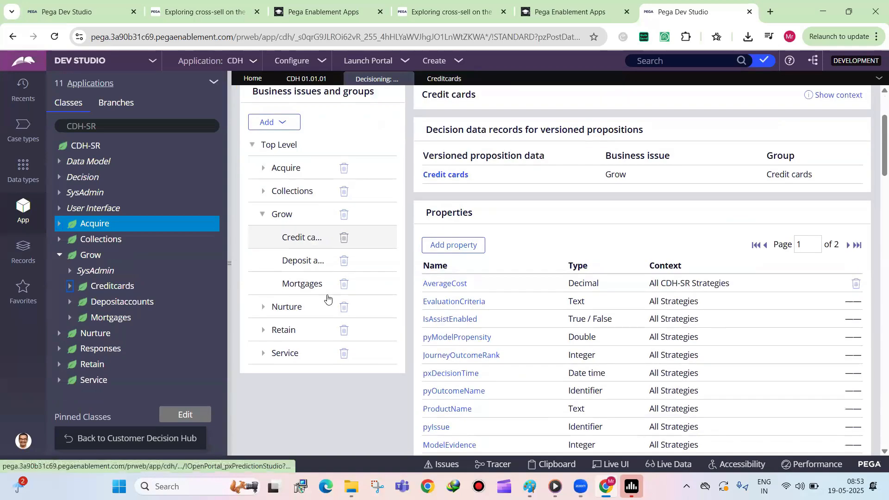
pyautogui.scroll(-3, 328, 297)
pyautogui.scroll(6, 327, 297)
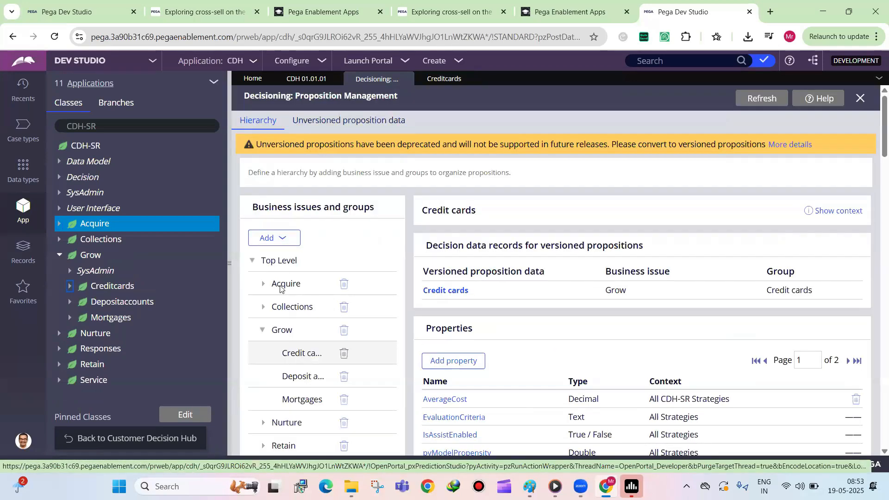
# Reopen the Credit cards decision data from the Grow hierarchy, and close both this record and Proposition Management.
pyautogui.click(432, 290)
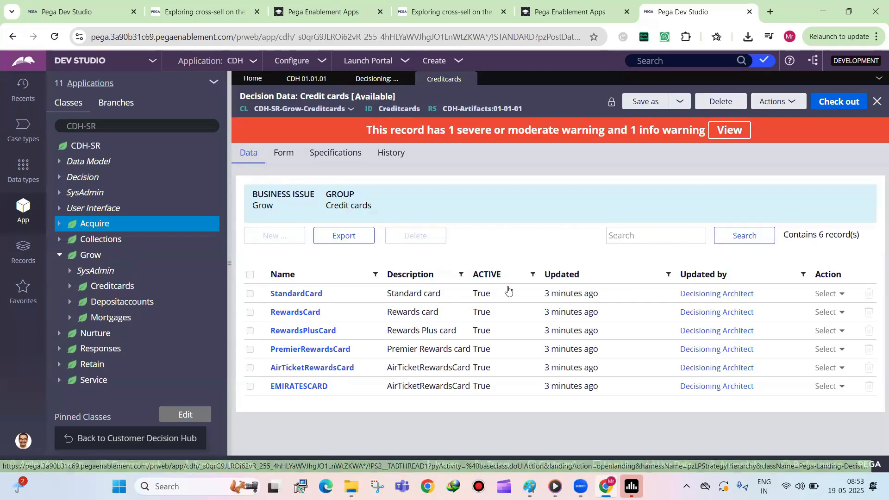
pyautogui.click(284, 154)
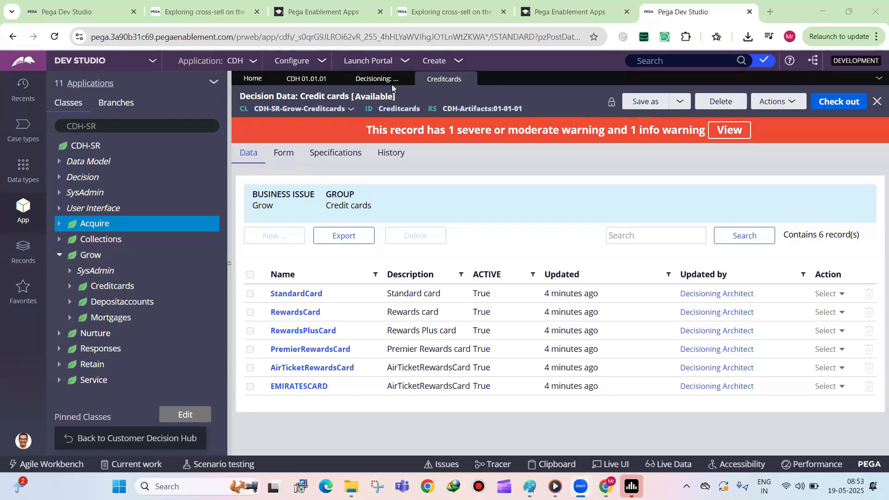
pyautogui.click(469, 78)
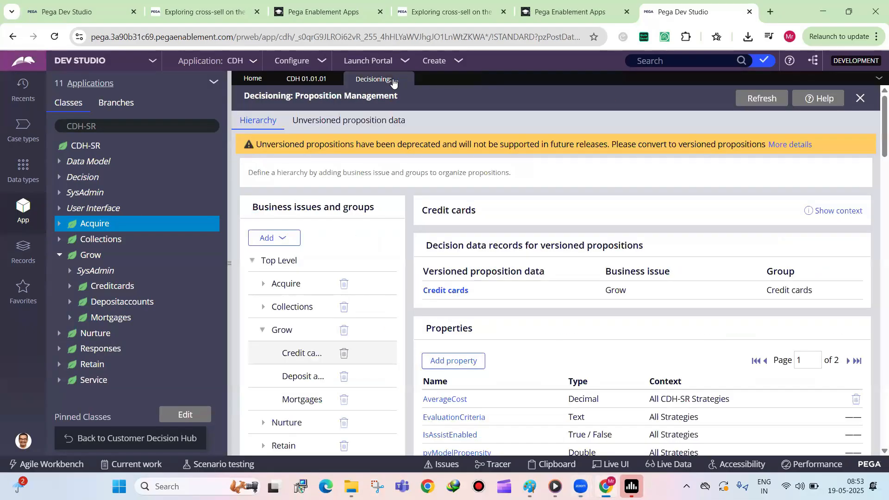
pyautogui.click(407, 79)
# Launch the Customer Decision Hub portal from Dev Studio and stay on its home page.
pyautogui.click(386, 64)
pyautogui.click(366, 64)
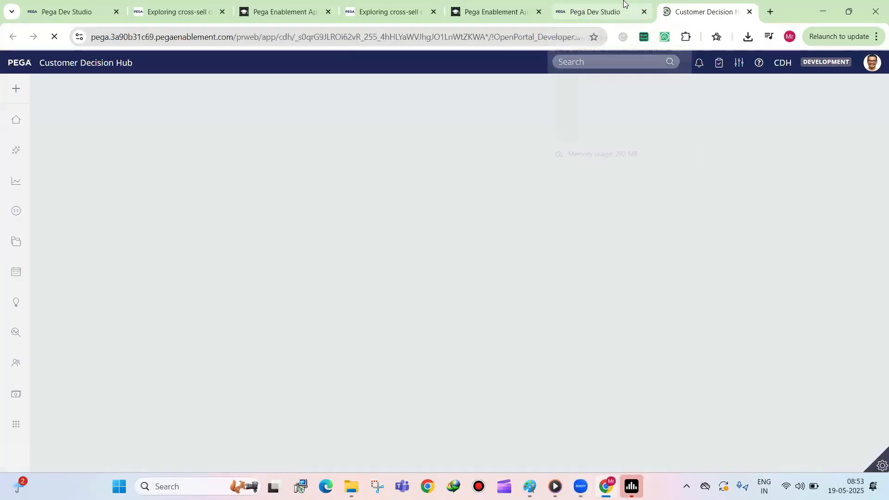
pyautogui.click(621, 4)
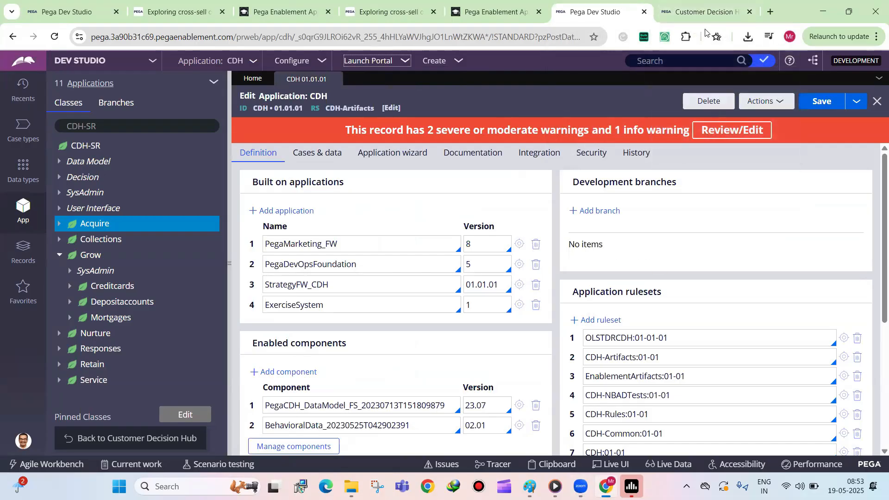
pyautogui.click(705, 7)
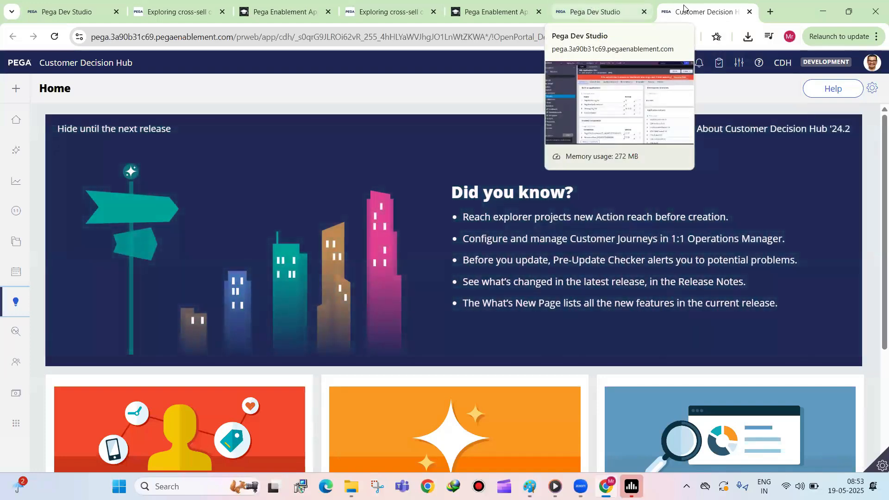
pyautogui.click(621, 10)
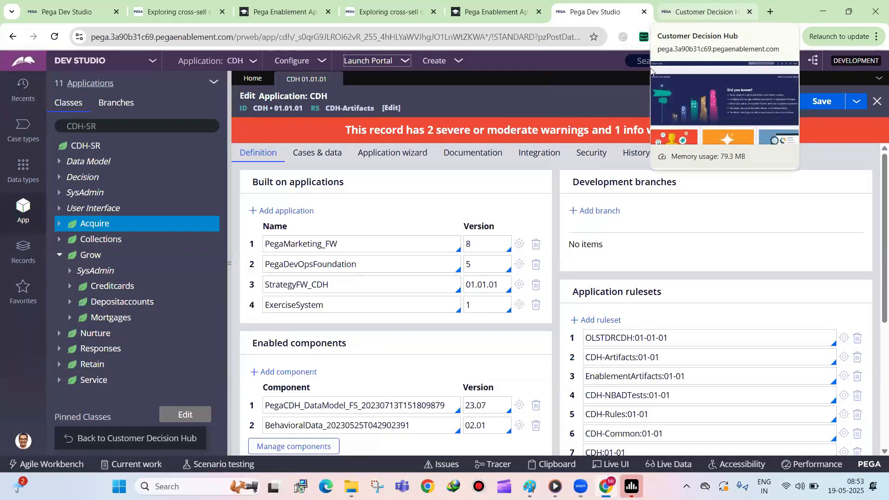
pyautogui.click(704, 12)
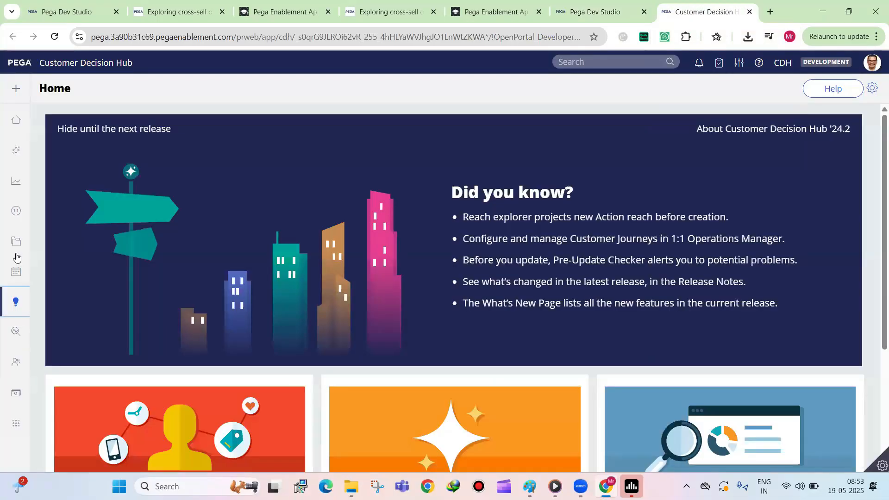
# Open the Strategies list from the Intelligence section of Customer Decision Hub.
pyautogui.click(26, 312)
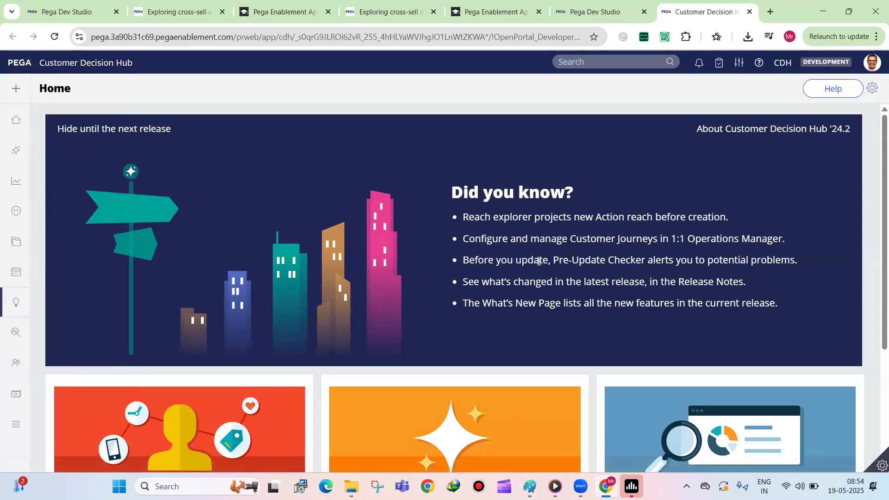
pyautogui.moveTo(7, 239)
pyautogui.moveTo(64, 292)
pyautogui.moveTo(27, 305)
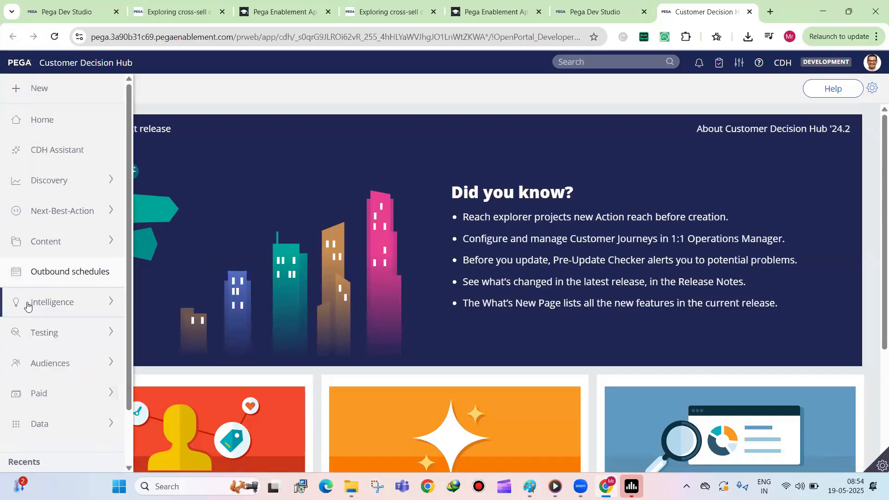
pyautogui.click(88, 303)
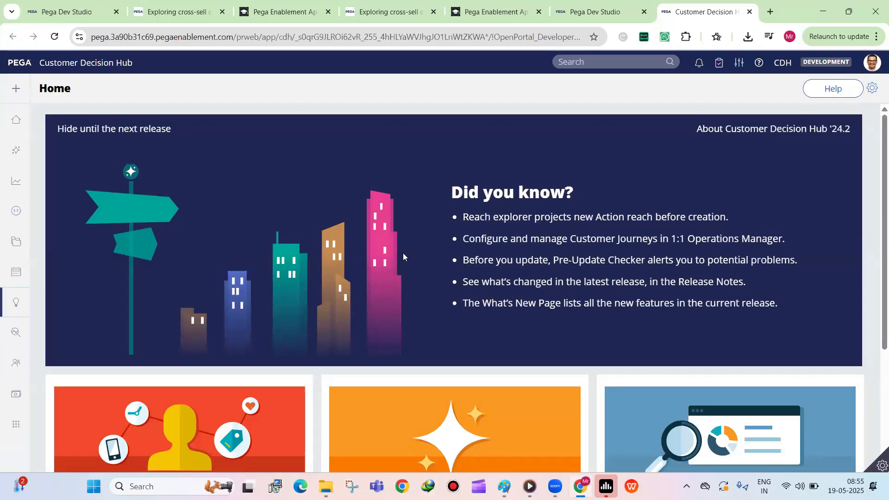
pyautogui.click(6, 305)
pyautogui.click(47, 350)
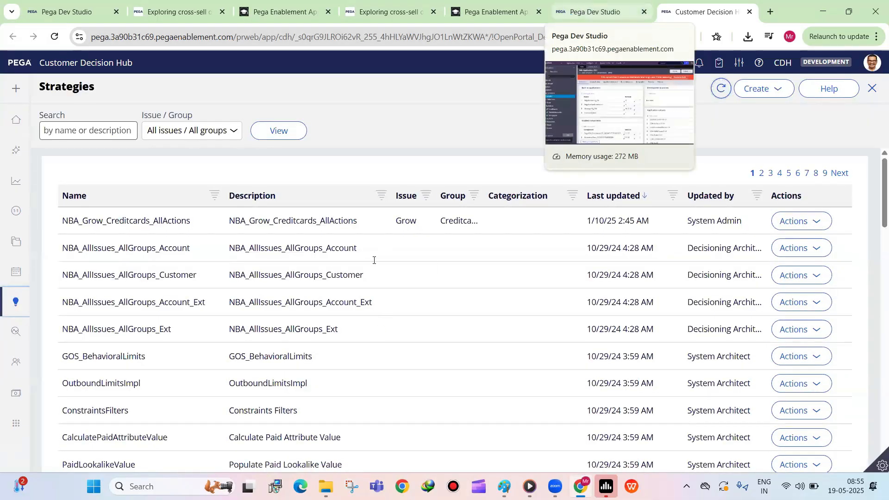
# Compare the Intelligence options in Customer Decision Hub with the Decision record types and configuration options in Dev Studio.
pyautogui.click(582, 10)
pyautogui.click(722, 4)
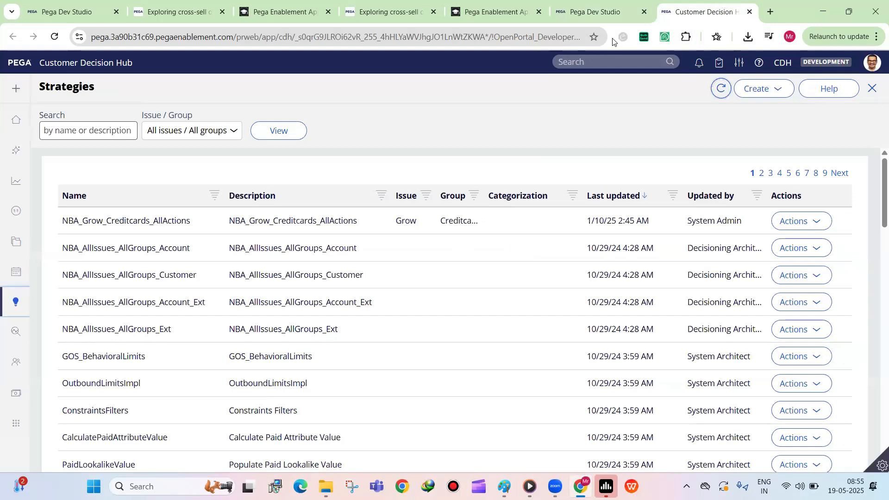
pyautogui.click(31, 315)
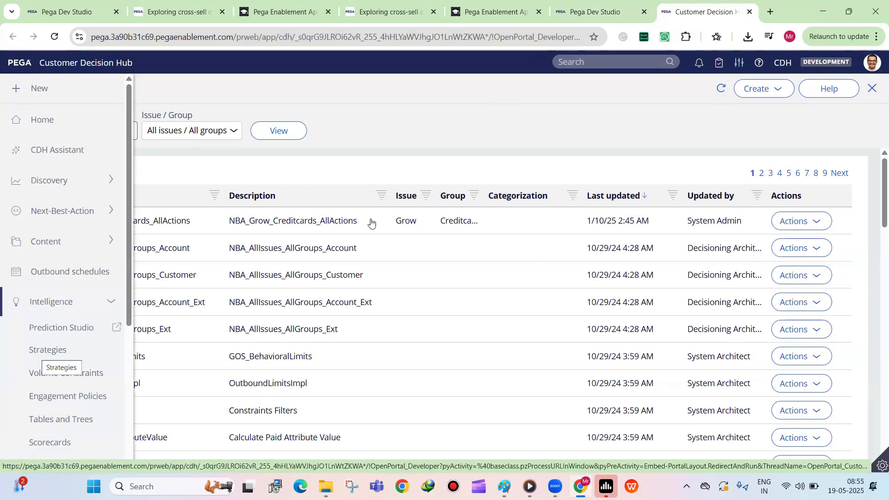
pyautogui.click(625, 3)
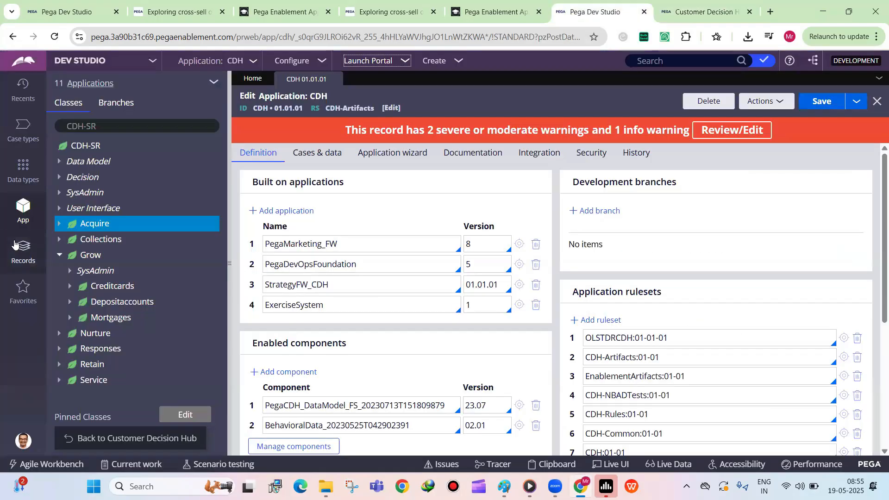
pyautogui.click(18, 251)
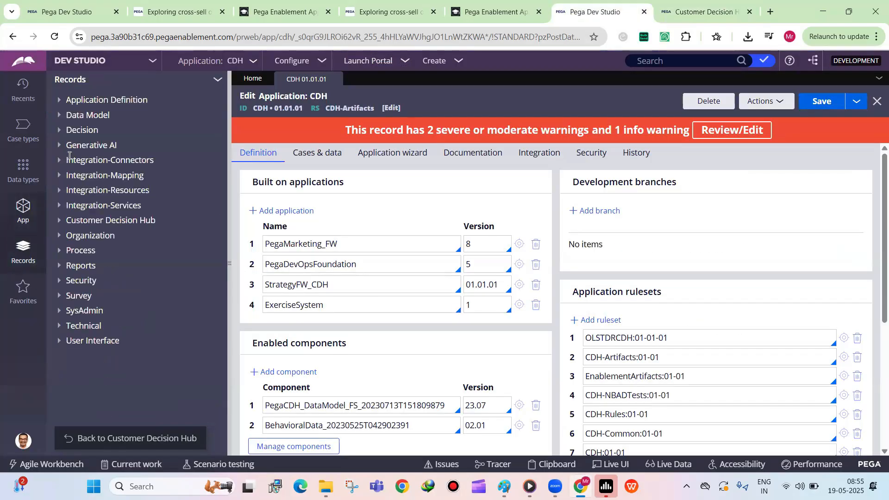
pyautogui.click(70, 131)
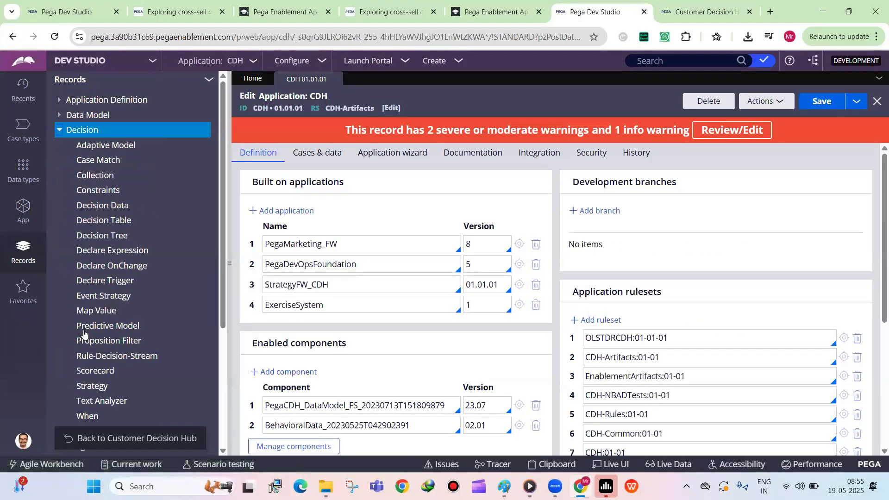
pyautogui.scroll(-1, 90, 334)
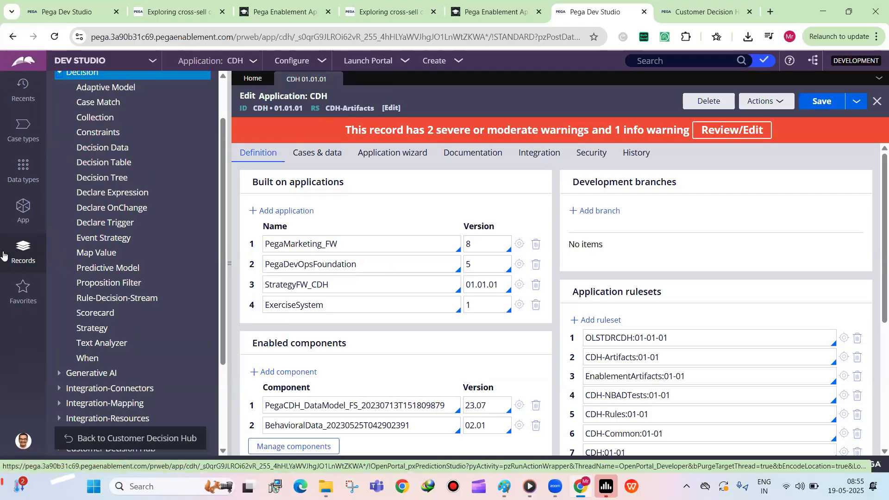
pyautogui.scroll(2, 105, 286)
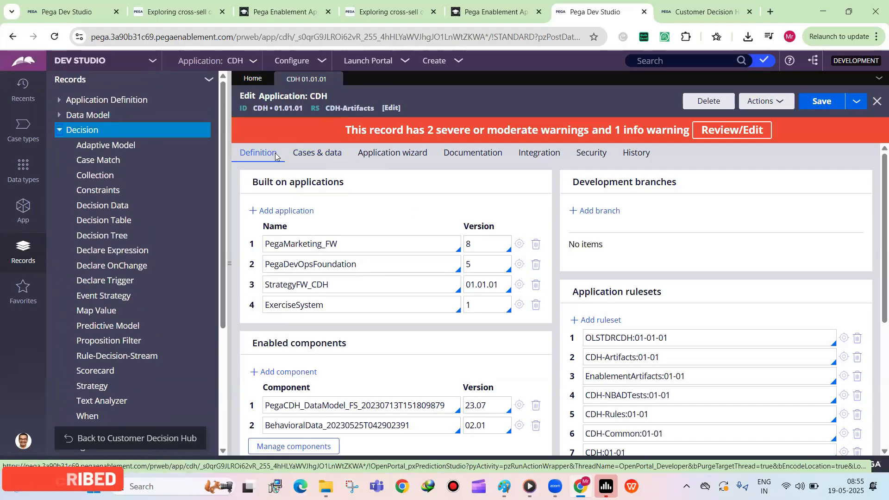
pyautogui.click(293, 61)
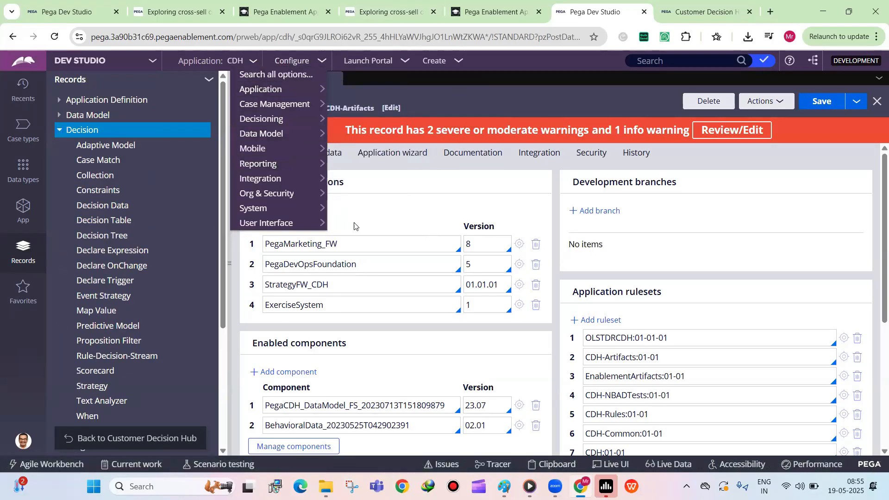
pyautogui.click(388, 240)
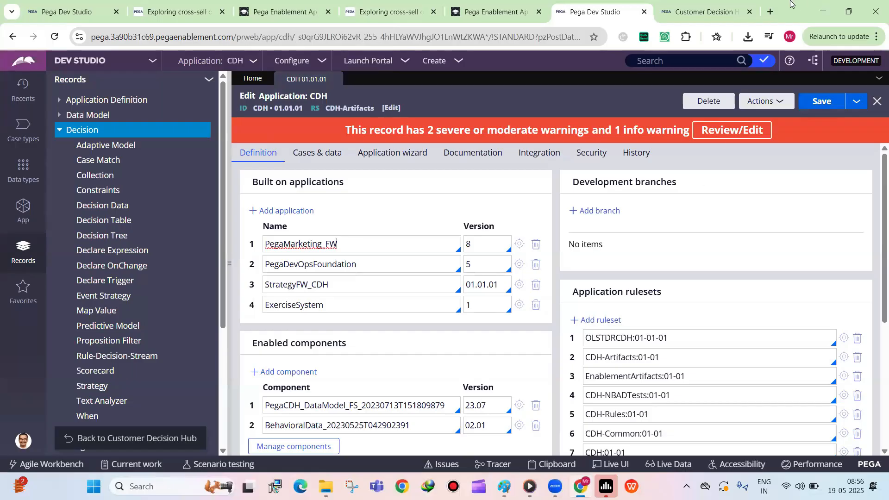
# Switch to Customer Decision Hub and start creating a strategy with a new canvas from the Intelligence strategies list.
pyautogui.click(717, 4)
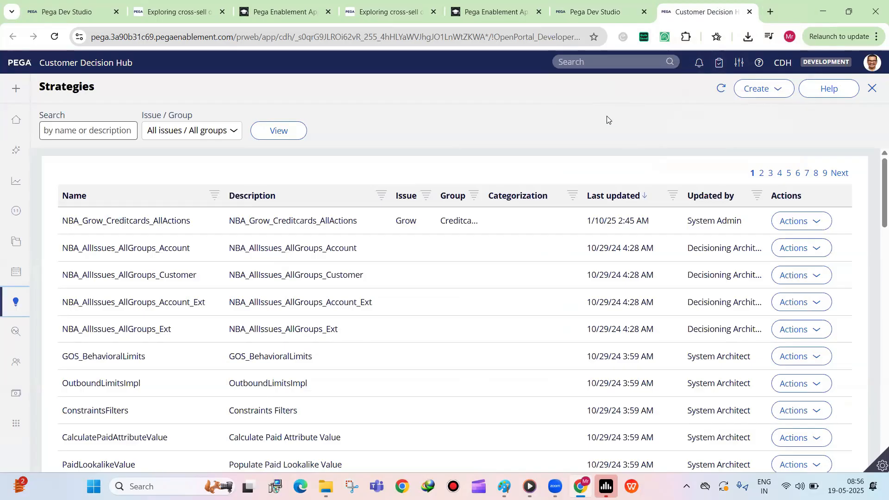
pyautogui.click(581, 10)
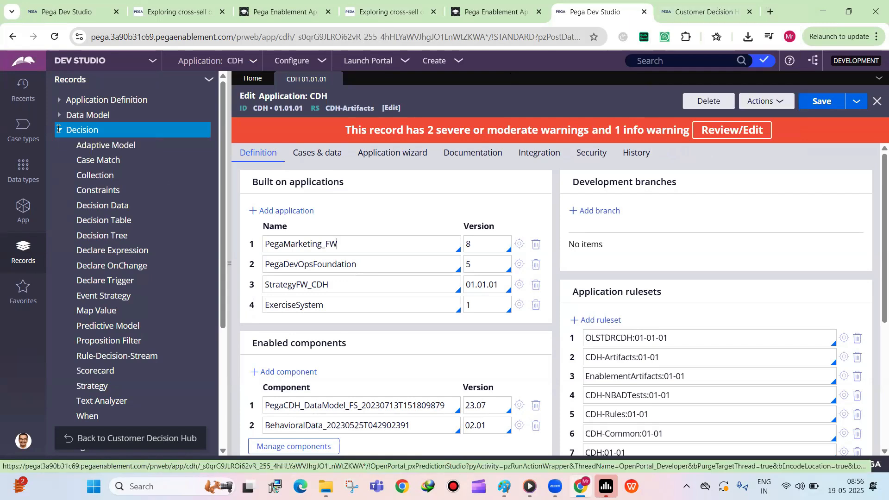
pyautogui.click(738, 10)
pyautogui.click(12, 296)
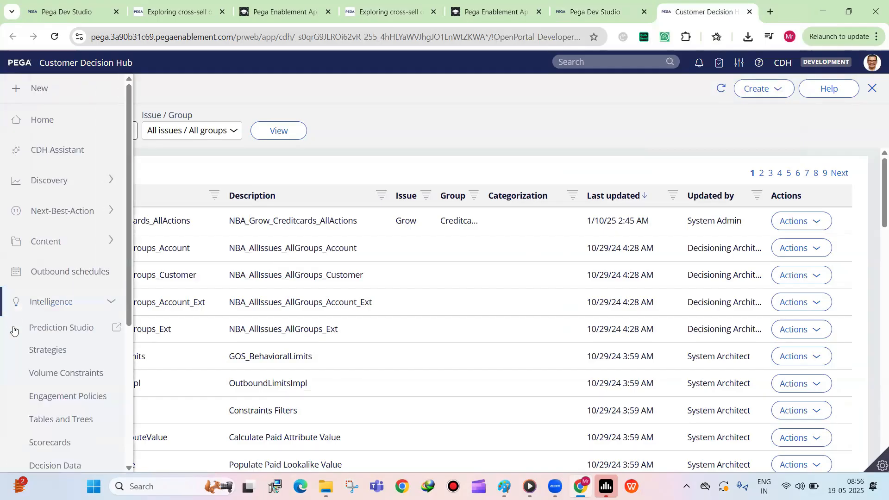
pyautogui.click(60, 357)
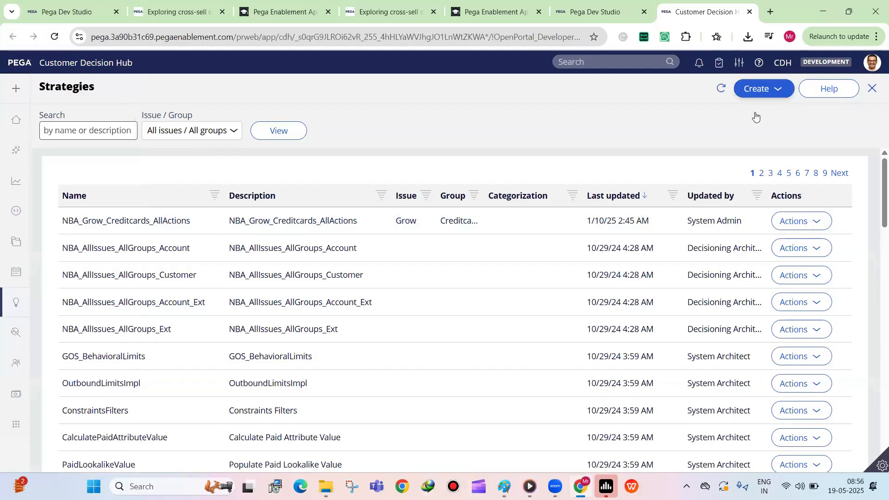
pyautogui.click(758, 89)
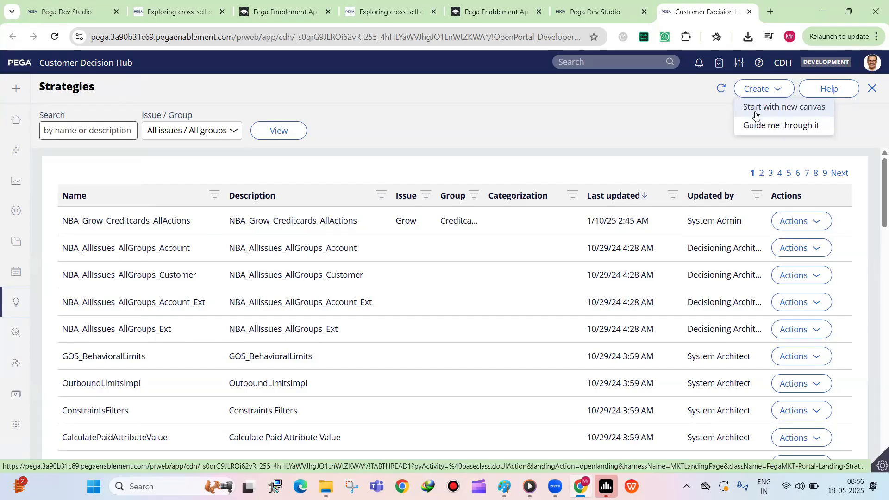
pyautogui.click(756, 111)
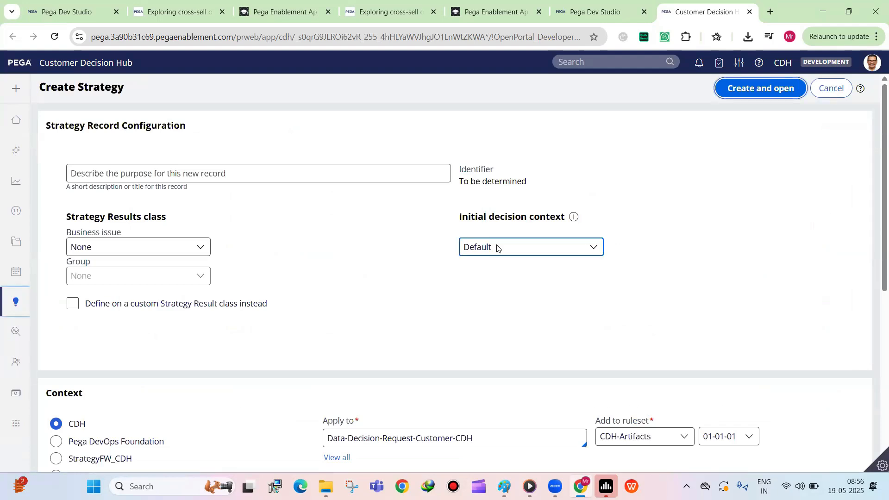
# Set the new strategy's results class to business issue Grow and group Credit cards.
pyautogui.scroll(-1, 419, 240)
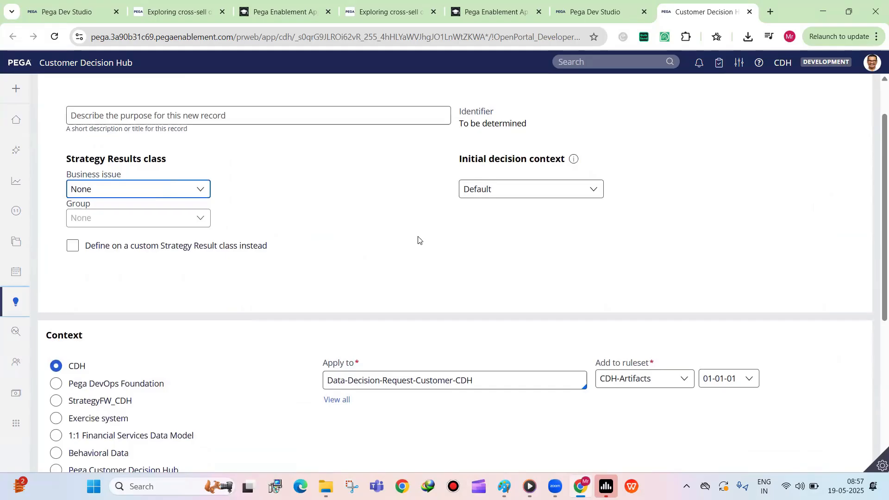
pyautogui.click(128, 193)
pyautogui.press('Escape')
pyautogui.press('g')
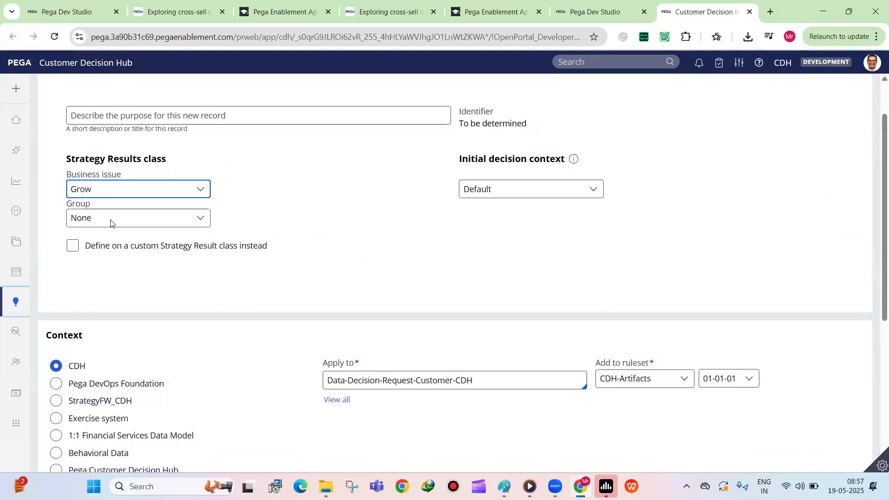
pyautogui.click(113, 222)
pyautogui.click(117, 252)
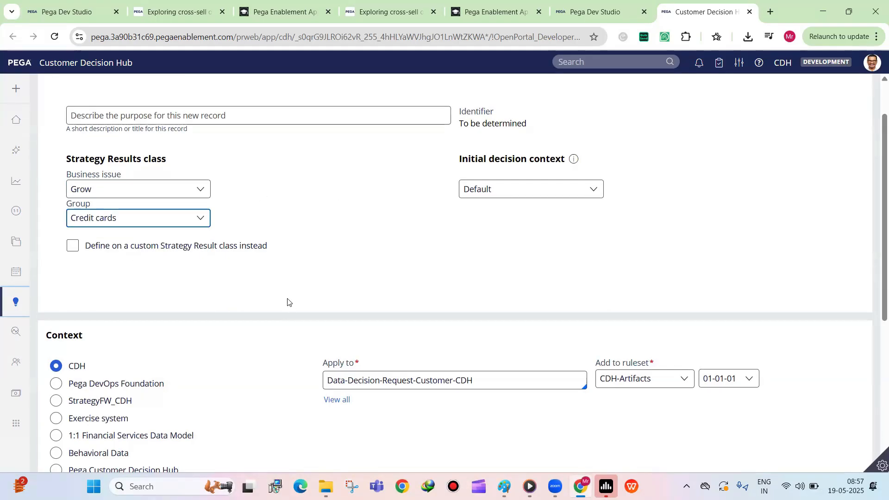
pyautogui.click(205, 286)
pyautogui.scroll(2, 204, 286)
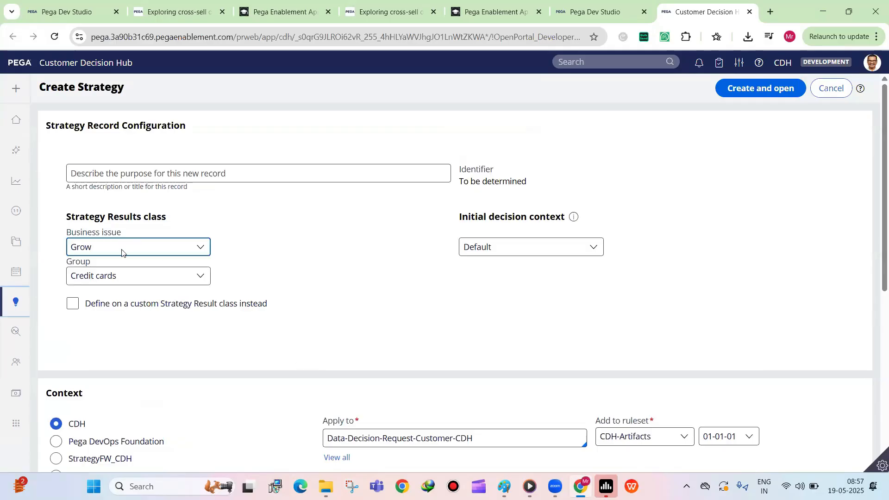
# Enter FirstStrategy as the short description of the new strategy record.
pyautogui.click(289, 178)
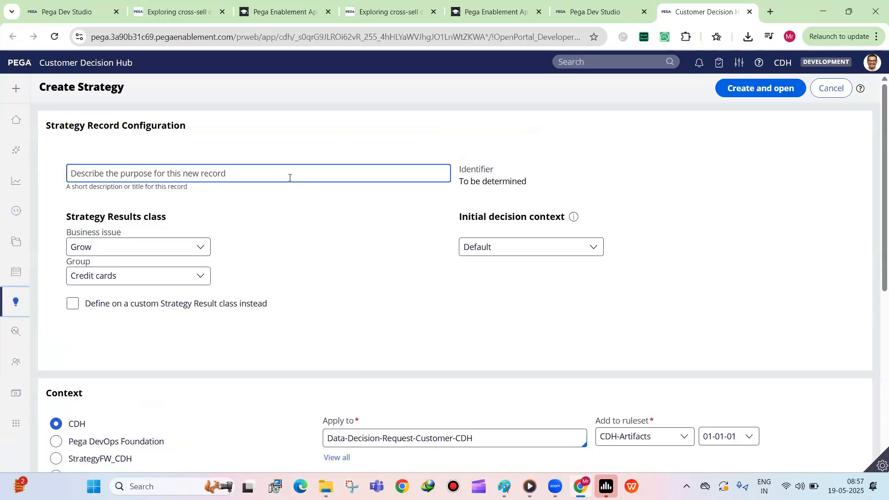
pyautogui.write('fir')
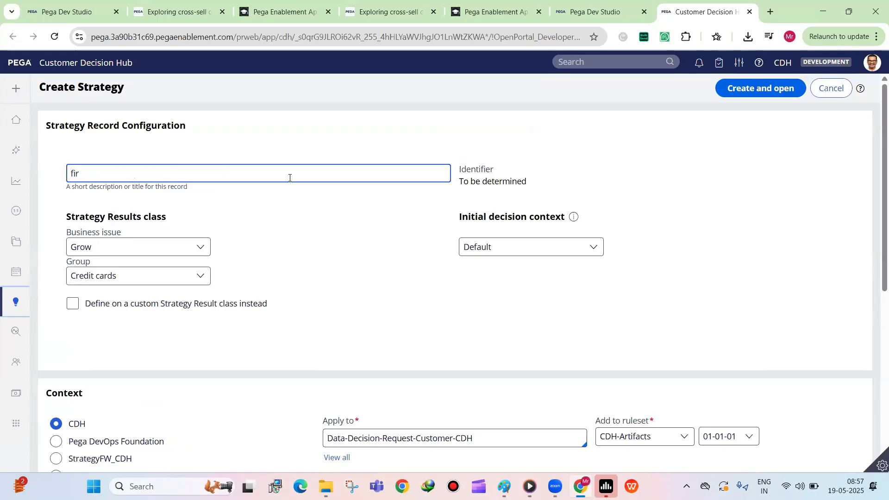
pyautogui.write('stStrategy')
pyautogui.press('Tab')
# Replace the new strategy's Apply to class with UBank-CDH-Data-Customer.
pyautogui.scroll(-3, 444, 254)
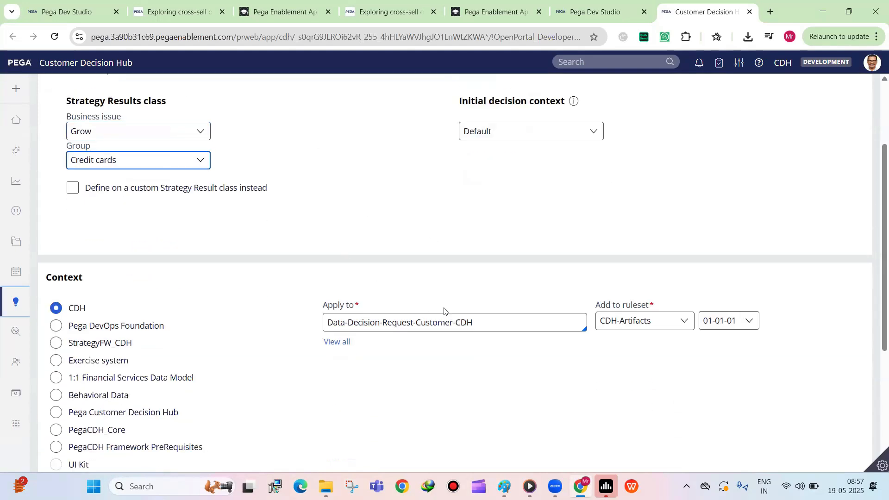
pyautogui.tripleClick(442, 327)
pyautogui.press('BackSpace')
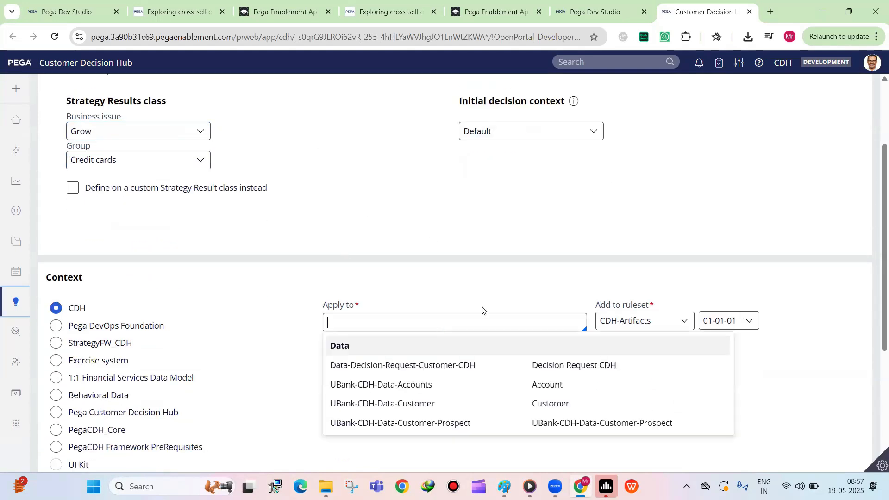
pyautogui.click(407, 405)
# Switch from Dev Studio to App Studio and open the Context Dictionary from its settings.
pyautogui.click(565, 10)
pyautogui.click(77, 60)
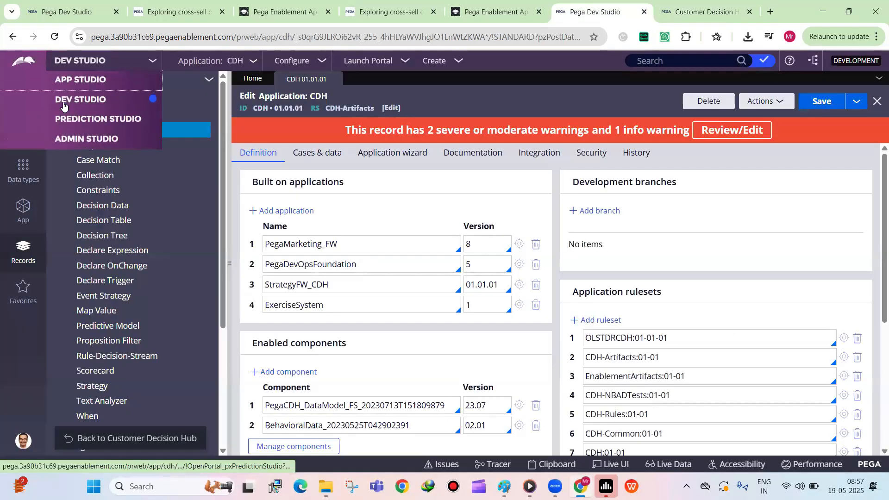
pyautogui.click(63, 84)
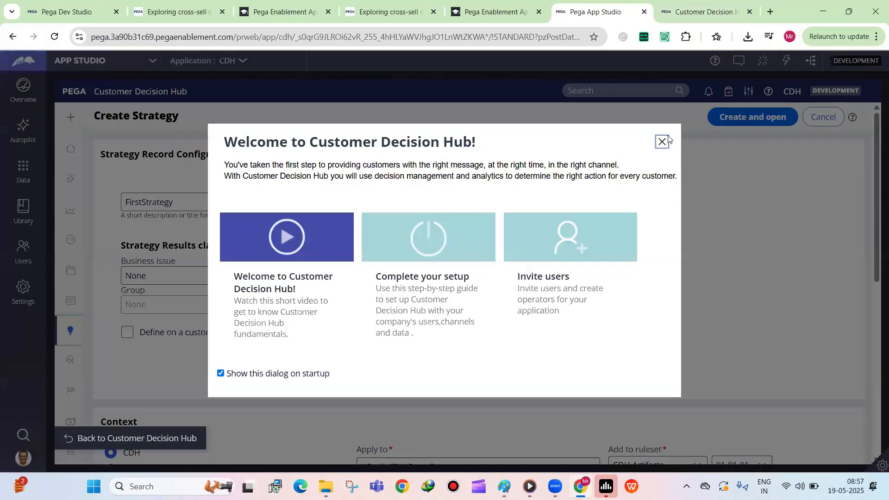
pyautogui.click(58, 165)
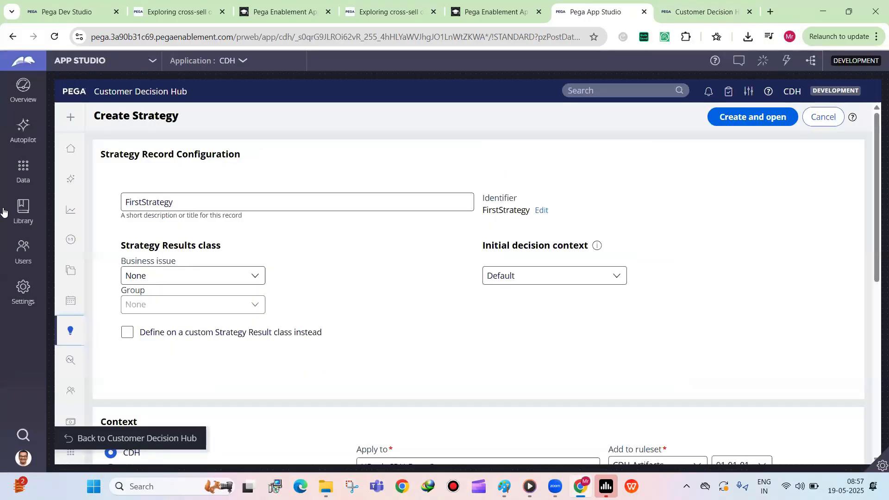
pyautogui.click(20, 287)
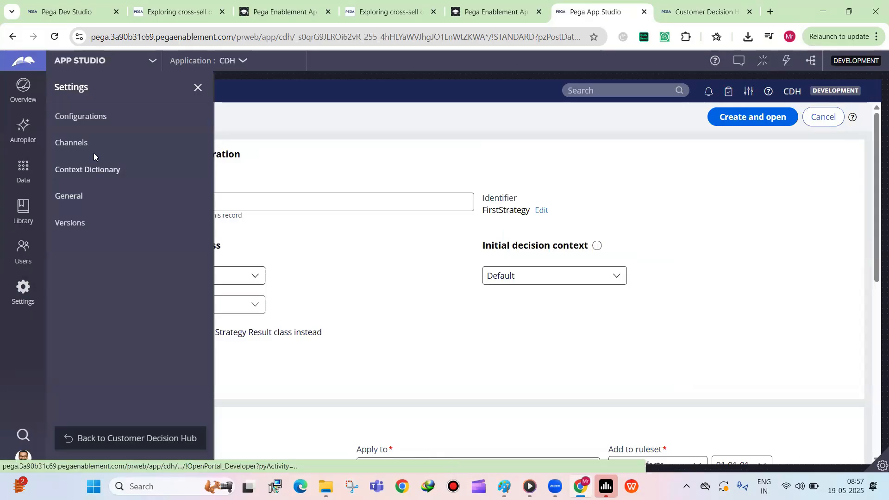
pyautogui.click(79, 174)
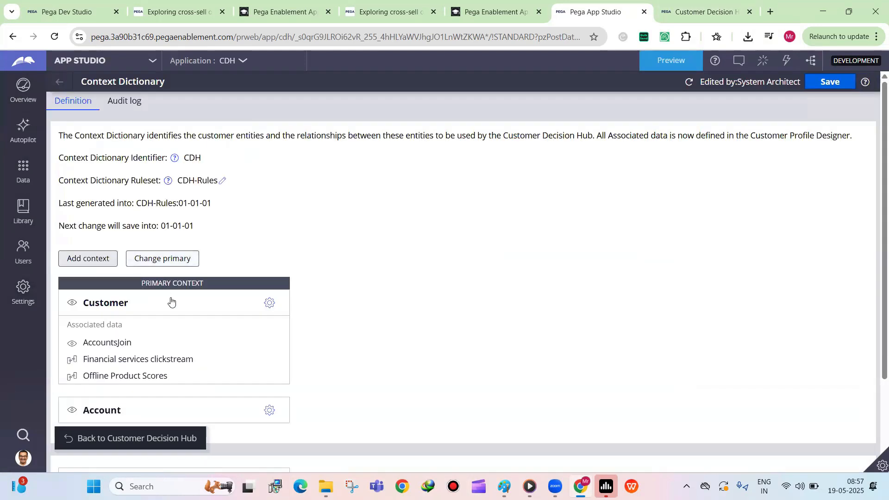
# Open the primary Customer context's configuration and examine the class it uses.
pyautogui.click(270, 305)
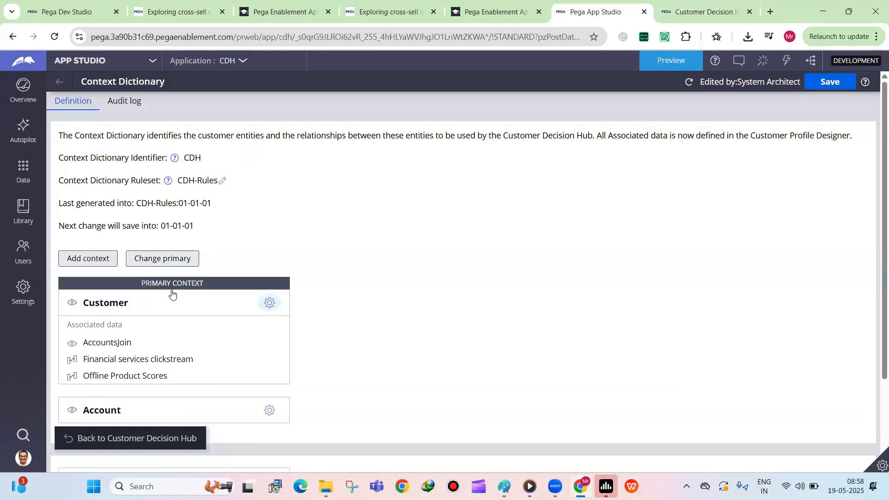
pyautogui.click(777, 239)
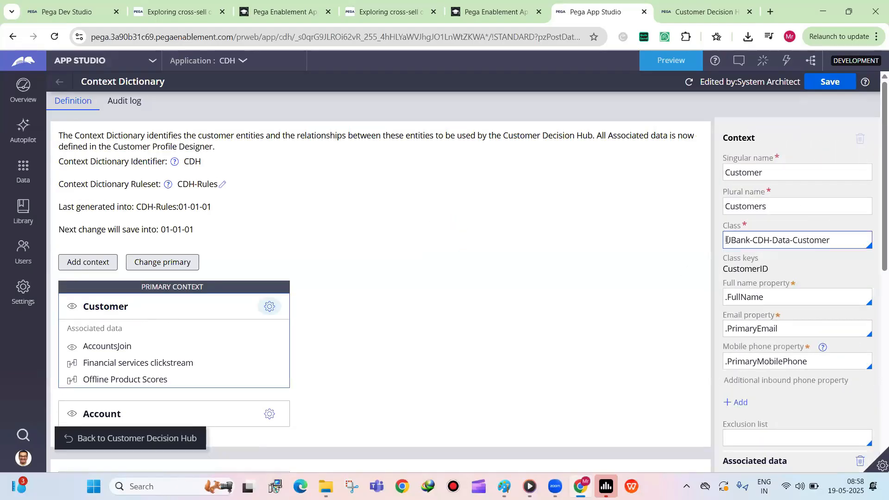
pyautogui.moveTo(727, 240); pyautogui.dragTo(833, 252)
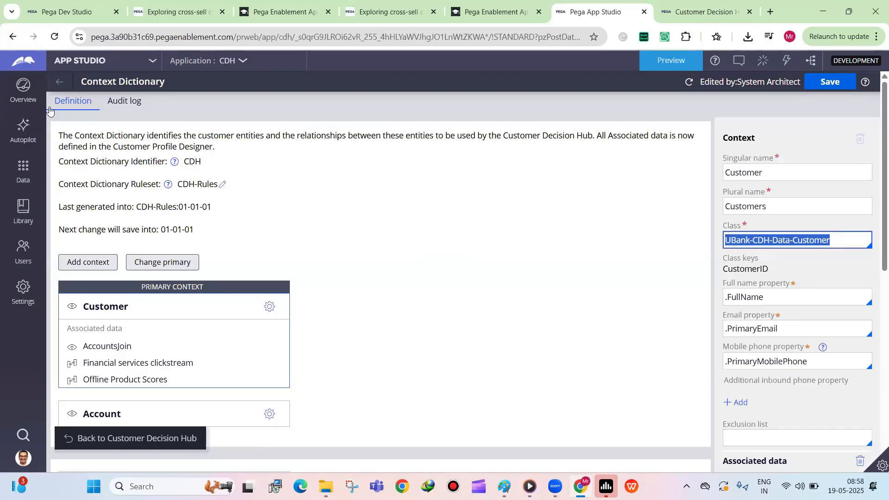
# Return to Dev Studio and review the strategy record configuration in the Customer Decision Hub form.
pyautogui.click(81, 60)
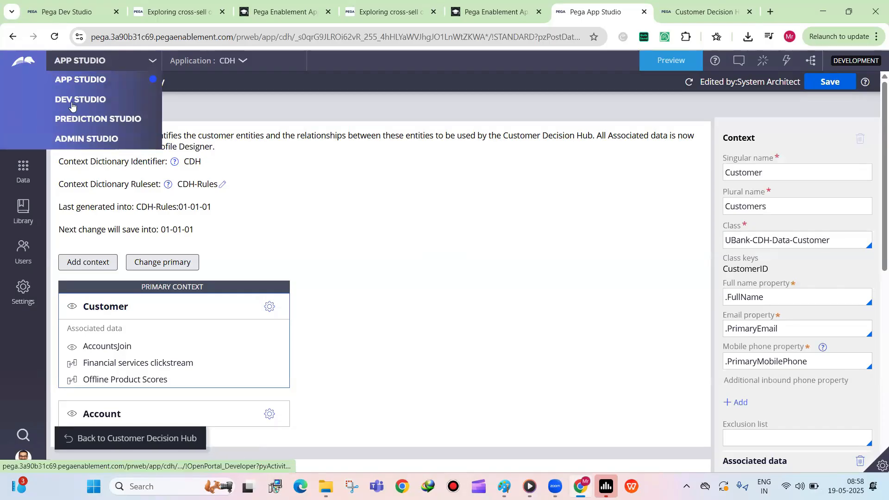
pyautogui.click(69, 103)
pyautogui.click(666, 4)
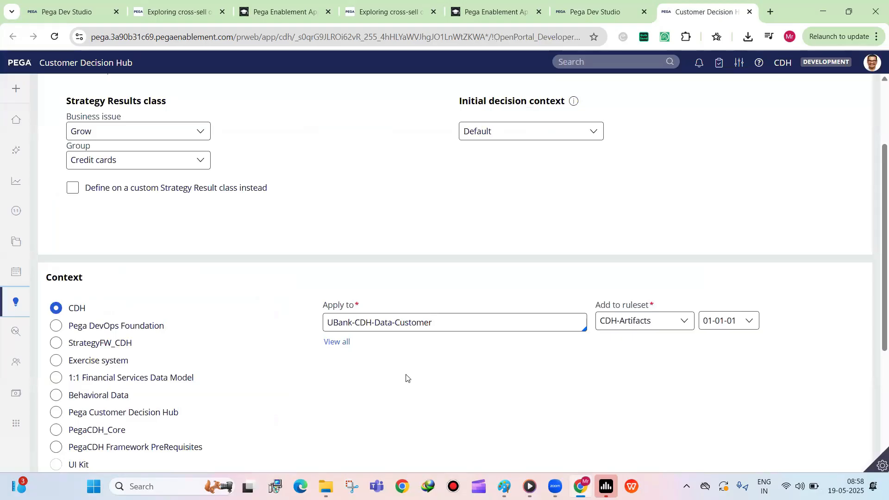
pyautogui.scroll(3, 406, 378)
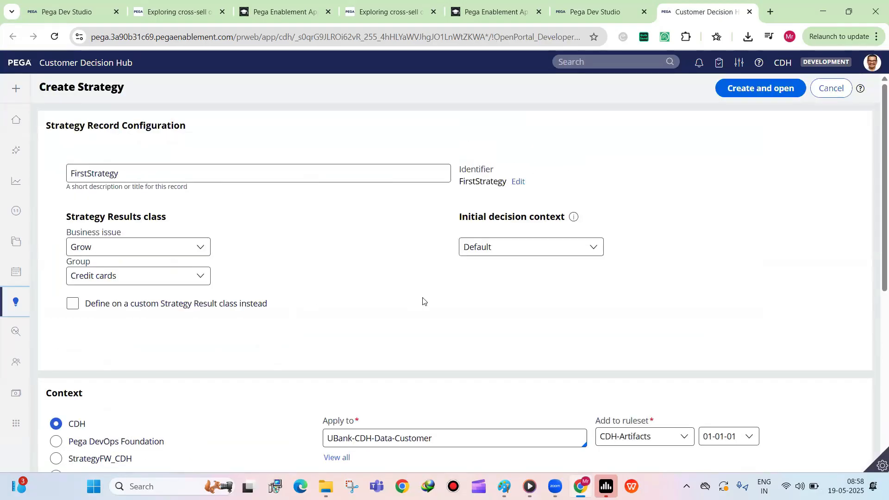
pyautogui.scroll(-1, 423, 302)
# Revisit App Studio to check where the Context Dictionary sits in its settings, and switch back to Dev Studio.
pyautogui.click(598, 14)
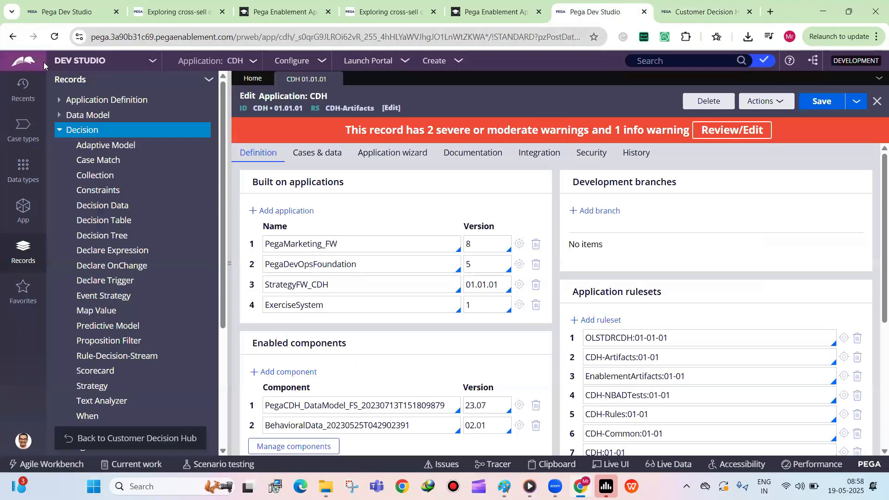
pyautogui.click(78, 60)
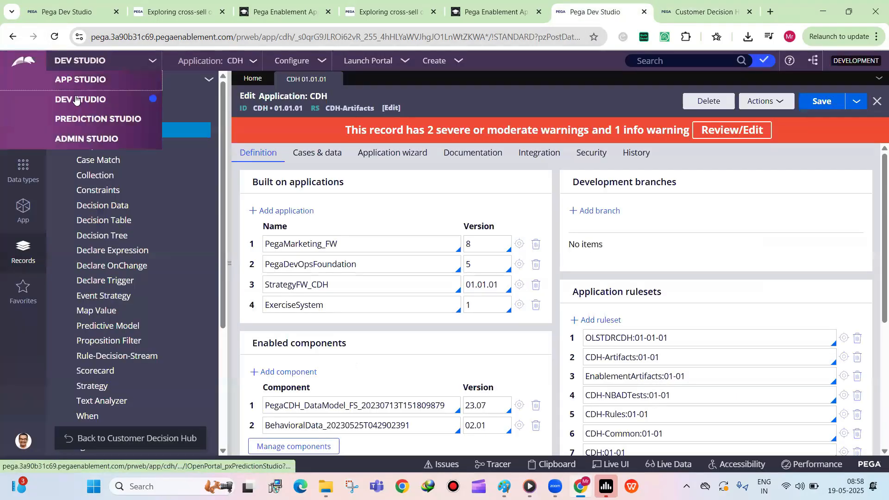
pyautogui.click(76, 116)
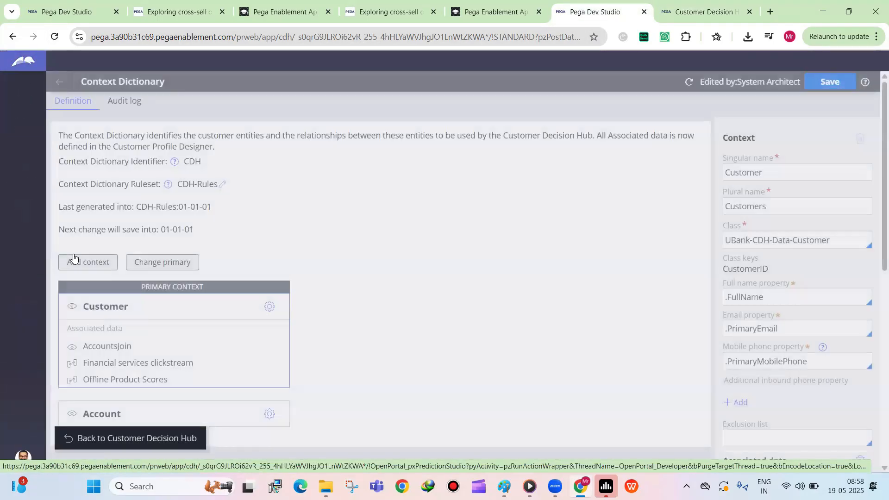
pyautogui.click(74, 65)
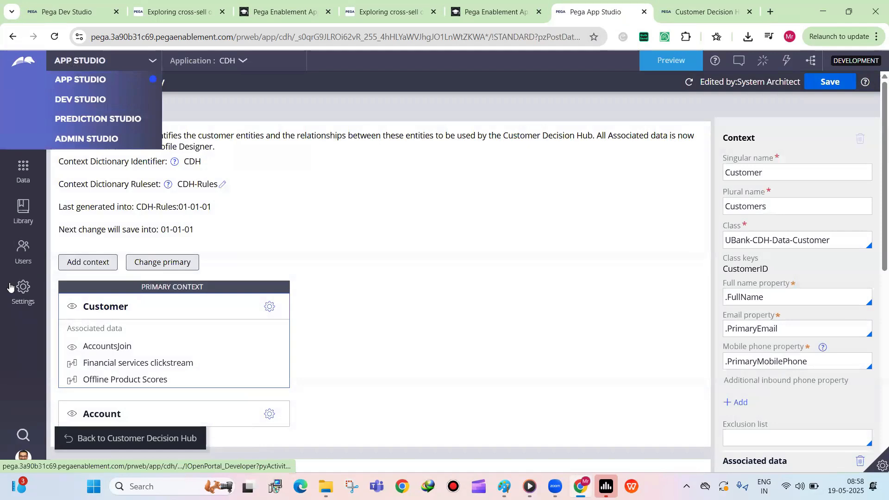
pyautogui.click(23, 289)
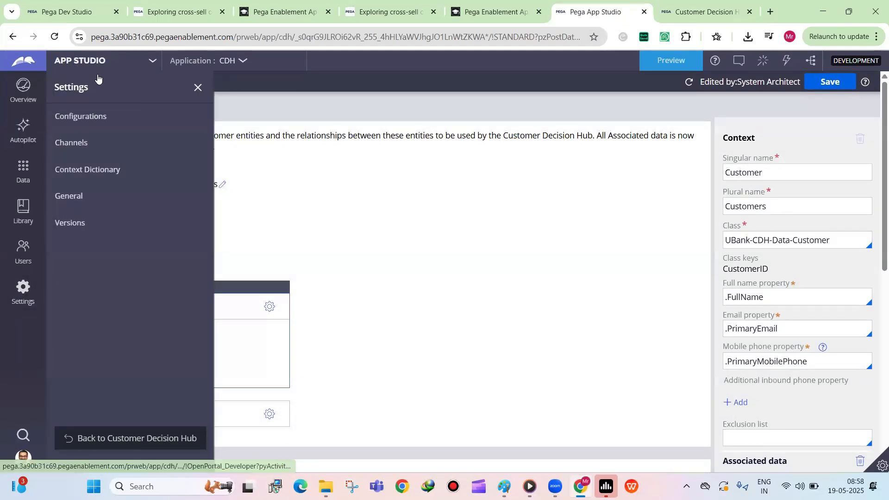
pyautogui.click(93, 61)
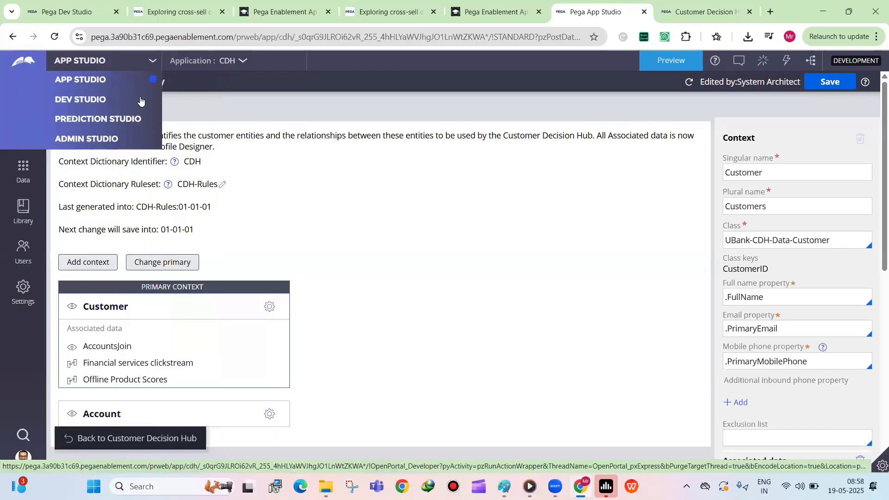
pyautogui.click(79, 100)
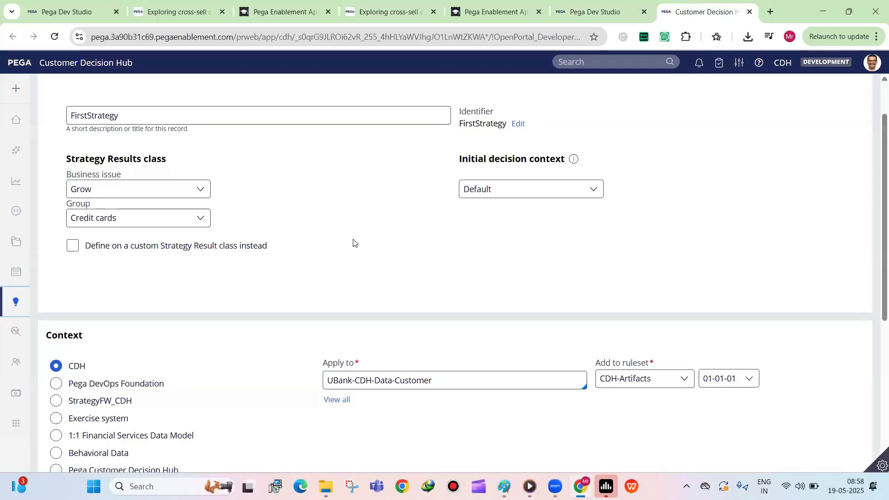
# Review the rulesets available for the strategy and select CDH-Artifacts.
pyautogui.click(619, 377)
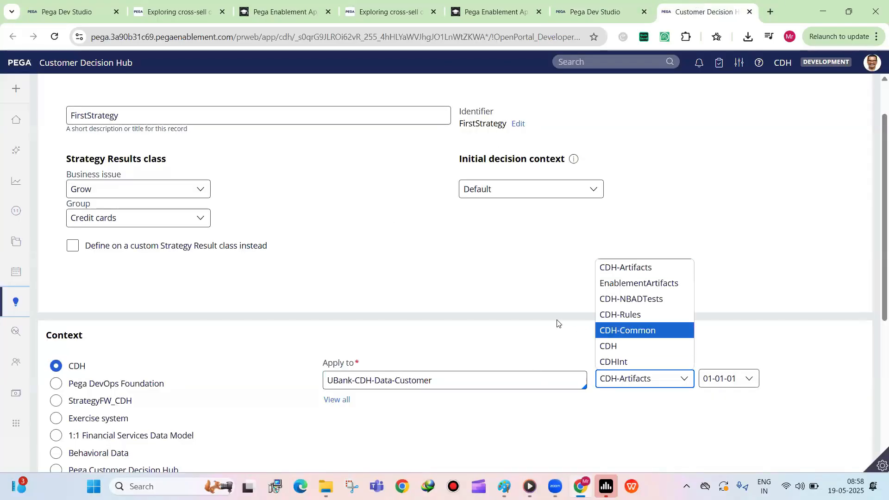
pyautogui.click(560, 281)
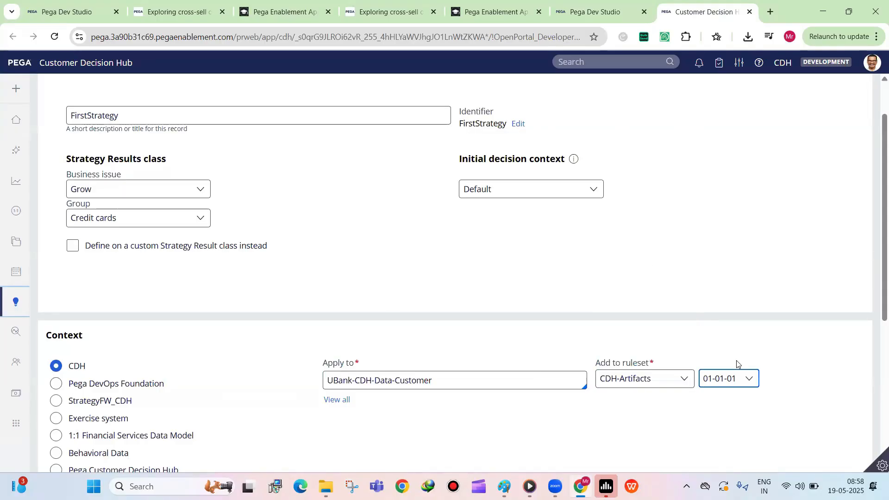
pyautogui.click(657, 376)
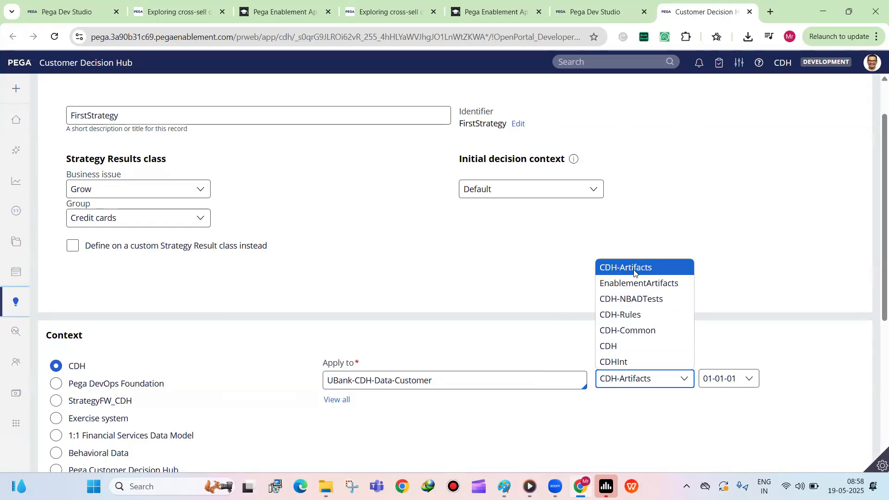
pyautogui.click(542, 294)
pyautogui.scroll(2, 332, 169)
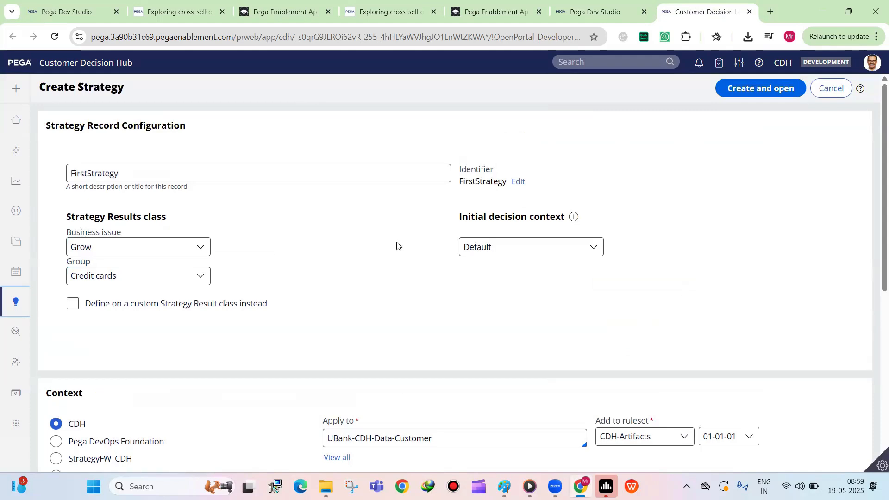
pyautogui.scroll(-1, 509, 282)
pyautogui.click(664, 387)
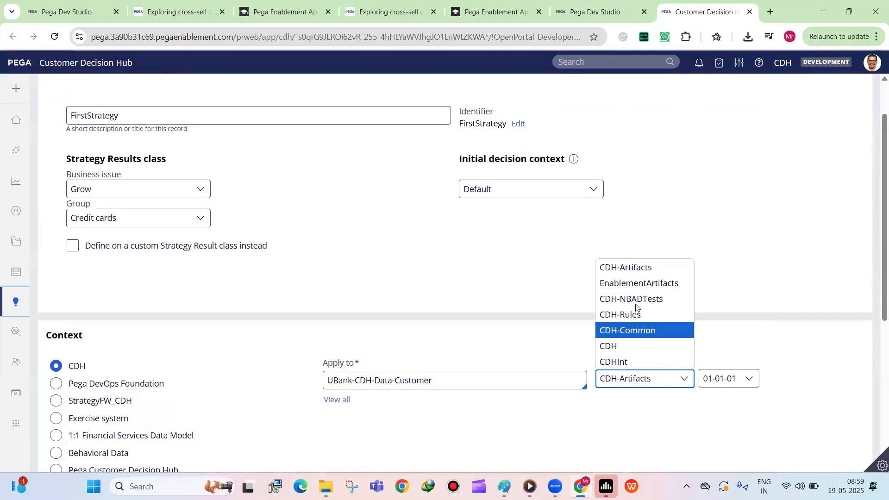
pyautogui.click(619, 273)
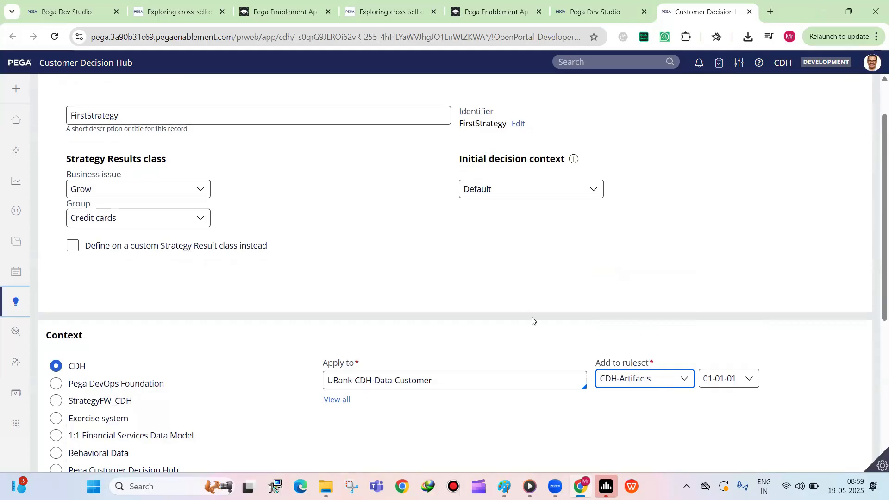
# Create and open FirstStrategy with the Grow issue, Credit cards group, UBank-CDH-Data-Customer class and CDH-Artifacts 01-01-01 ruleset.
pyautogui.scroll(1, 672, 355)
pyautogui.scroll(-3, 673, 355)
pyautogui.scroll(3, 671, 357)
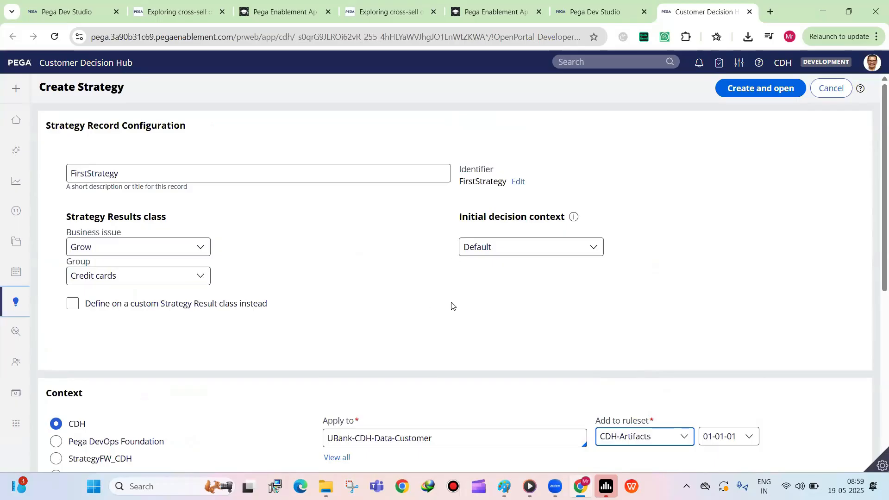
pyautogui.scroll(-3, 875, 362)
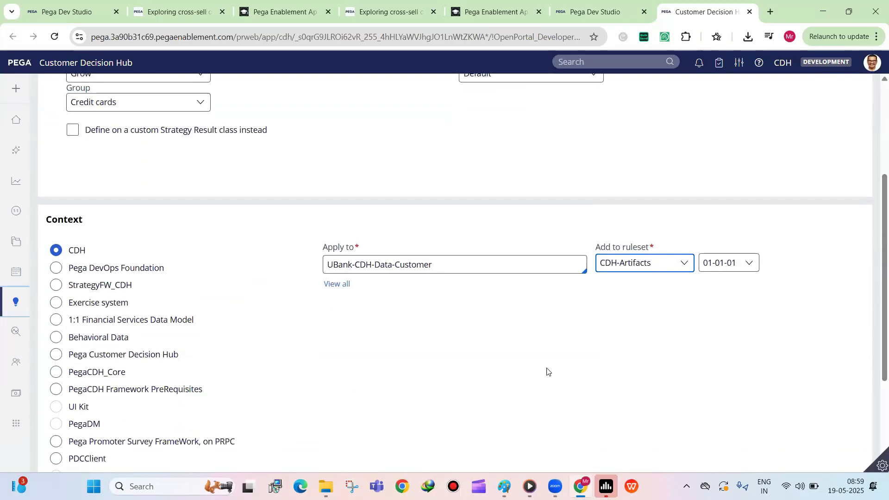
pyautogui.scroll(3, 547, 370)
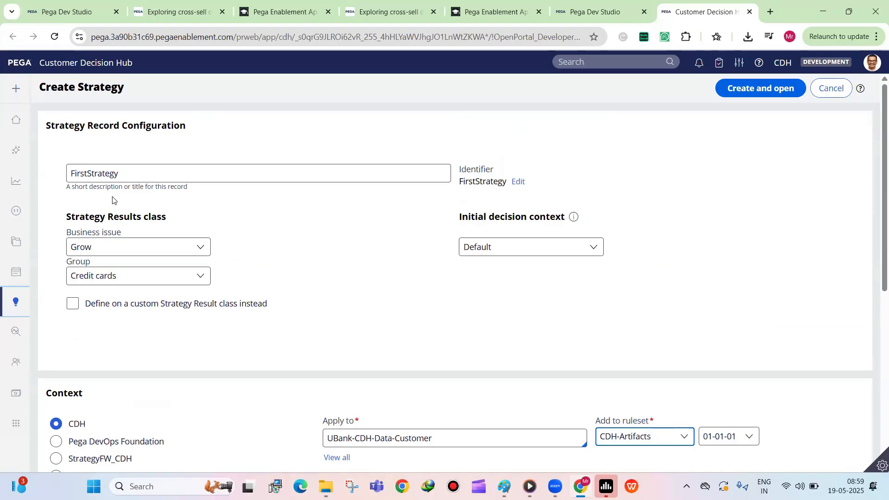
pyautogui.scroll(-1, 356, 369)
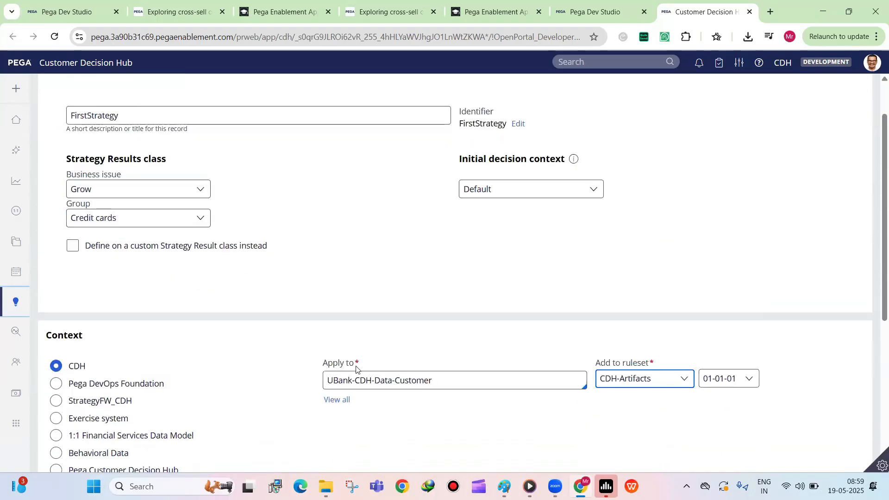
pyautogui.moveTo(353, 380); pyautogui.dragTo(480, 385)
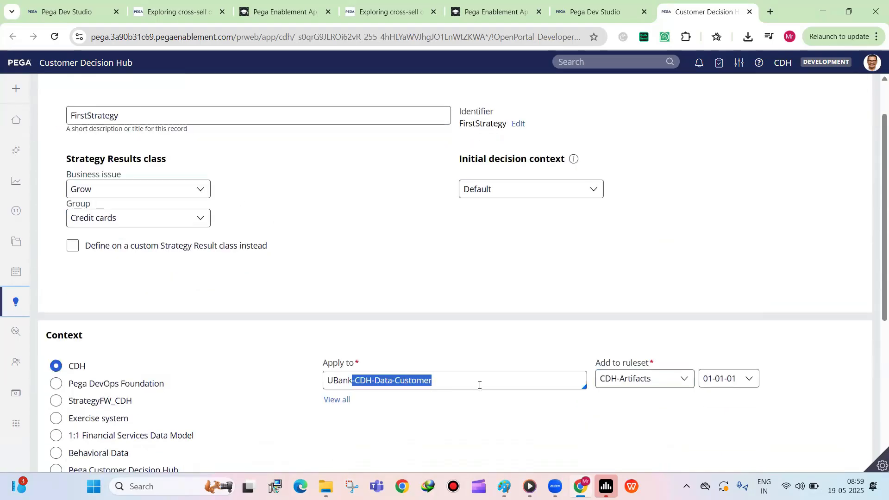
pyautogui.click(370, 310)
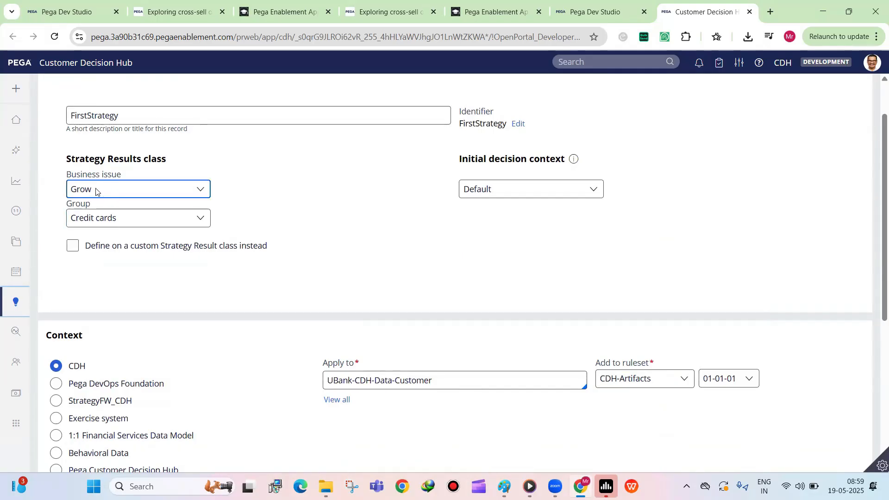
pyautogui.scroll(2, 294, 248)
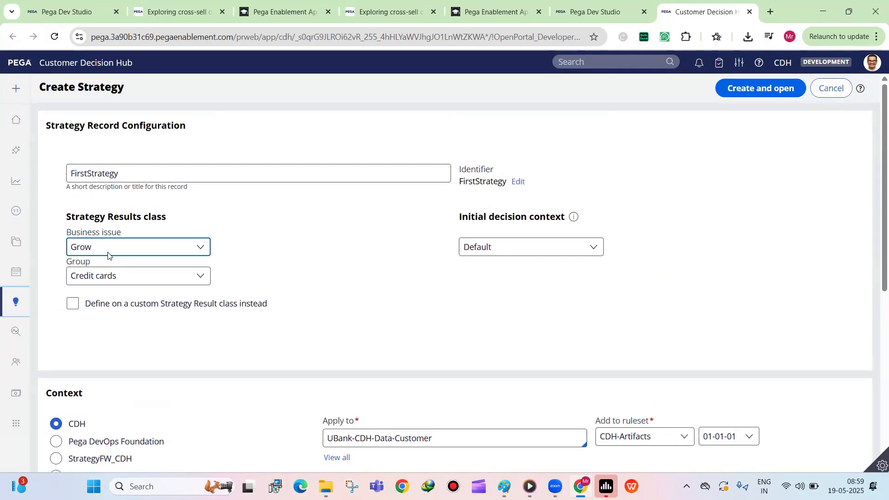
pyautogui.click(742, 90)
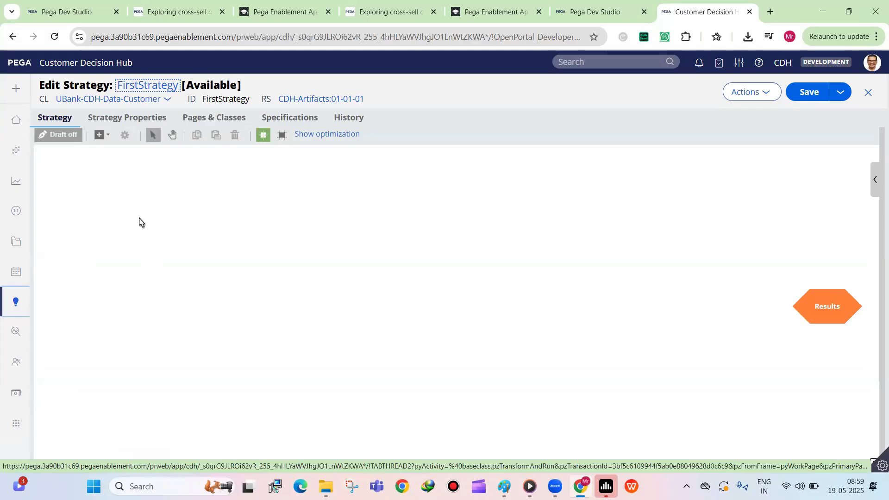
# Add a Proposition data import component to the strategy canvas and open its properties.
pyautogui.click(109, 134)
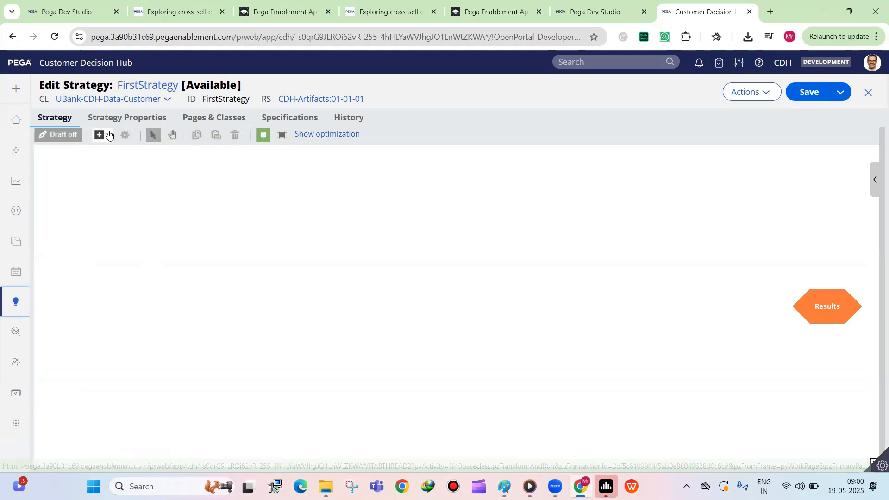
pyautogui.moveTo(102, 188)
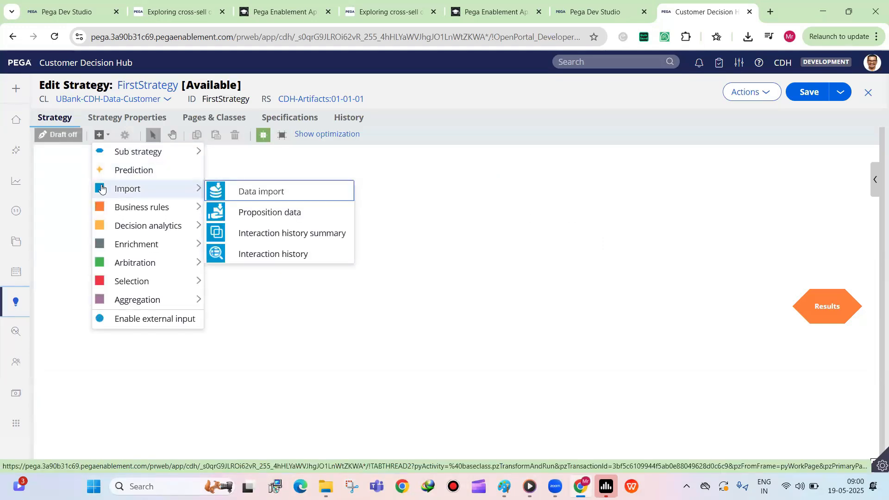
pyautogui.click(248, 212)
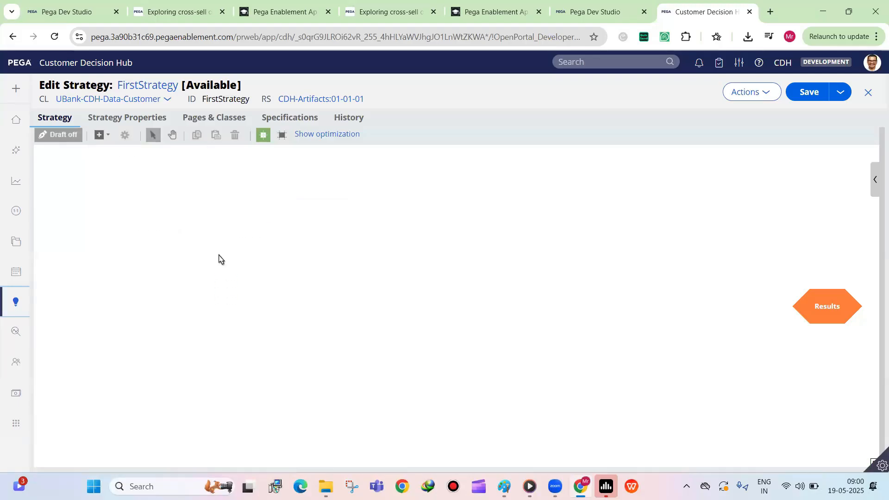
pyautogui.click(228, 279)
pyautogui.moveTo(244, 283); pyautogui.dragTo(201, 297)
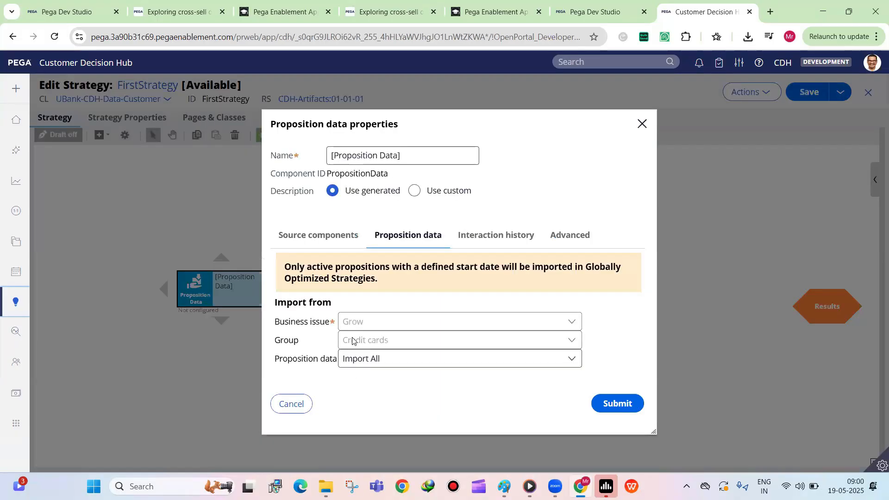
# Examine the business issue, group and proposition data import settings in the Proposition data properties, and cancel without changing them.
pyautogui.moveTo(364, 327); pyautogui.dragTo(402, 341)
pyautogui.click(340, 323)
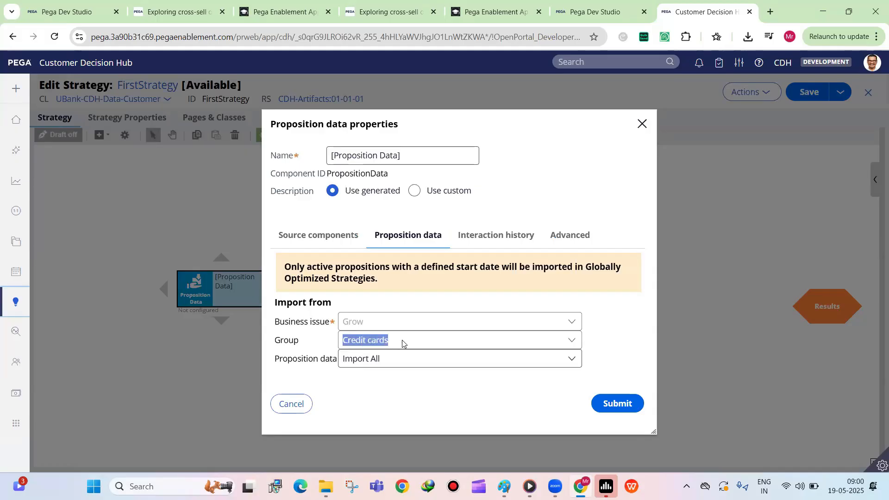
pyautogui.click(341, 325)
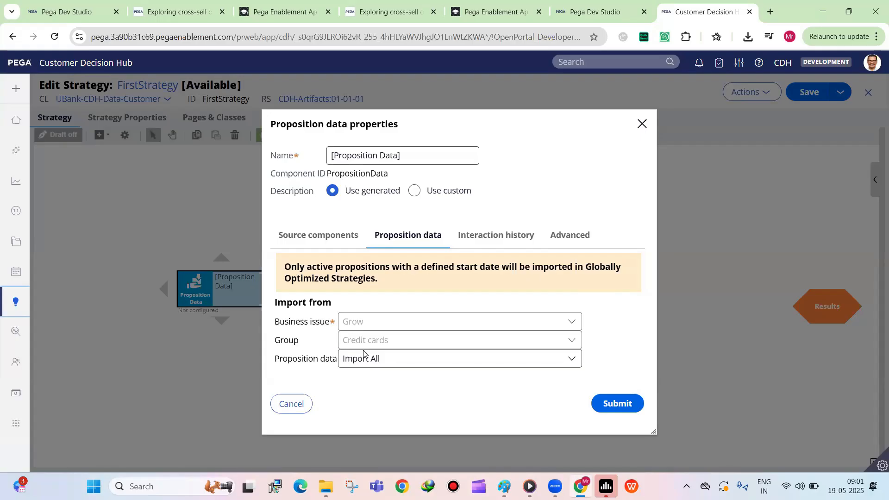
pyautogui.click(303, 404)
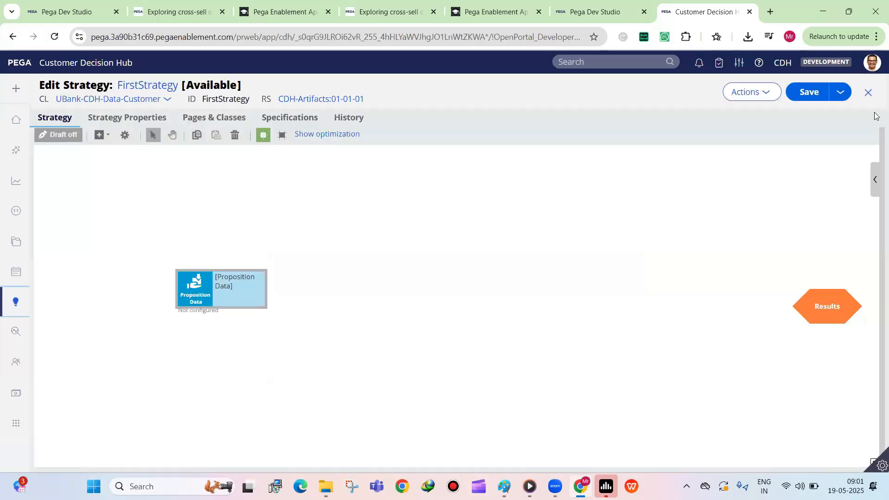
# Close FirstStrategy, discarding the unsaved changes, and start creating another strategy with a new canvas.
pyautogui.click(866, 91)
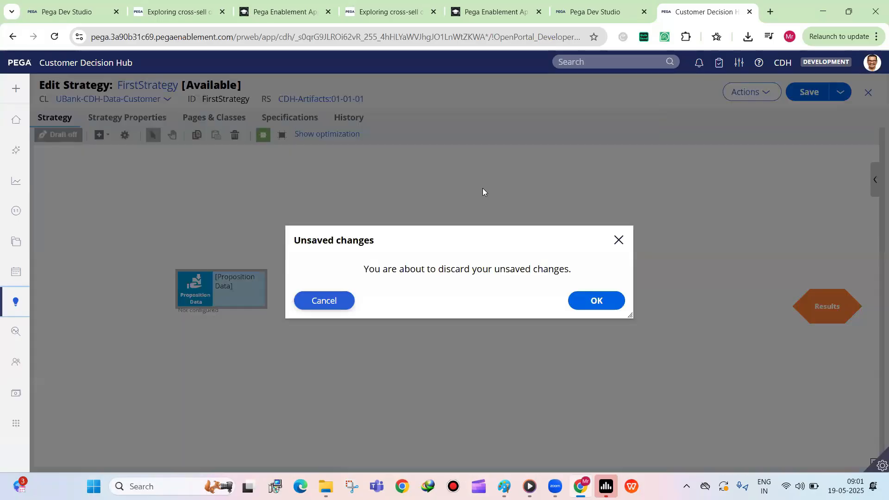
pyautogui.click(589, 303)
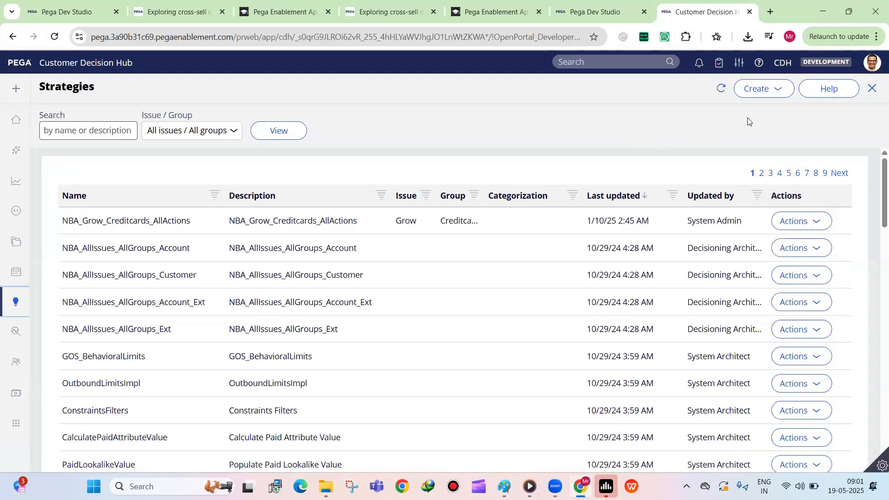
pyautogui.click(753, 92)
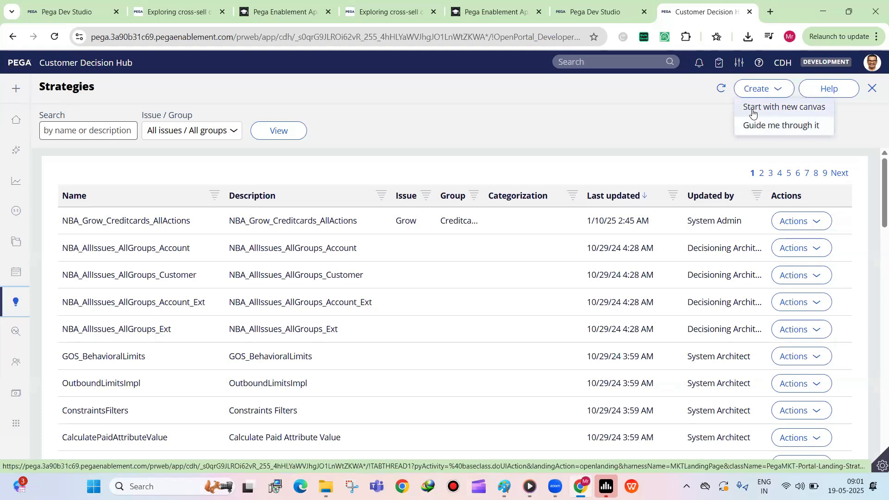
pyautogui.click(753, 107)
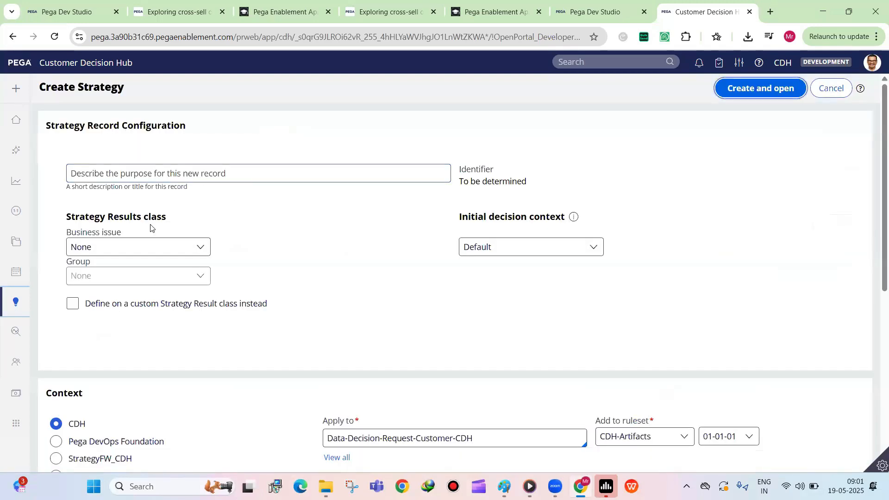
# Set the new strategy's business issue to Grow and its group to Credit cards.
pyautogui.click(149, 242)
pyautogui.click(115, 311)
pyautogui.click(124, 276)
pyautogui.click(97, 309)
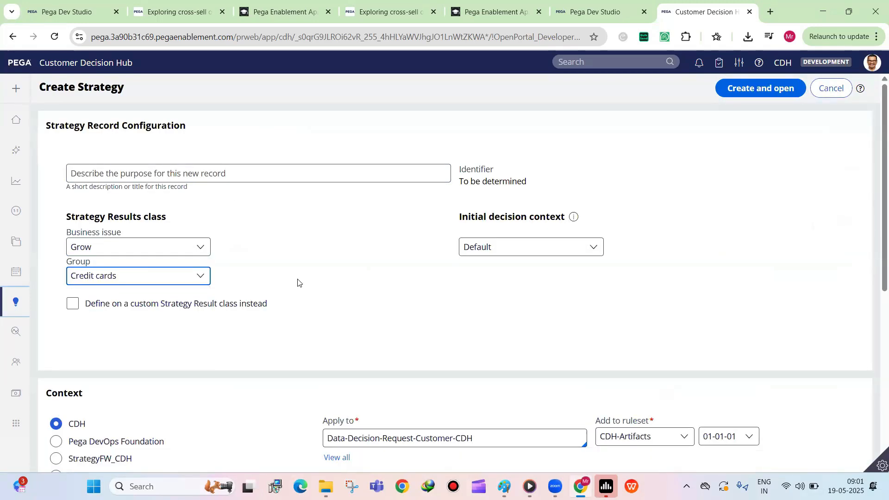
# Check the available business issues for the strategy results class and reset the business issue to None.
pyautogui.click(86, 248)
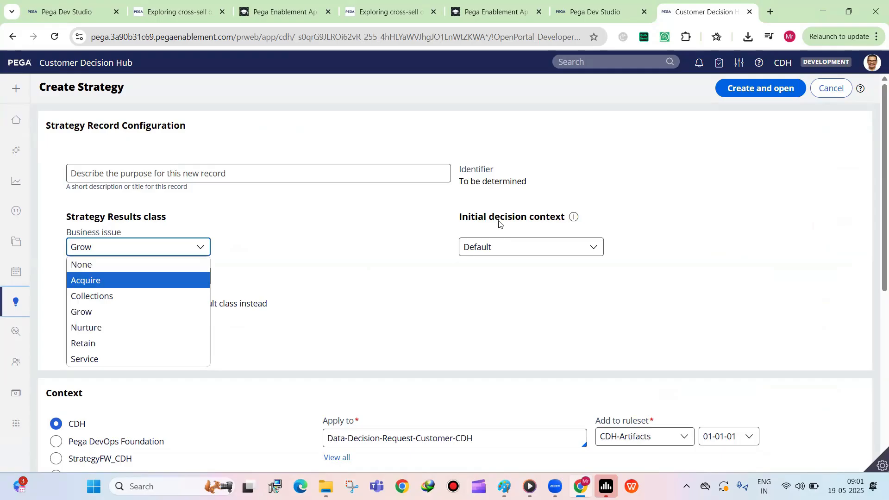
pyautogui.click(427, 220)
pyautogui.click(157, 253)
pyautogui.click(141, 264)
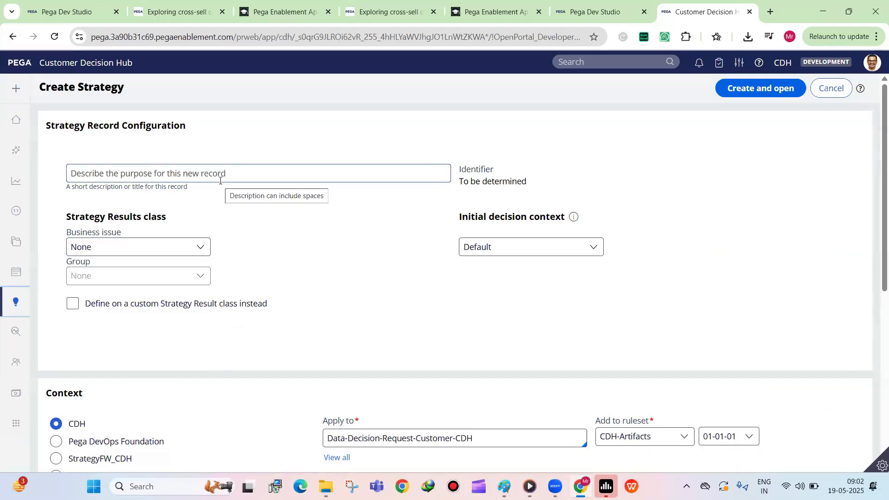
# Set the strategy's business issue to Grow, leaving the group unselected.
pyautogui.click(159, 246)
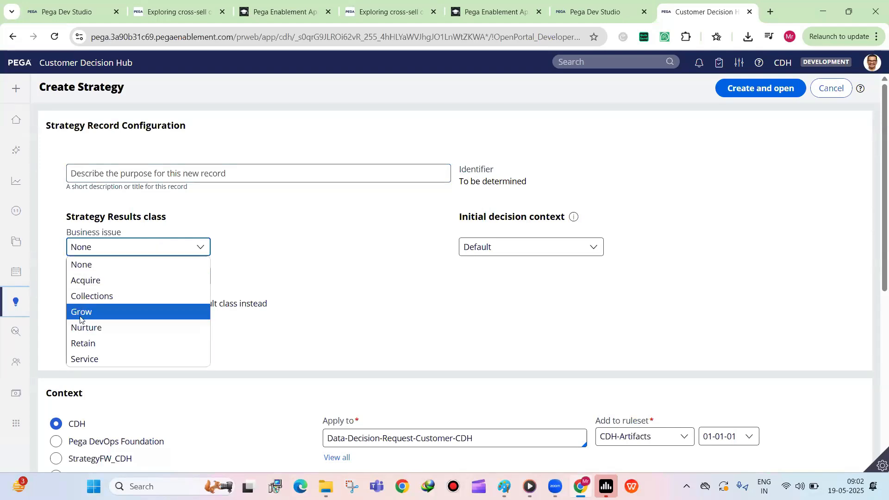
pyautogui.click(258, 268)
pyautogui.click(131, 246)
pyautogui.click(92, 307)
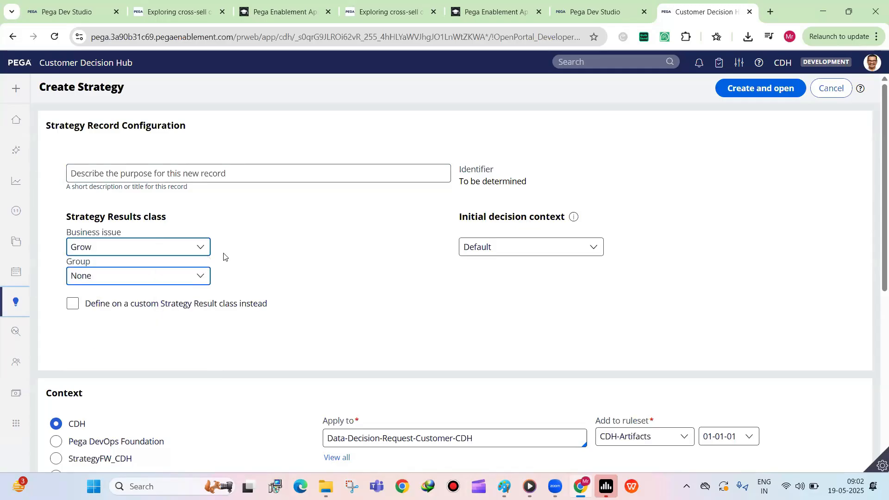
# Review the groups available under the Grow issue, and set the business issue back to None.
pyautogui.click(164, 276)
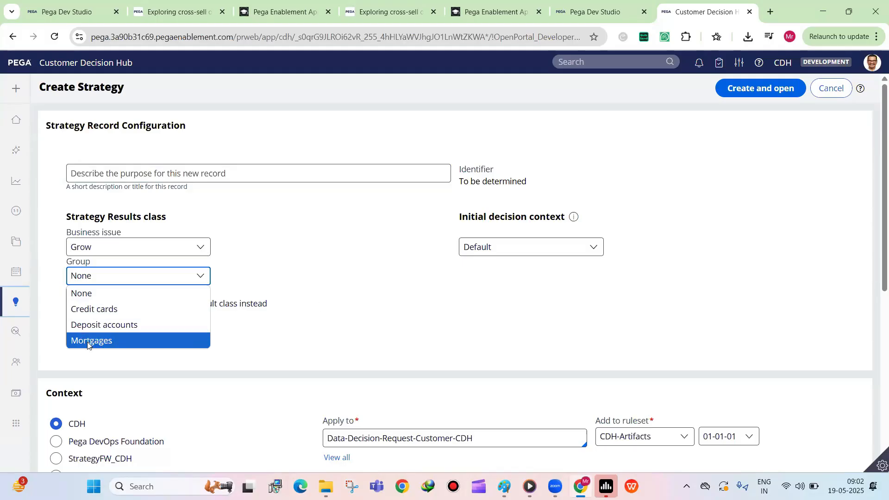
pyautogui.click(374, 256)
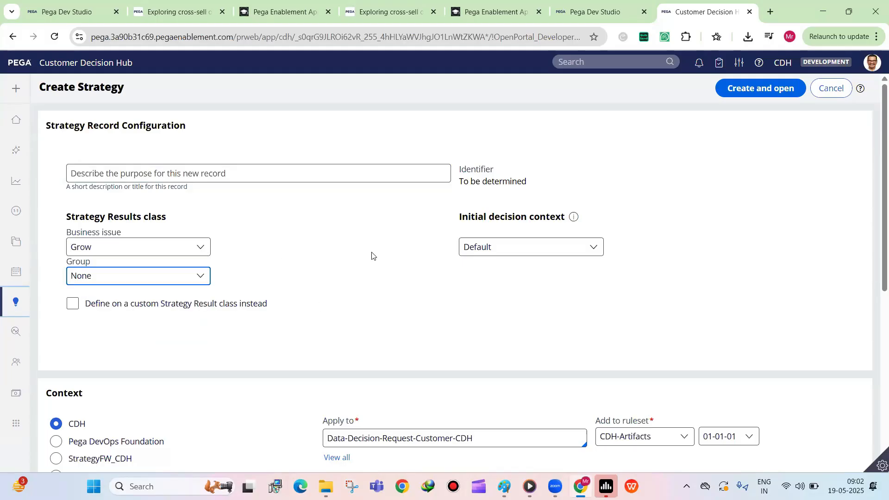
pyautogui.click(156, 278)
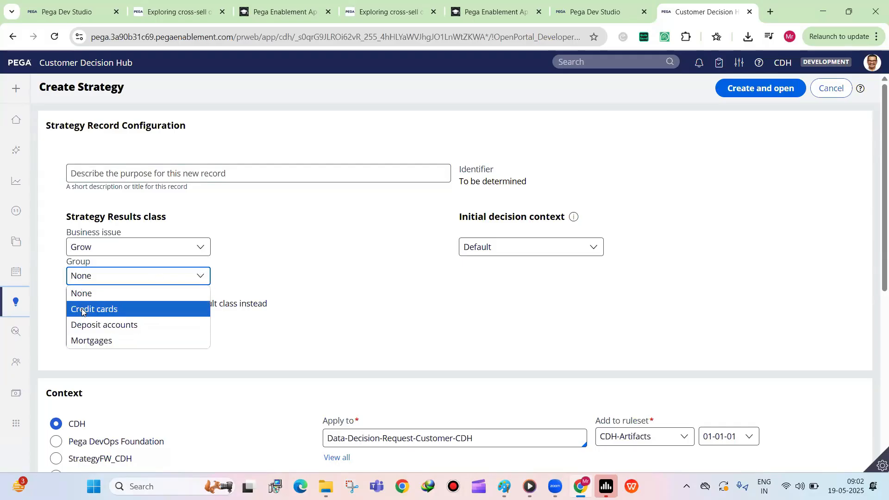
pyautogui.click(190, 249)
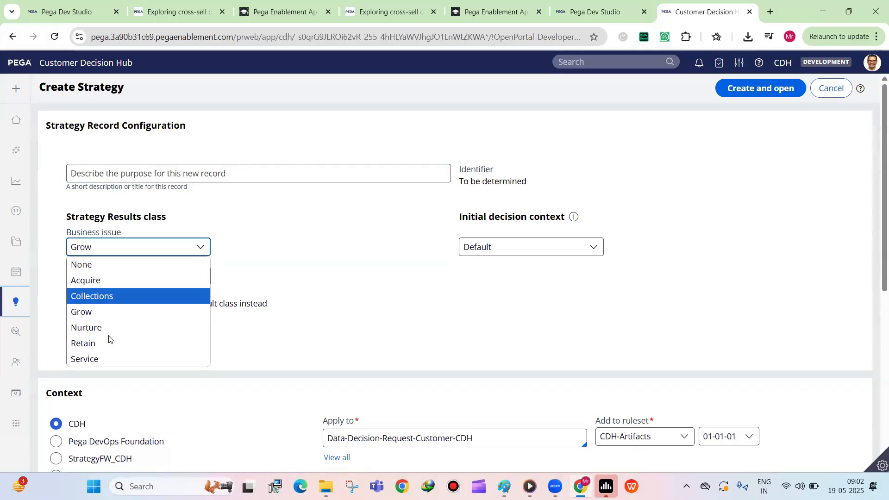
pyautogui.click(87, 267)
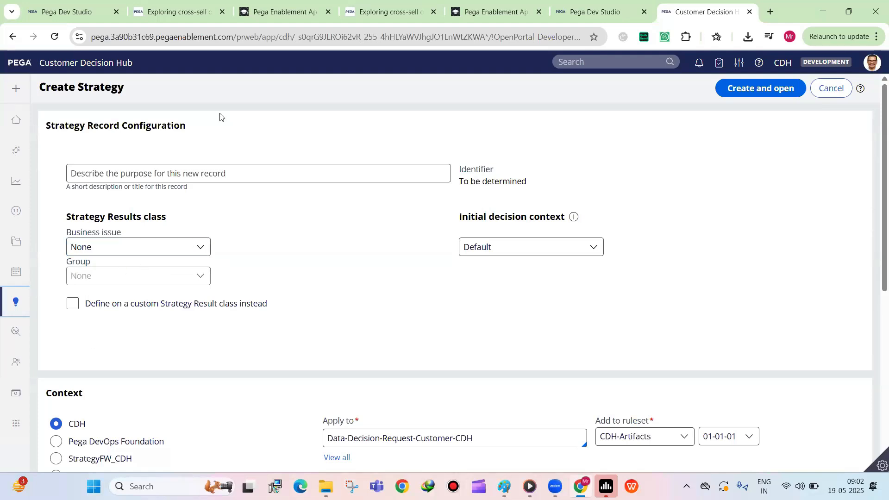
# Create the strategy FirstStrategy applying to UBank-CDH-Data-Customer, with its business issue left at None, and open it.
pyautogui.click(217, 164)
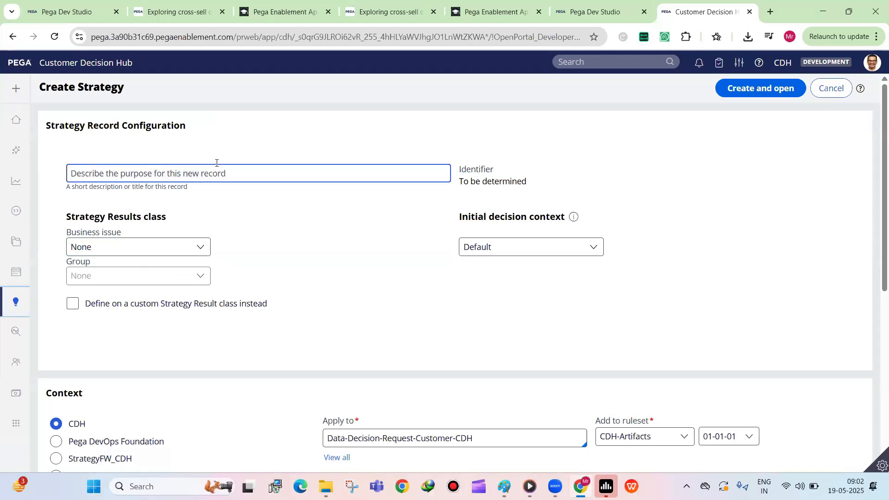
pyautogui.write('FirstStrategy')
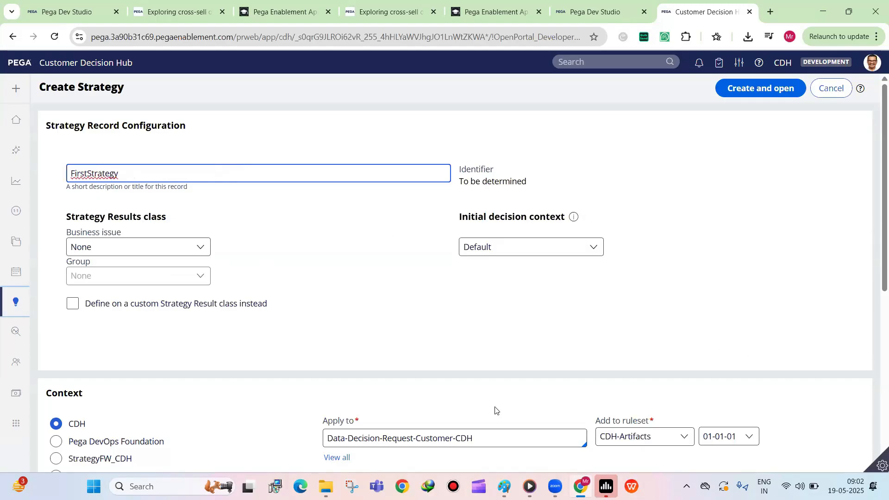
pyautogui.click(484, 432)
pyautogui.press('BackSpace')
pyautogui.write('U')
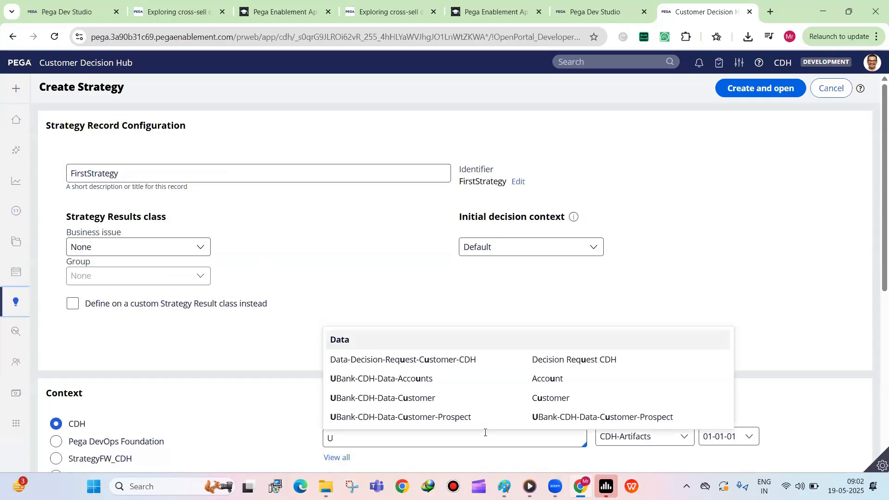
pyautogui.click(461, 392)
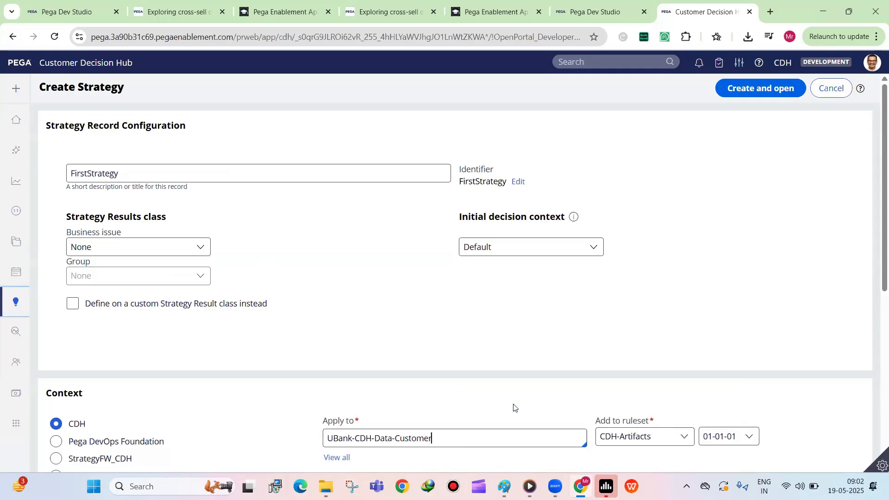
pyautogui.click(790, 89)
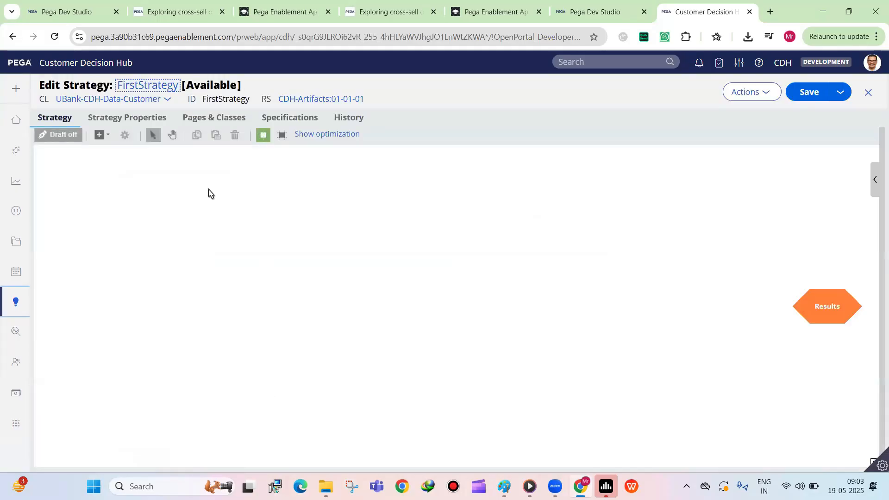
# Add a Proposition data import component to the FirstStrategy canvas.
pyautogui.click(100, 135)
pyautogui.moveTo(122, 190)
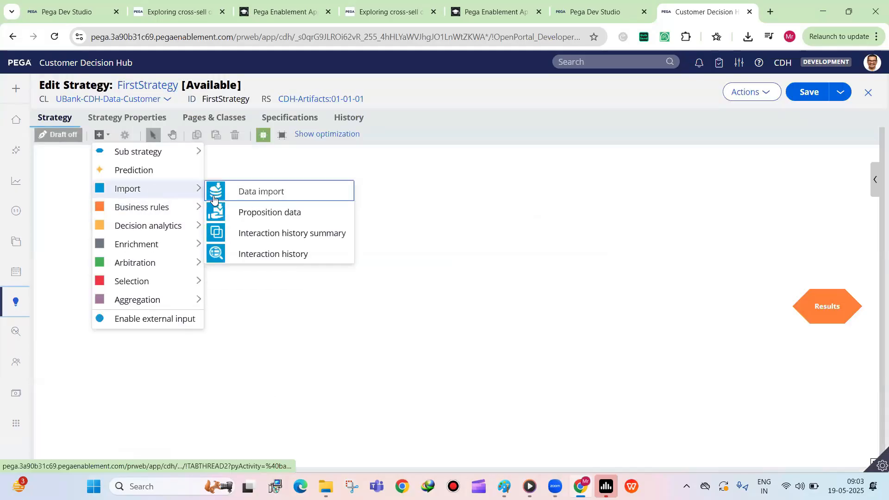
pyautogui.click(215, 210)
pyautogui.click(277, 261)
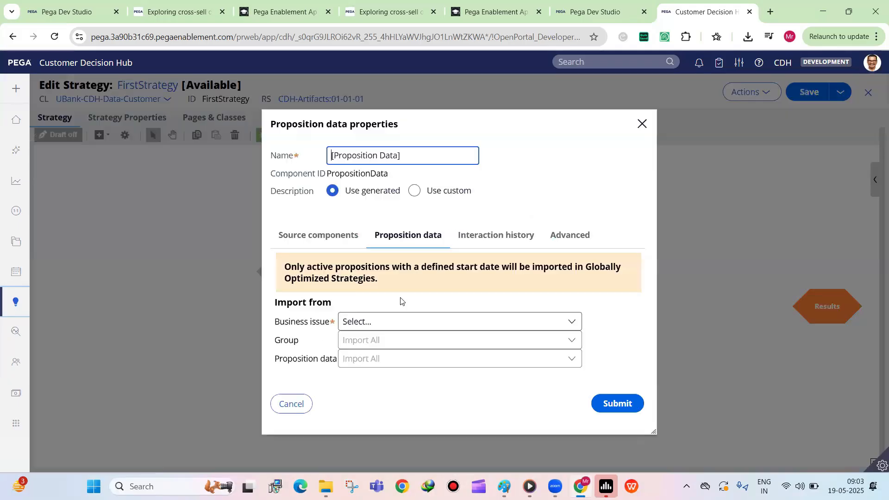
pyautogui.click(389, 322)
pyautogui.click(401, 386)
pyautogui.click(375, 345)
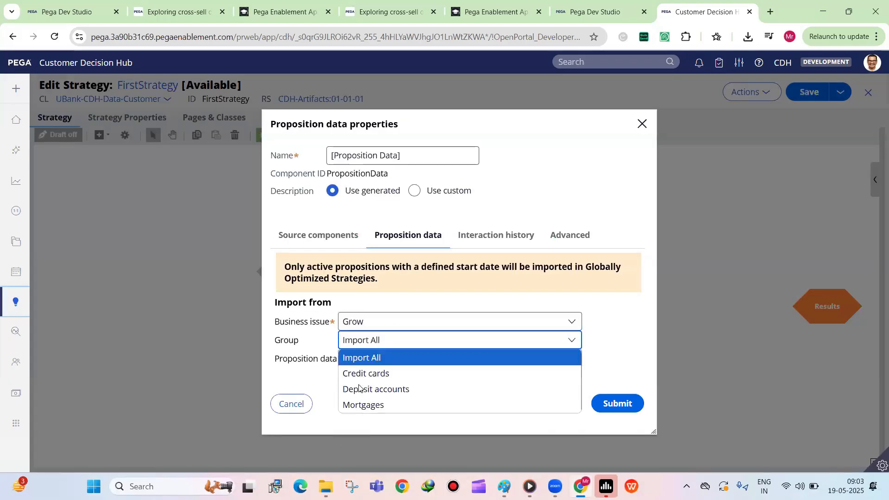
pyautogui.click(362, 373)
pyautogui.click(363, 359)
pyautogui.click(364, 359)
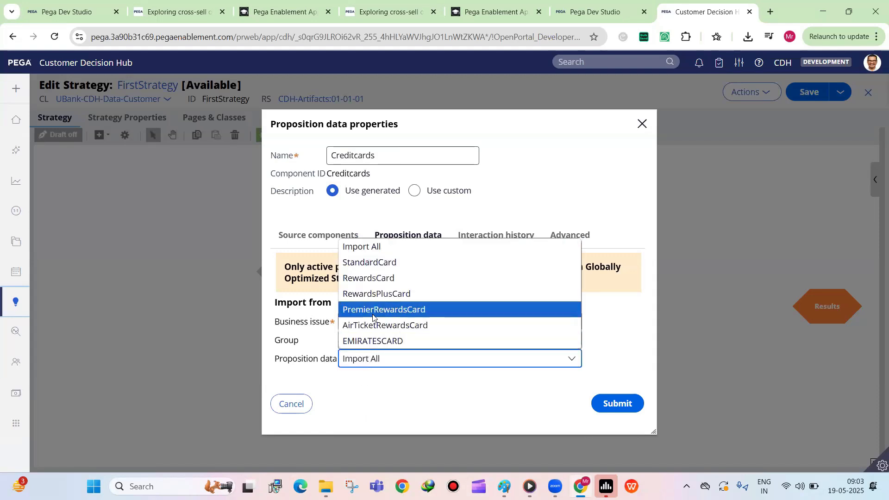
pyautogui.click(373, 309)
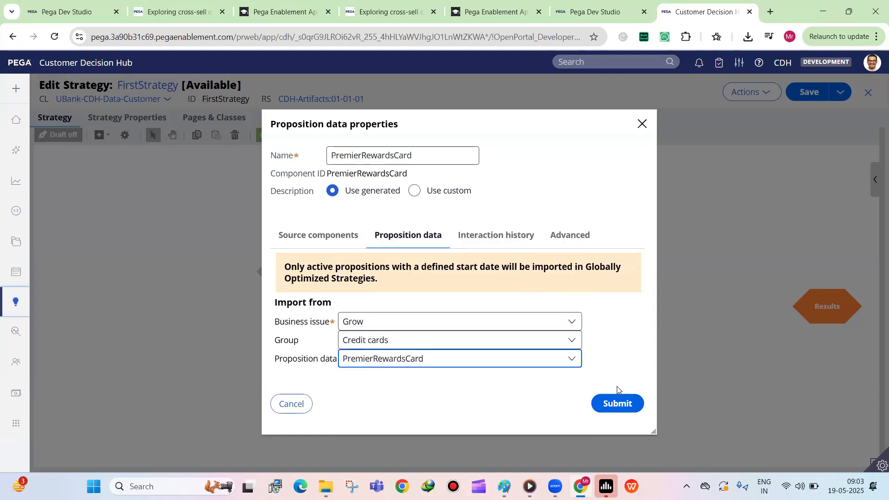
pyautogui.click(348, 329)
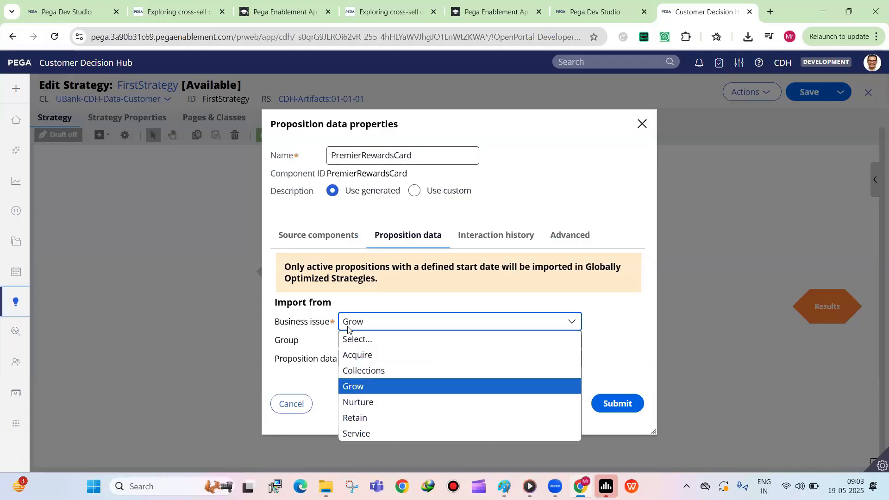
pyautogui.click(292, 404)
# Set the Proposition data component's business issue to Grow and review the groups it can import from.
pyautogui.doubleClick(301, 256)
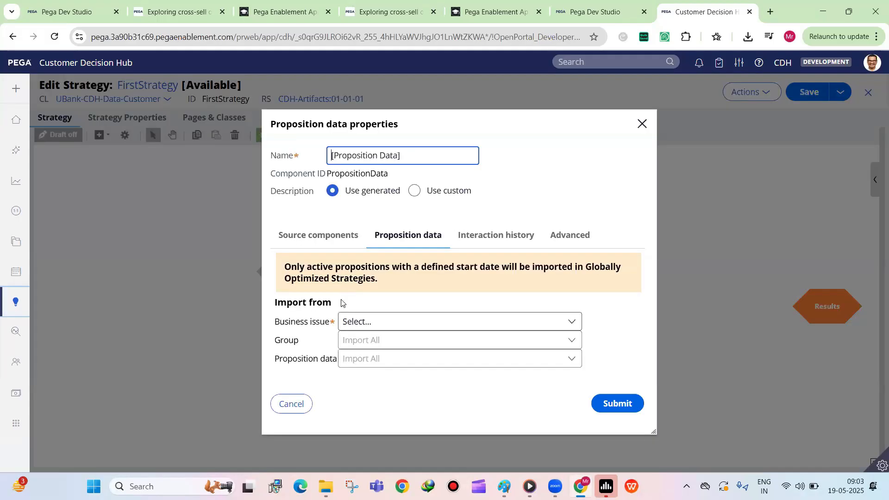
pyautogui.click(357, 321)
pyautogui.click(356, 402)
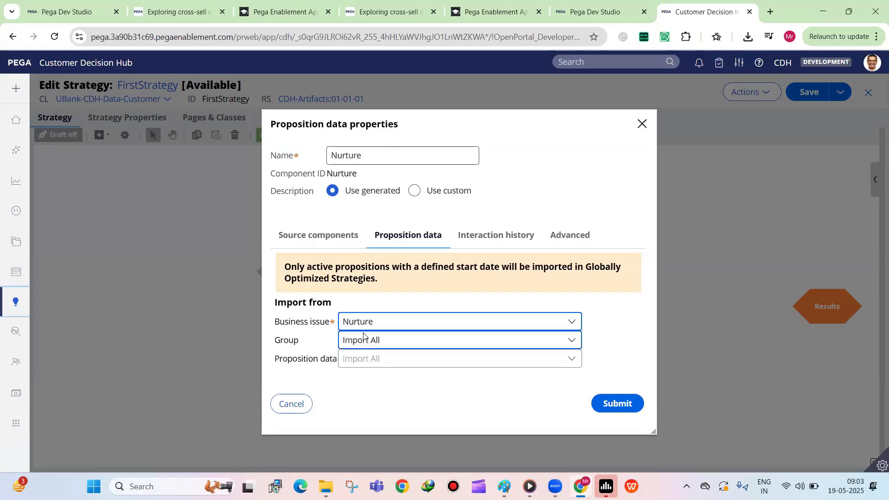
pyautogui.click(365, 327)
pyautogui.click(354, 387)
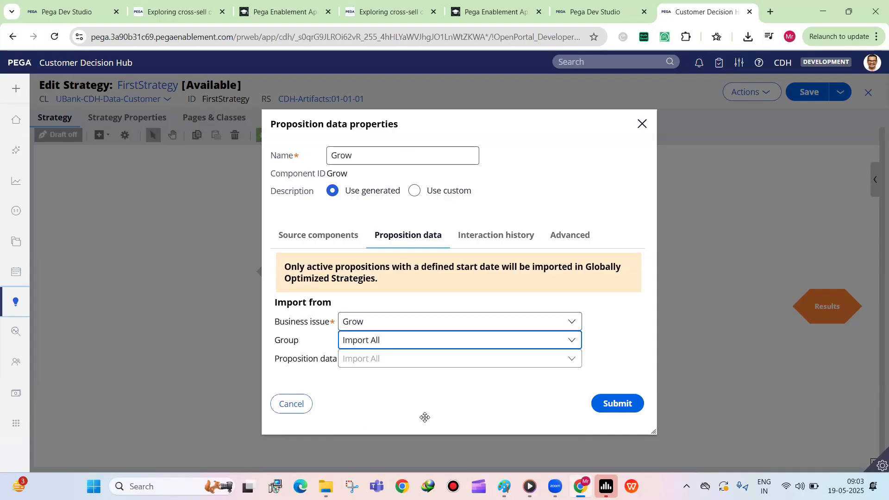
pyautogui.click(368, 345)
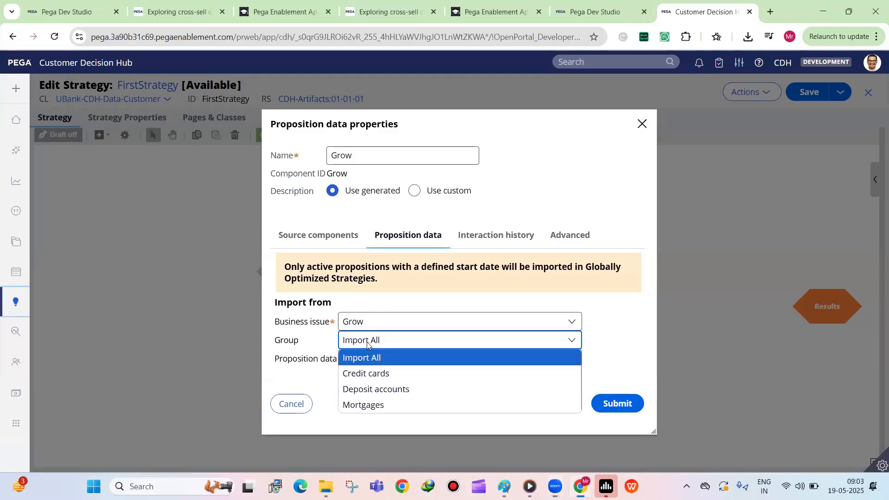
pyautogui.click(278, 349)
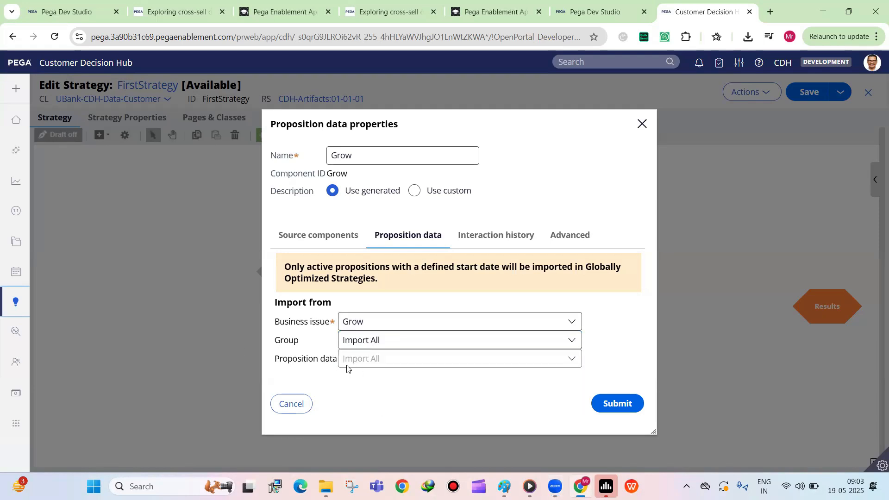
# Import the StandardCard proposition from the Credit cards group and submit the component's properties.
pyautogui.click(361, 345)
pyautogui.click(368, 372)
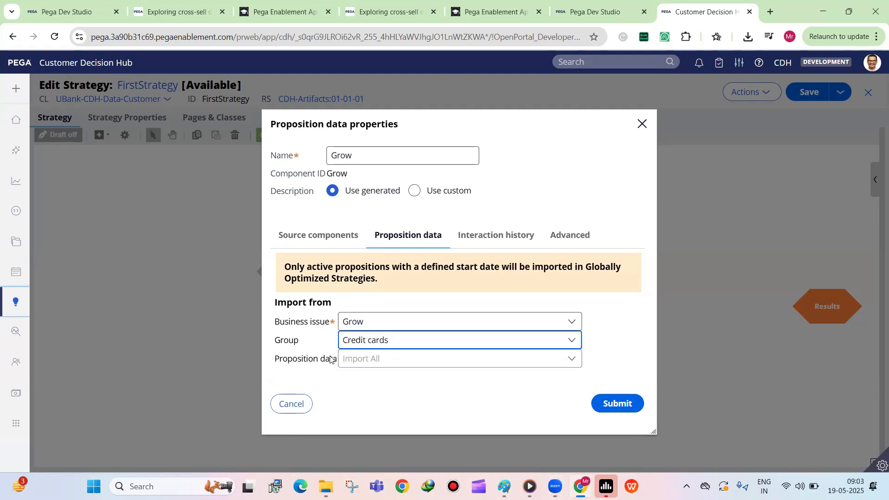
pyautogui.click(380, 362)
pyautogui.click(381, 260)
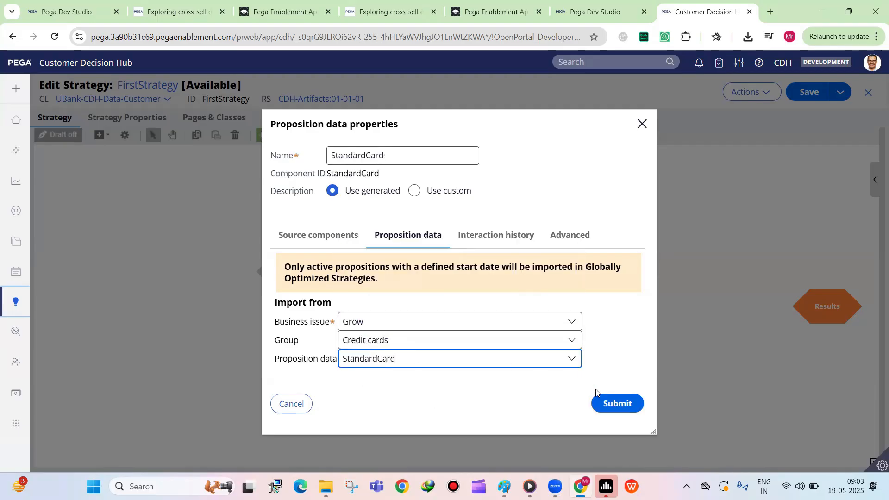
pyautogui.click(612, 403)
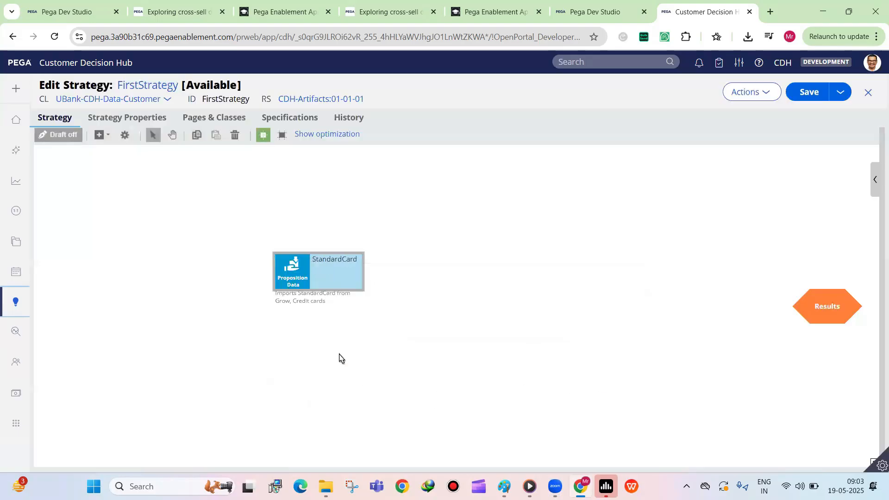
# Align the StandardCard component and the Results shape on one level, spaced widely apart on the canvas.
pyautogui.moveTo(294, 276); pyautogui.dragTo(237, 281)
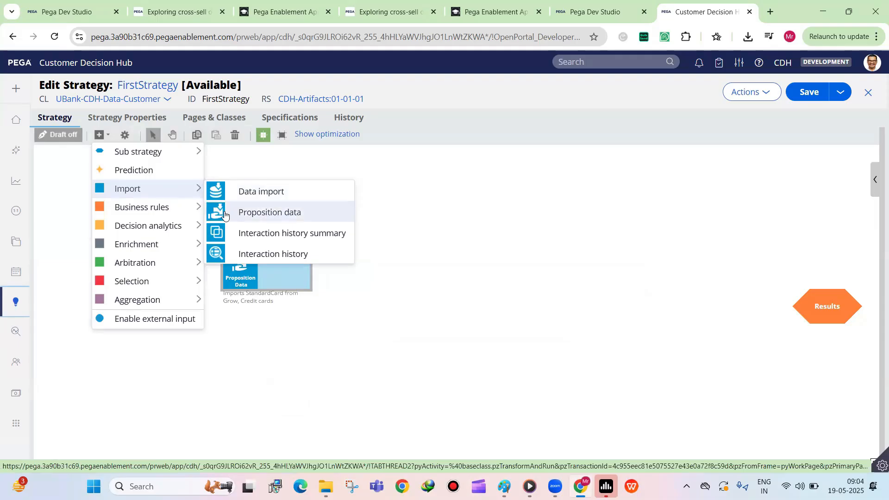
pyautogui.click(224, 214)
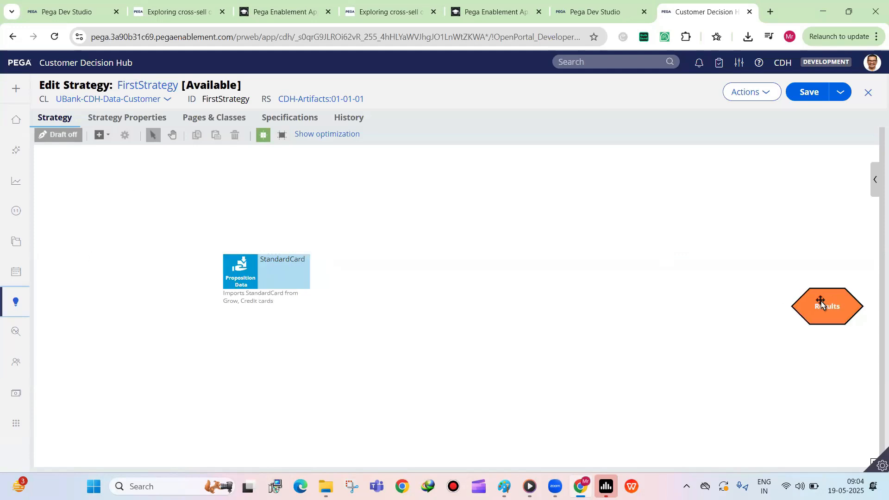
pyautogui.moveTo(820, 302); pyautogui.dragTo(758, 271)
pyautogui.moveTo(275, 260); pyautogui.dragTo(230, 260)
pyautogui.moveTo(754, 272); pyautogui.dragTo(776, 272)
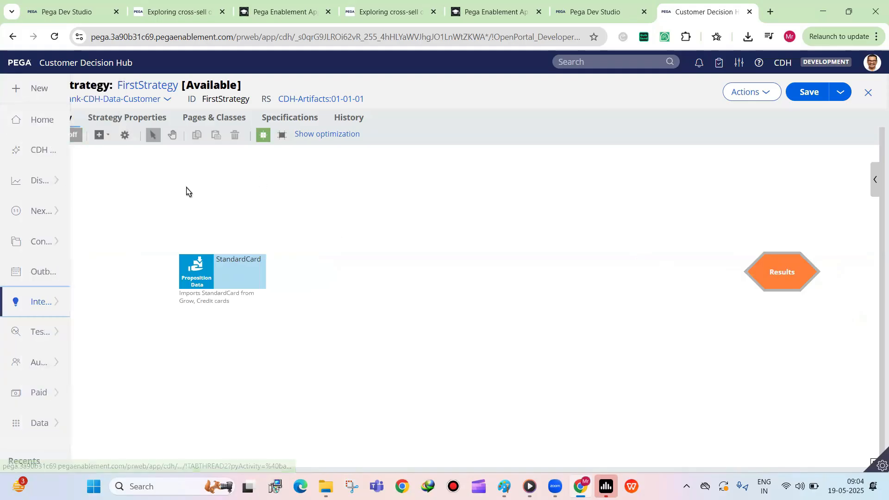
# Add a second Proposition data import component to the strategy canvas.
pyautogui.click(107, 135)
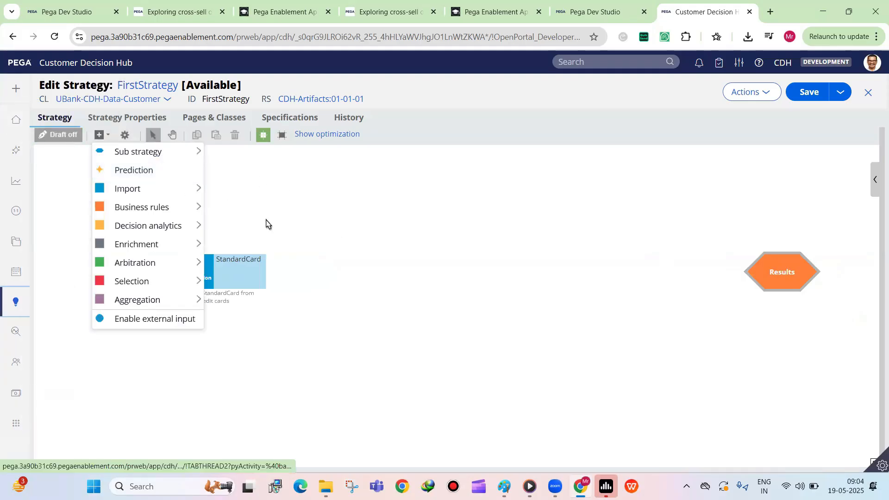
pyautogui.click(398, 280)
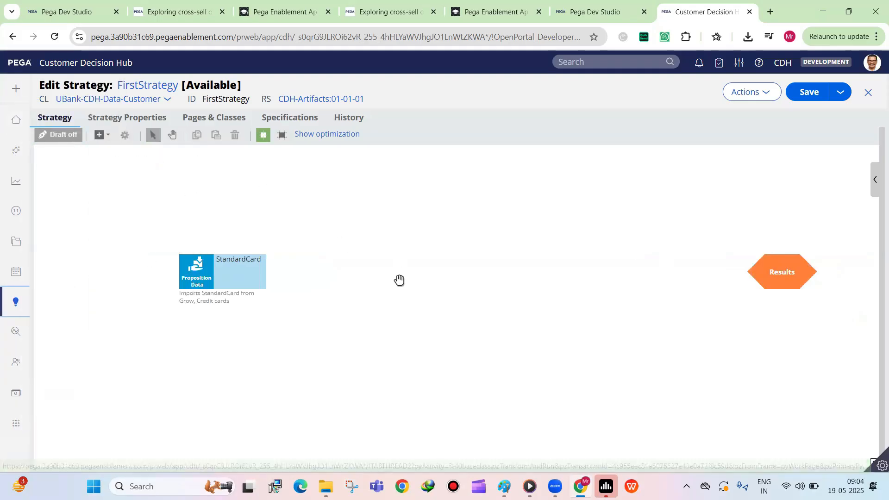
pyautogui.rightClick(398, 280)
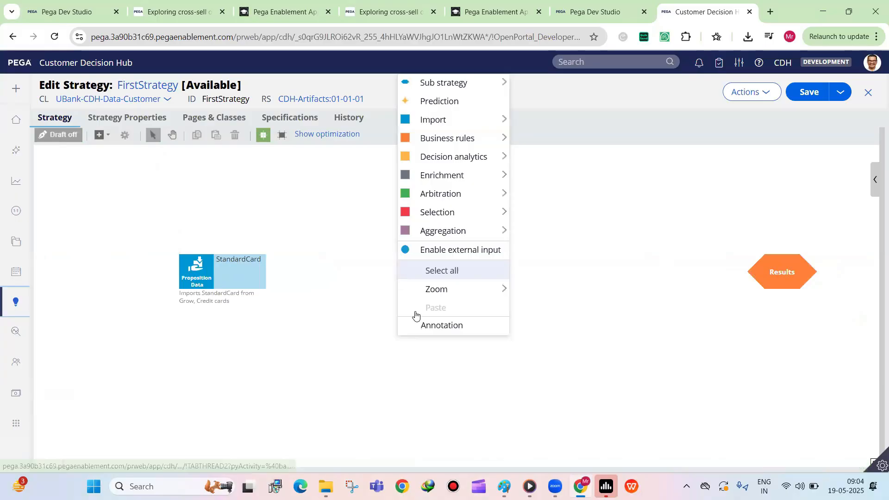
pyautogui.click(351, 434)
pyautogui.rightClick(351, 435)
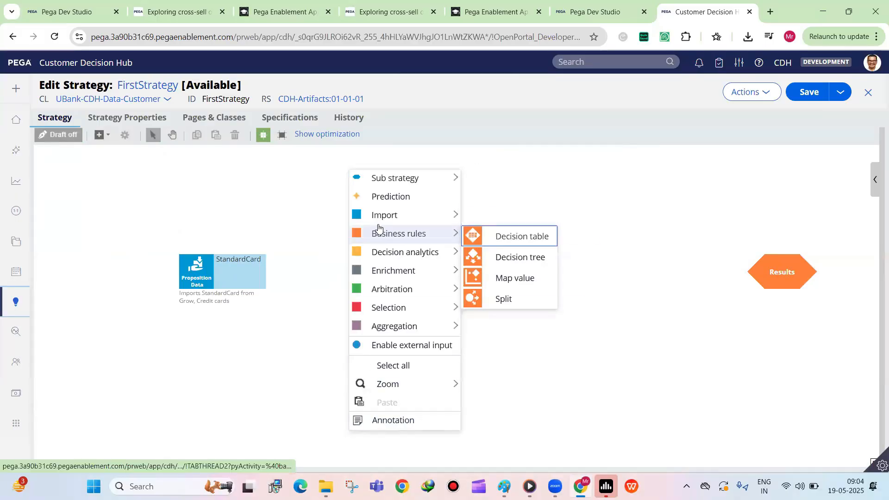
pyautogui.moveTo(379, 224)
pyautogui.click(523, 240)
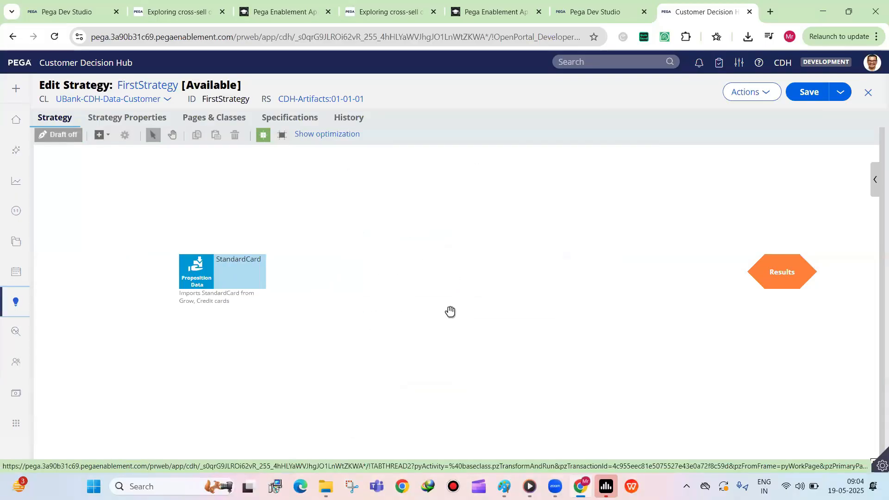
# Move the StandardCard component up and place the unconfigured Proposition data component below it.
pyautogui.moveTo(197, 263); pyautogui.dragTo(201, 228)
pyautogui.moveTo(283, 377); pyautogui.dragTo(214, 357)
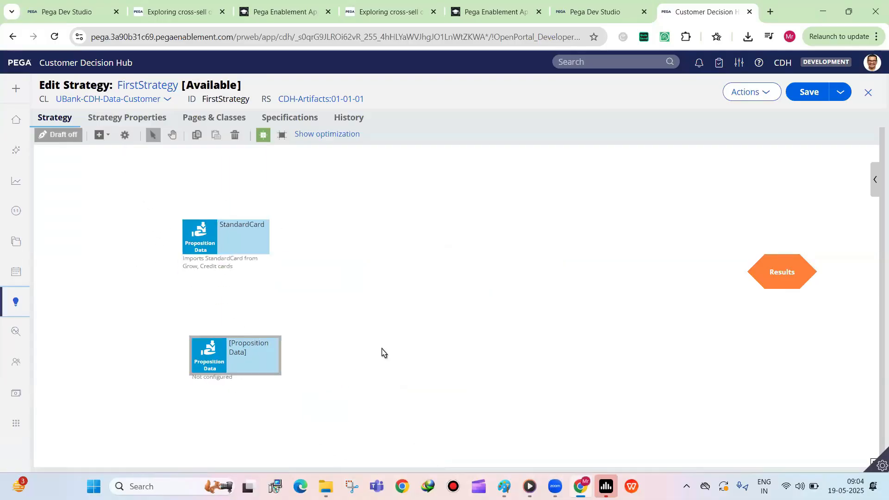
pyautogui.moveTo(206, 356); pyautogui.dragTo(187, 352)
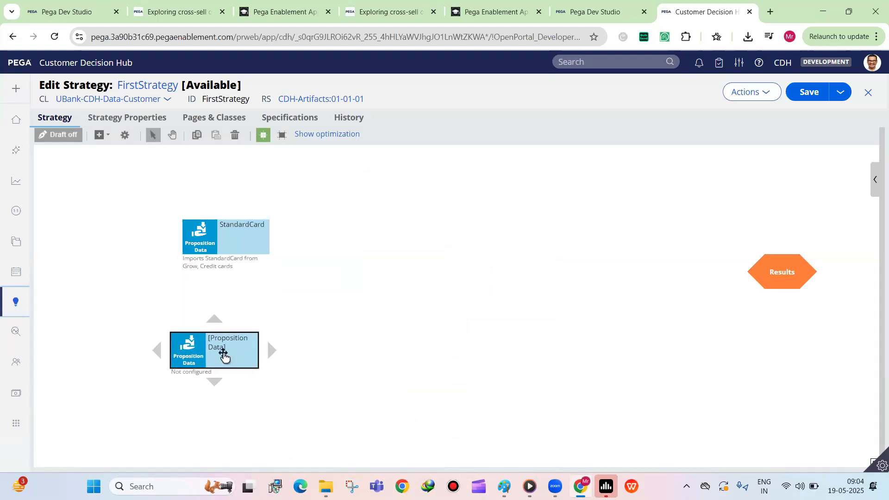
pyautogui.click(230, 224)
# Configure the second Proposition data component to import all propositions from the Grow issue and Credit cards group, and submit its properties.
pyautogui.click(194, 342)
pyautogui.doubleClick(195, 343)
pyautogui.click(368, 321)
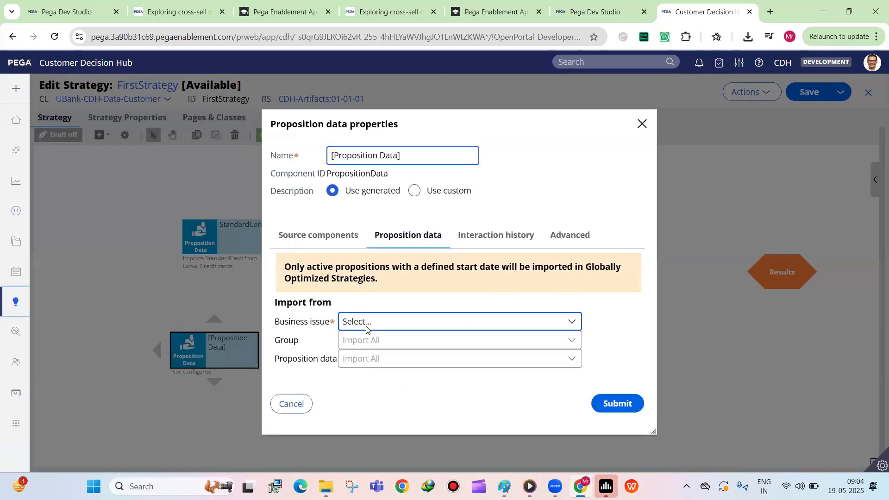
pyautogui.click(364, 385)
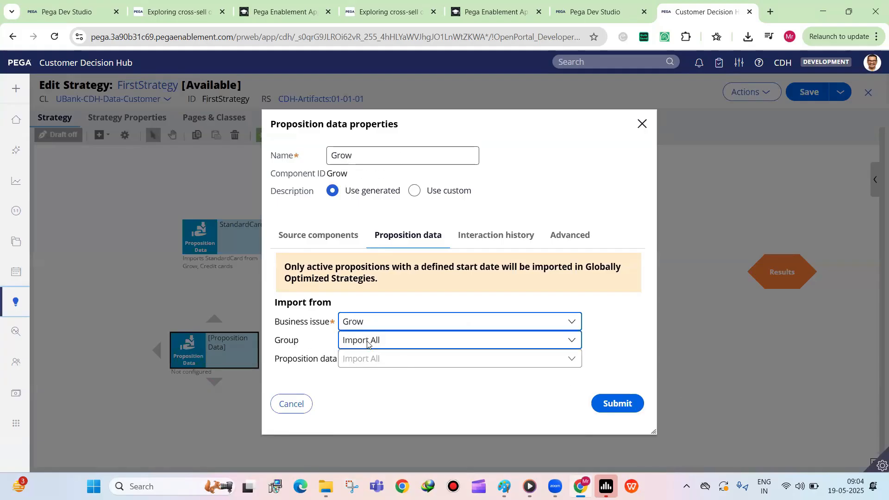
pyautogui.moveTo(295, 346); pyautogui.dragTo(268, 341)
pyautogui.click(304, 345)
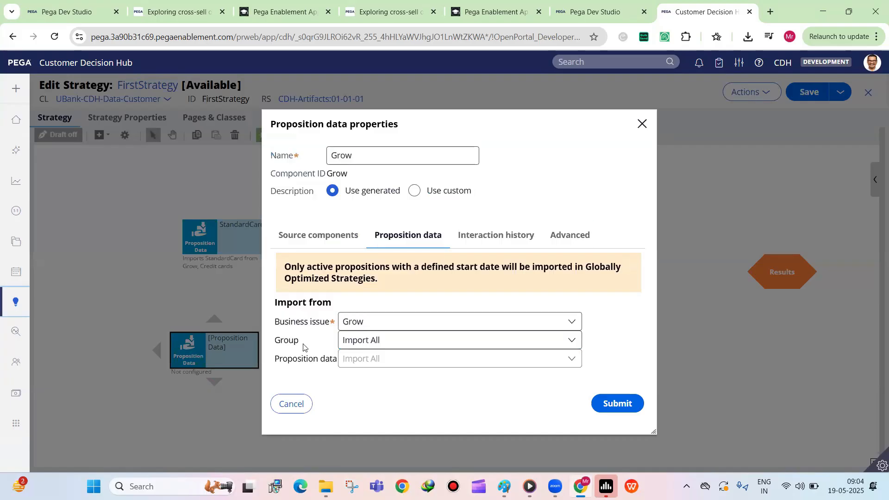
pyautogui.click(351, 345)
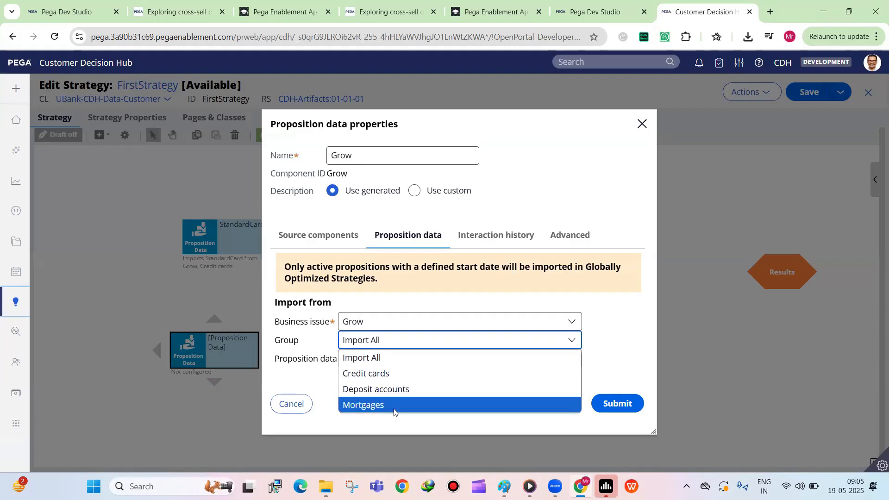
pyautogui.click(377, 375)
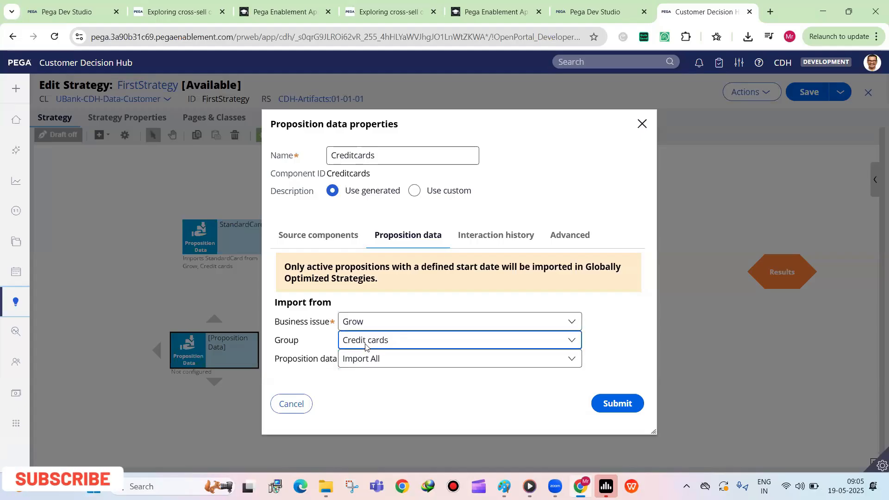
pyautogui.click(362, 358)
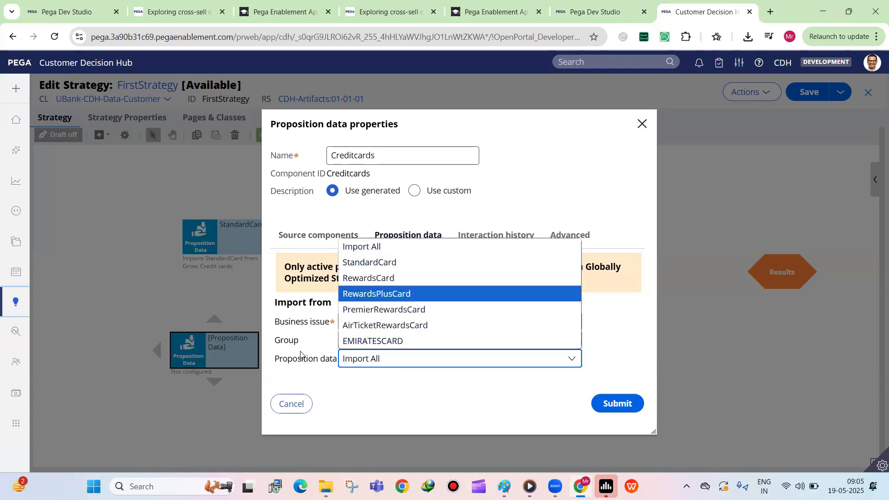
pyautogui.click(612, 403)
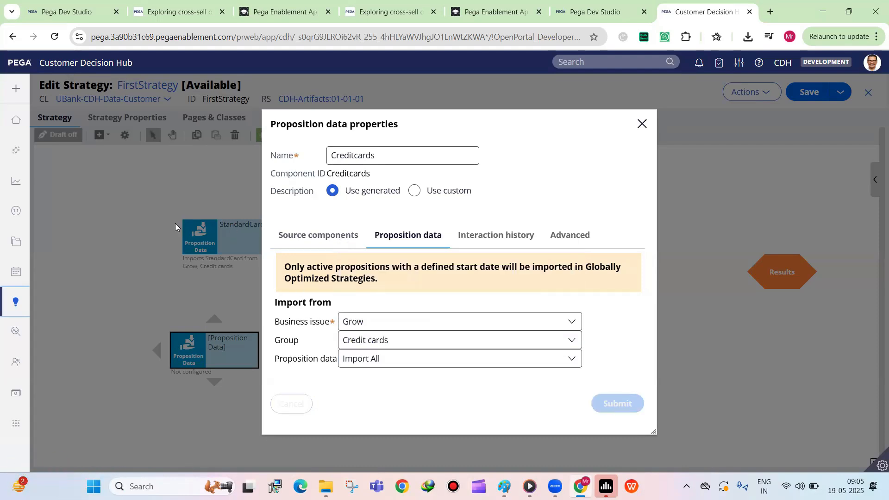
pyautogui.rightClick(217, 247)
pyautogui.click(218, 247)
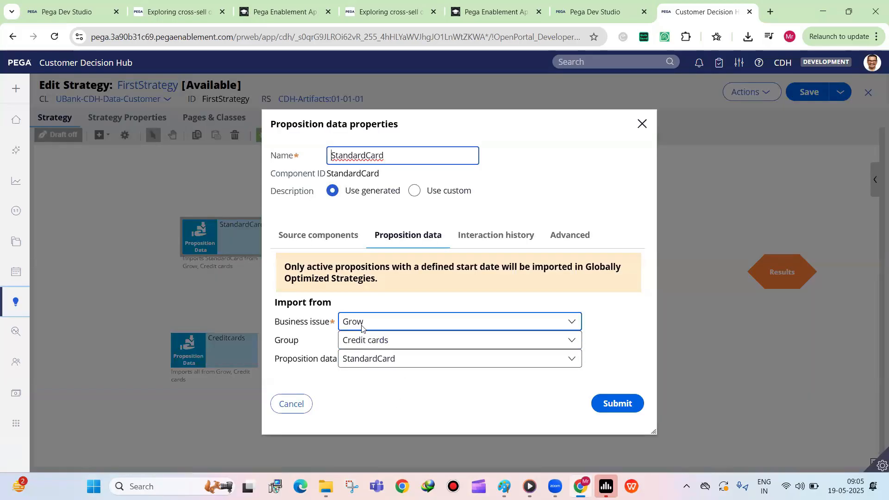
pyautogui.click(362, 324)
pyautogui.click(290, 407)
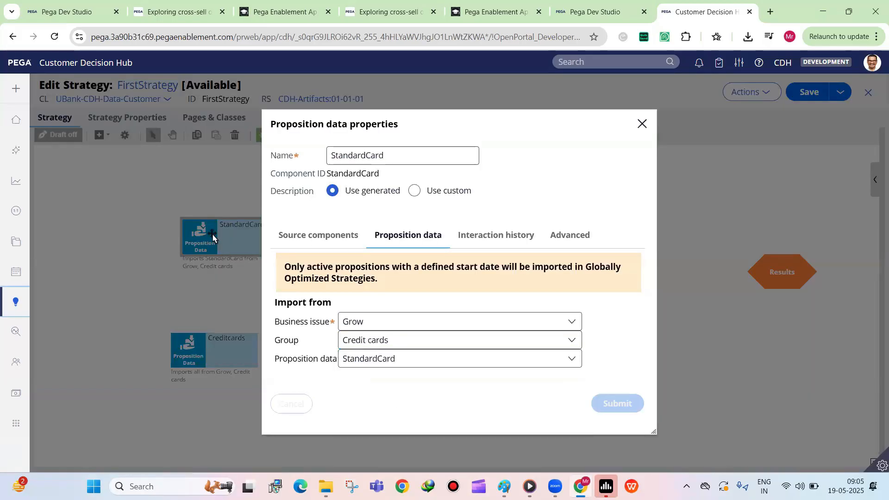
# Delete the StandardCard component from the canvas and move the Creditcards component up towards the level of Results.
pyautogui.rightClick(215, 238)
pyautogui.click(250, 260)
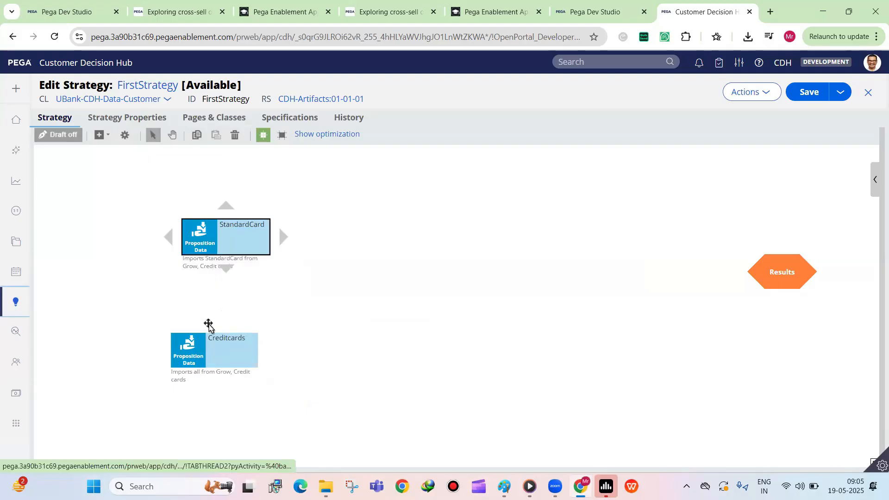
pyautogui.moveTo(203, 343); pyautogui.dragTo(206, 282)
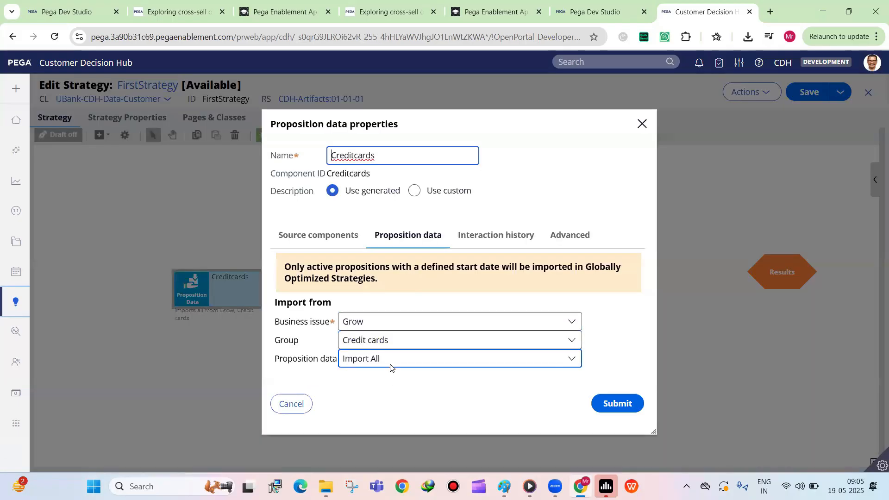
pyautogui.click(367, 348)
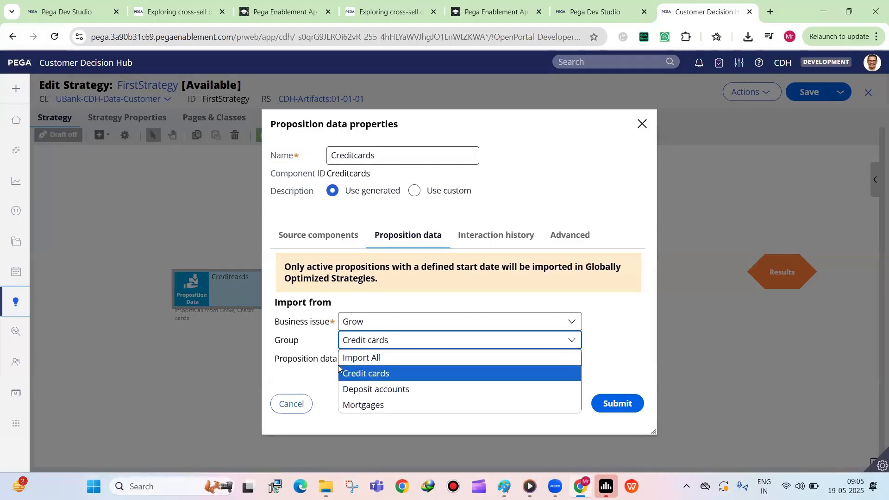
pyautogui.click(308, 392)
pyautogui.click(293, 402)
# Connect the Creditcards component, aligned level with the Results shape, to Results and save the strategy.
pyautogui.click(233, 298)
pyautogui.moveTo(172, 280); pyautogui.dragTo(174, 263)
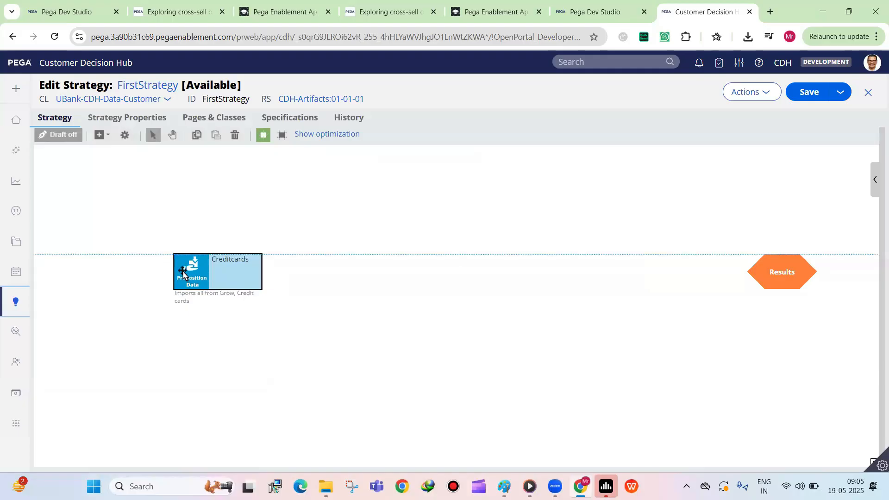
pyautogui.moveTo(272, 275)
pyautogui.moveTo(273, 275); pyautogui.dragTo(771, 268)
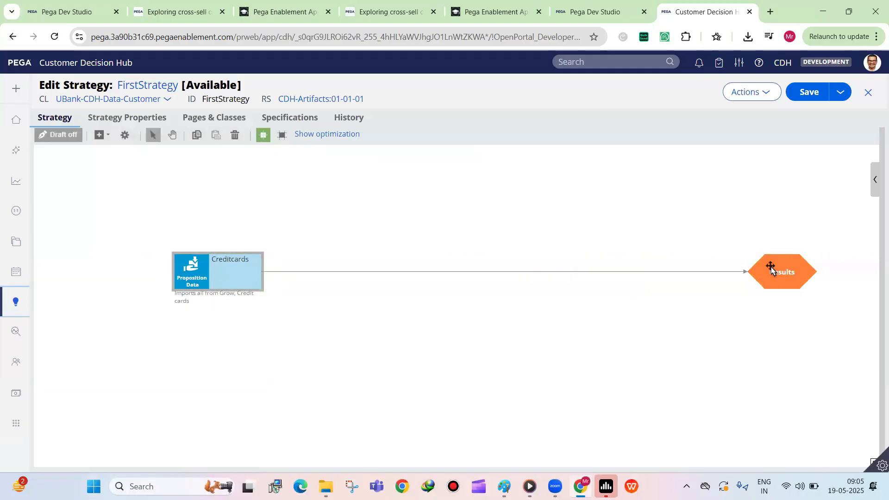
pyautogui.click(797, 89)
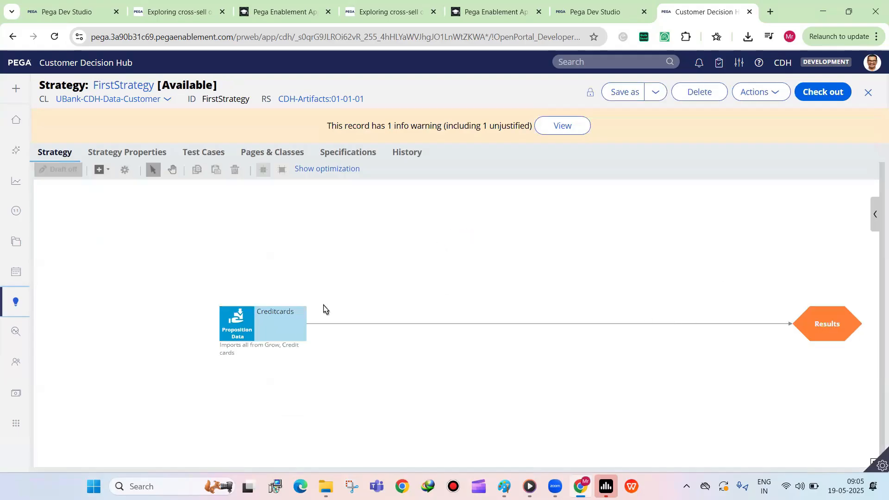
# Select the Creditcards component, the connector and the Results shape, and shift them together leftward on the canvas.
pyautogui.click(241, 331)
pyautogui.moveTo(177, 249); pyautogui.dragTo(865, 407)
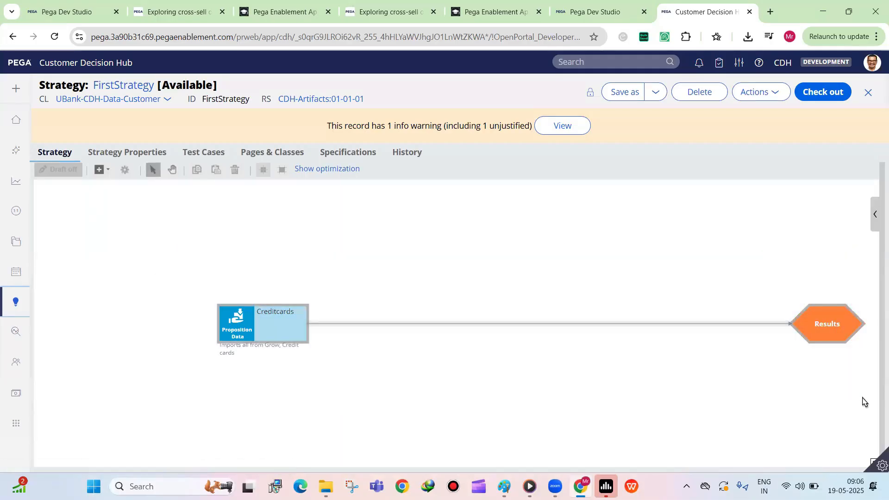
pyautogui.click(258, 250)
pyautogui.moveTo(168, 202); pyautogui.dragTo(875, 402)
pyautogui.moveTo(830, 323); pyautogui.dragTo(749, 326)
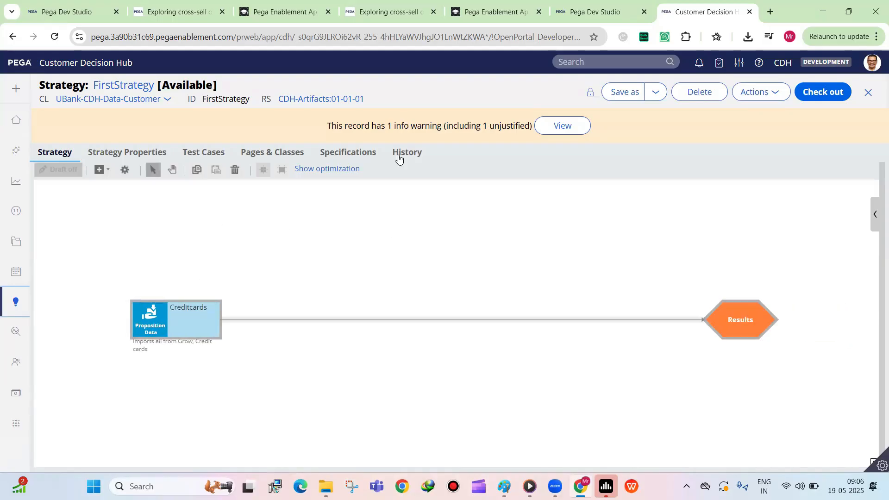
# Activate canvas panning and move the Results shape closer to the Creditcards component, keeping both on one level.
pyautogui.click(173, 170)
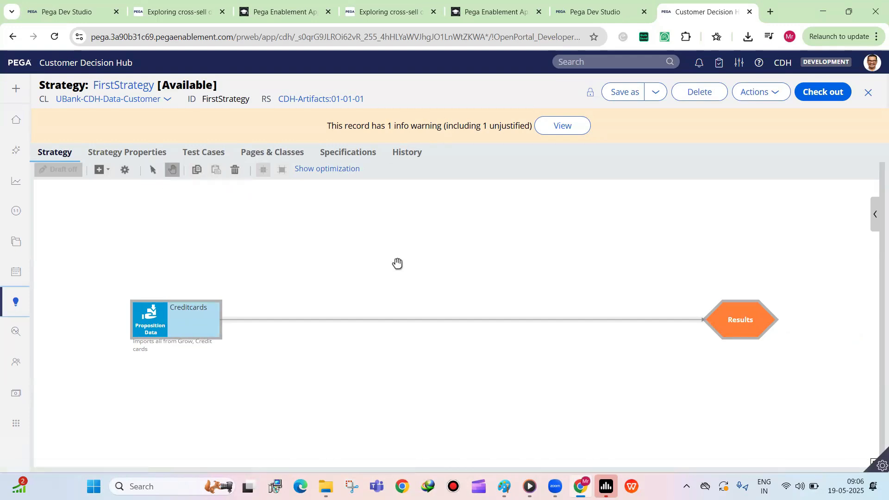
pyautogui.moveTo(258, 319); pyautogui.dragTo(268, 156)
pyautogui.moveTo(402, 271); pyautogui.dragTo(389, 422)
pyautogui.moveTo(412, 248); pyautogui.dragTo(493, 283)
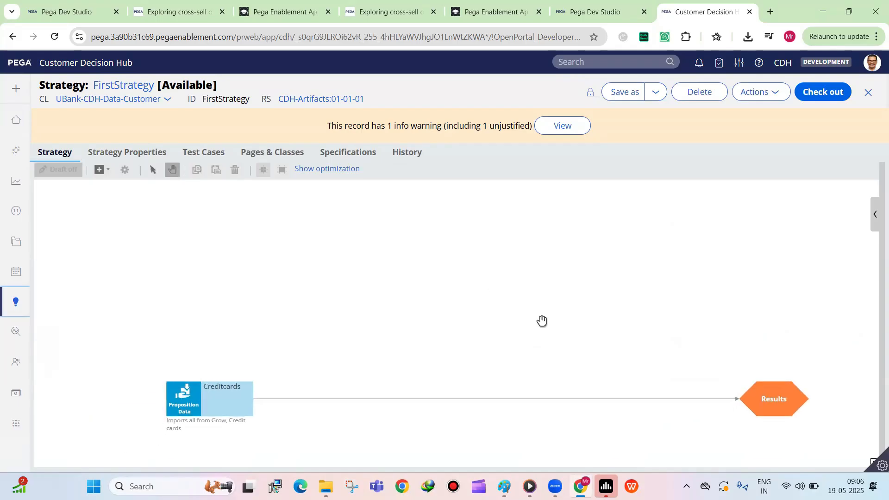
pyautogui.moveTo(755, 398); pyautogui.dragTo(568, 352)
pyautogui.moveTo(232, 394); pyautogui.dragTo(192, 361)
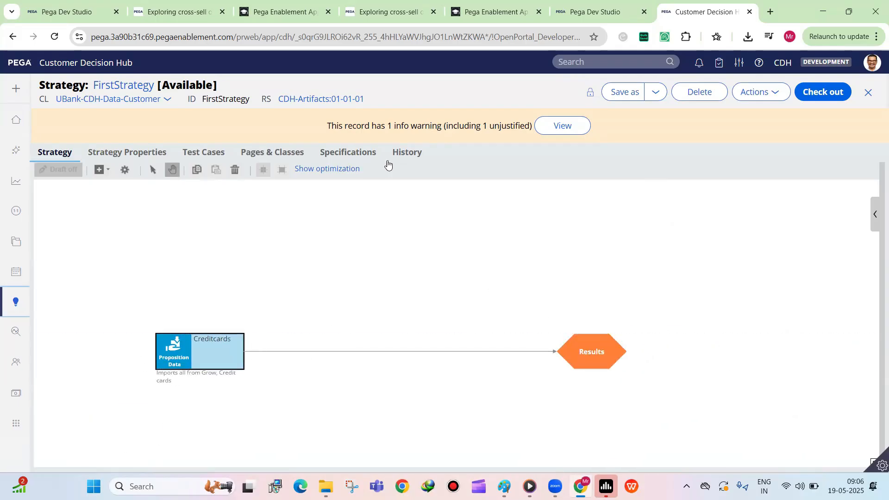
pyautogui.moveTo(483, 200); pyautogui.dragTo(423, 400)
pyautogui.moveTo(452, 154); pyautogui.dragTo(286, 330)
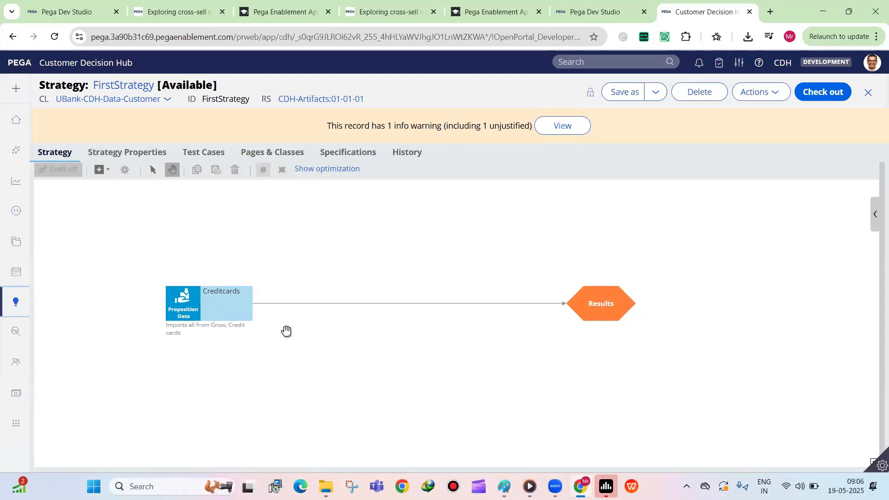
# Adjust the canvas zoom through the overview map so the strategy shapes appear slightly larger, and close the map.
pyautogui.click(872, 463)
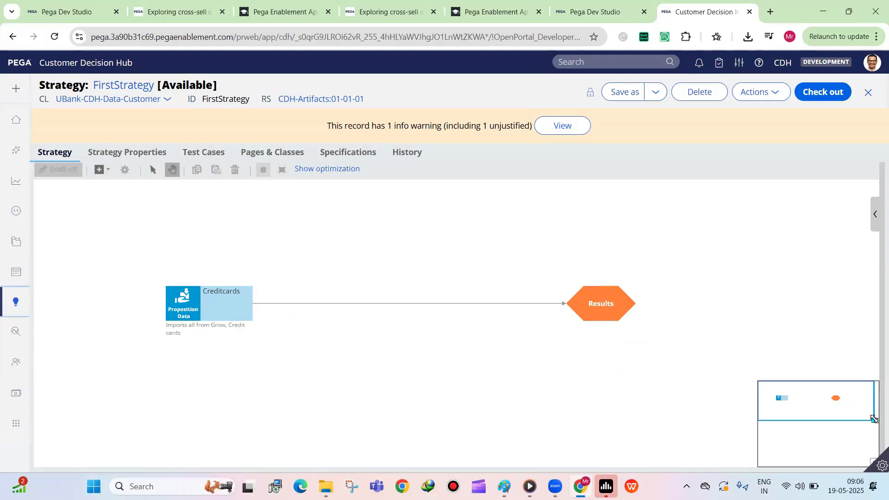
pyautogui.moveTo(874, 419); pyautogui.dragTo(850, 412)
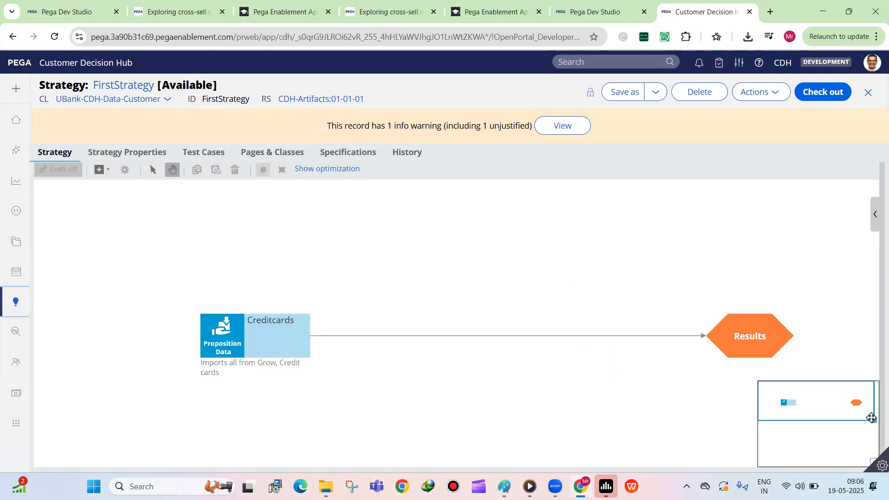
pyautogui.moveTo(873, 420)
pyautogui.mouseDown()
pyautogui.moveTo(875, 442)
pyautogui.moveTo(875, 431)
pyautogui.mouseUp()
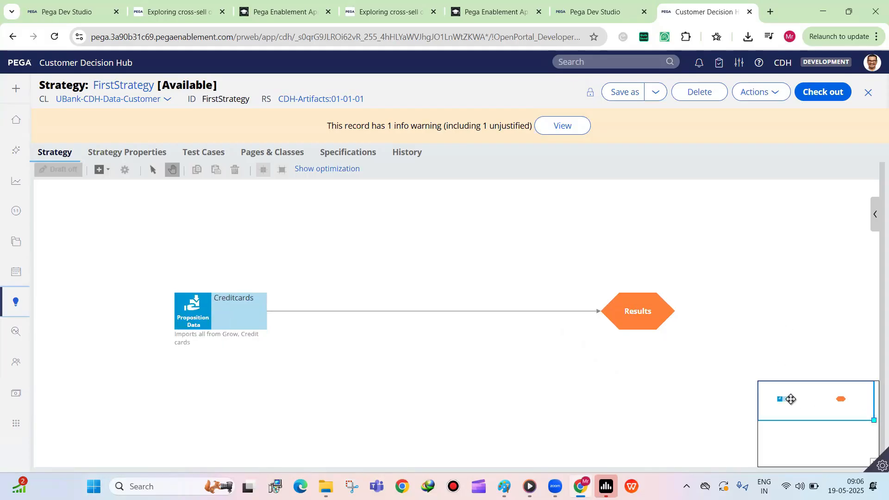
pyautogui.click(866, 462)
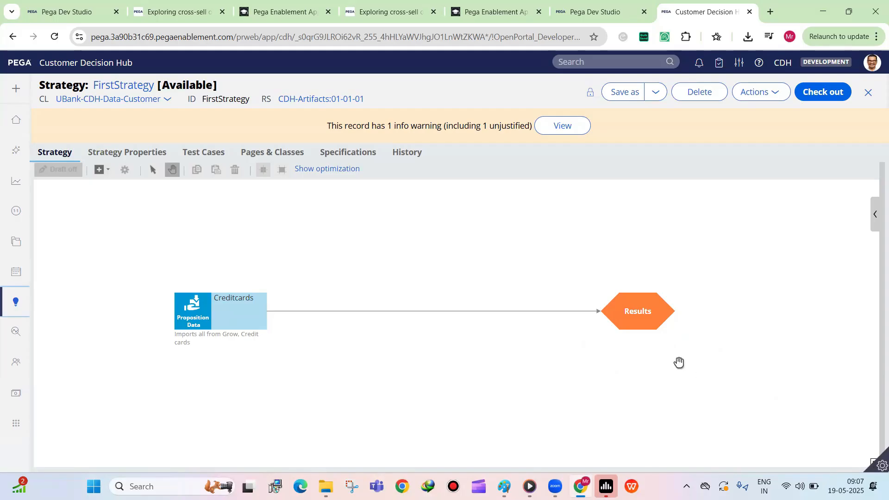
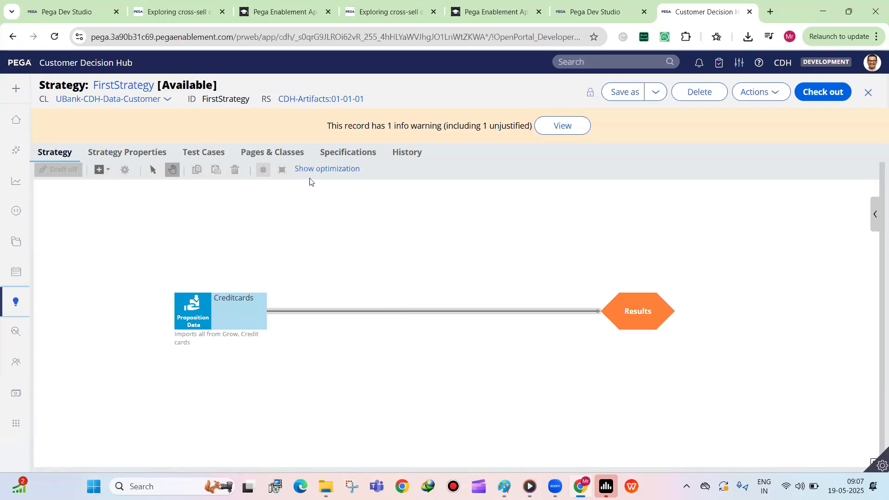
# Switch to Dev Studio and open the records of the Customer data type.
pyautogui.click(556, 3)
pyautogui.click(5, 172)
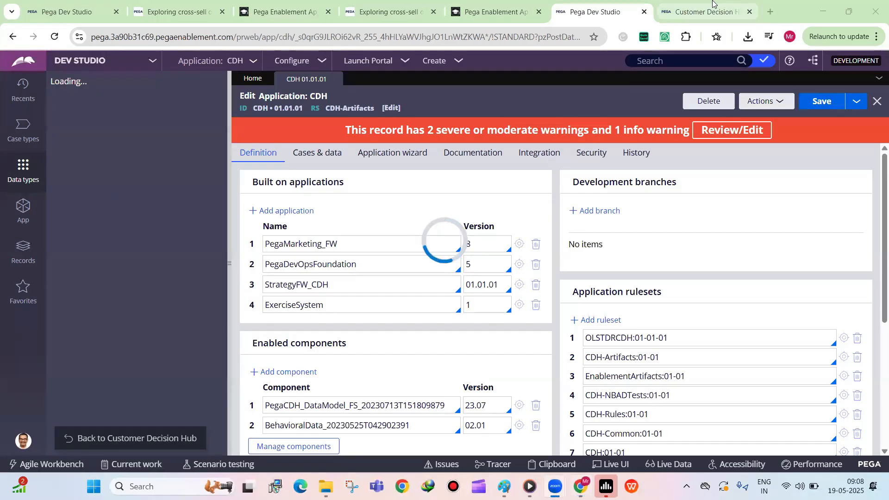
pyautogui.click(702, 11)
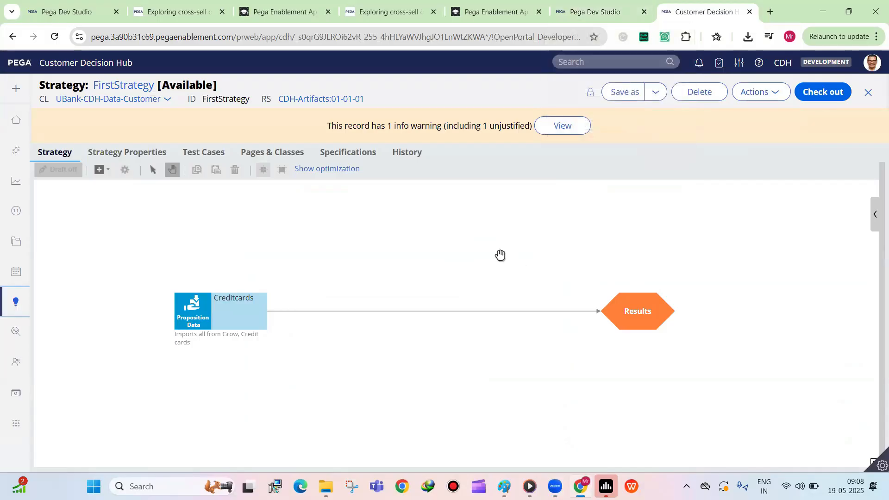
pyautogui.click(597, 12)
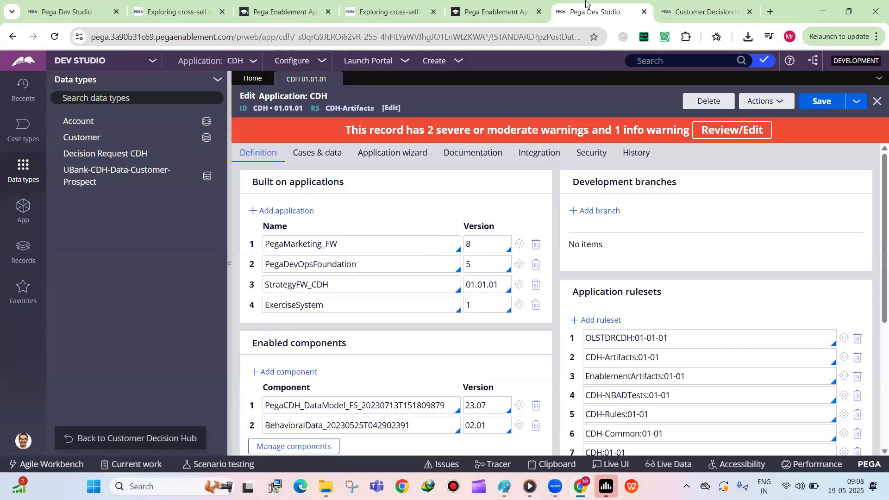
pyautogui.click(206, 137)
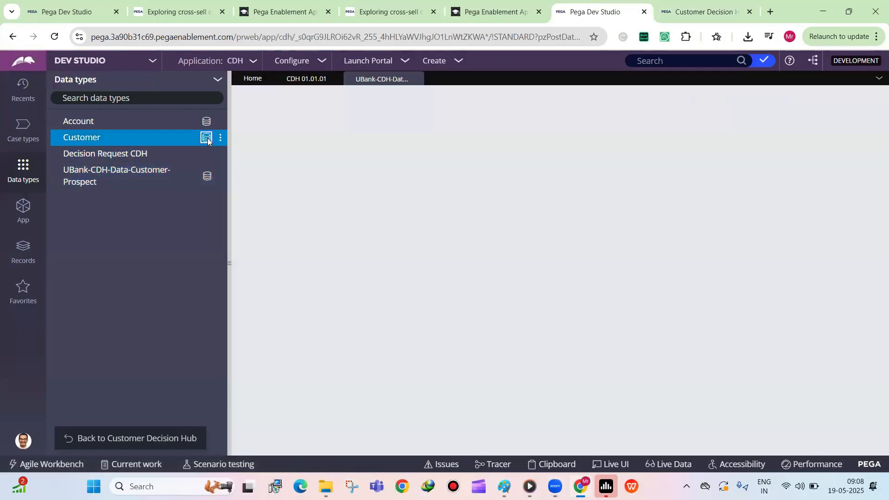
pyautogui.click(697, 7)
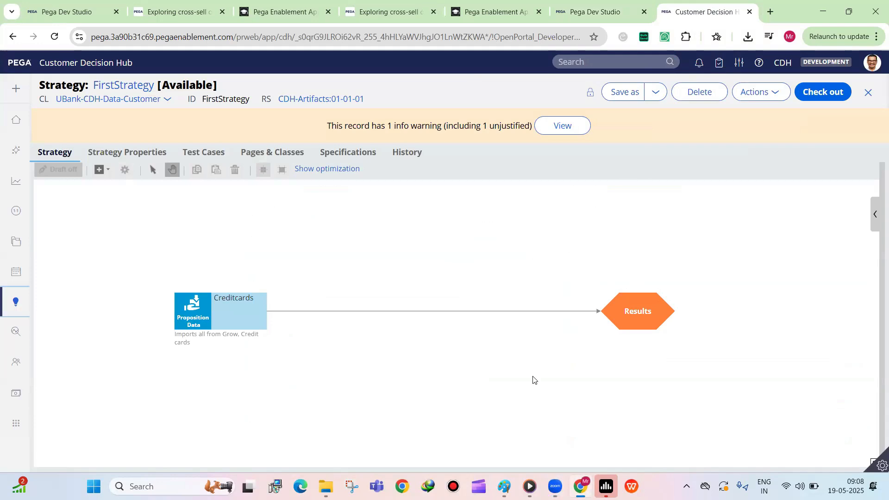
pyautogui.hotkey('ctrl', 'shift', 'Tab')
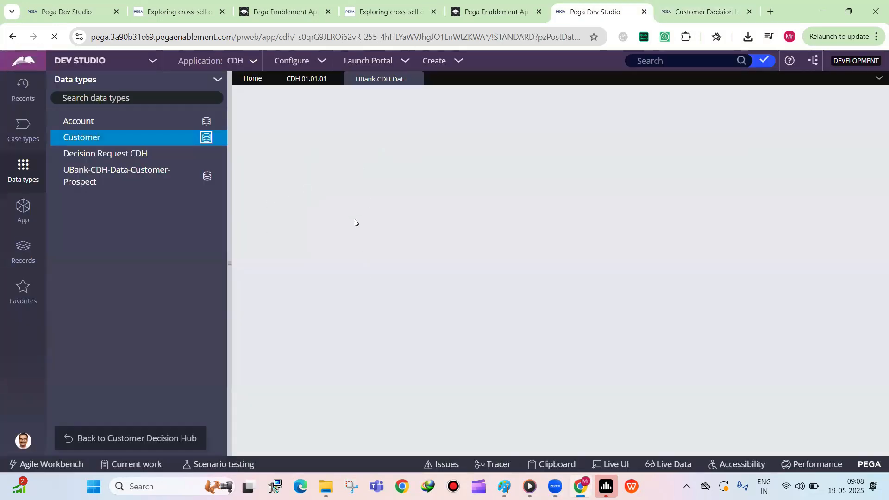
pyautogui.click(708, 11)
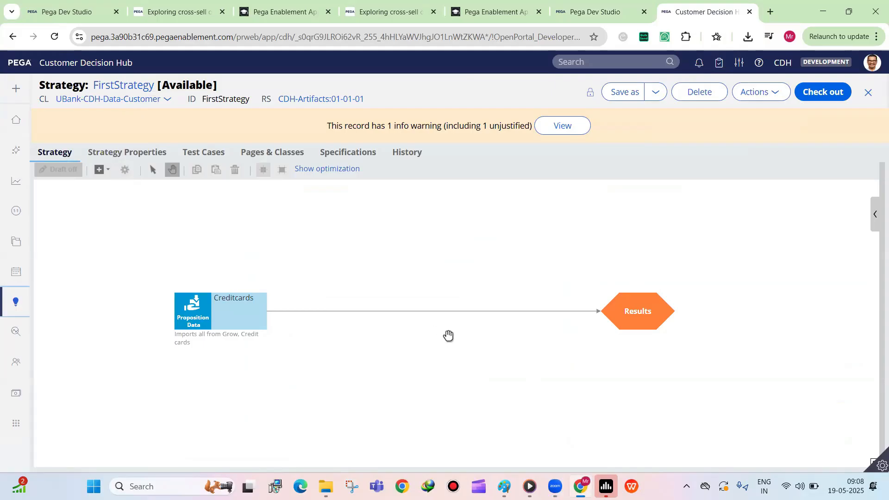
pyautogui.click(597, 11)
pyautogui.click(707, 11)
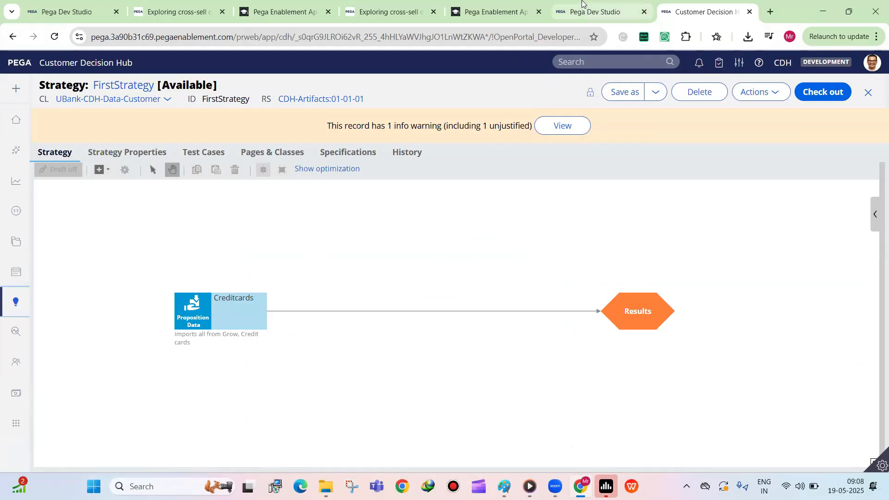
pyautogui.click(594, 11)
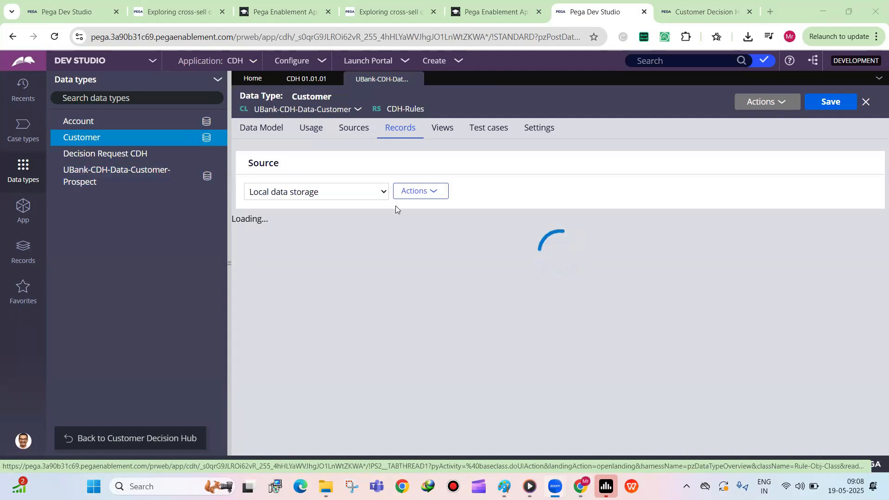
# Switch to the FirstStrategy canvas in Customer Decision Hub and move the Results shape farther away from the Creditcards component.
pyautogui.moveTo(218, 123)
pyautogui.hotkey('ctrl', 'Tab')
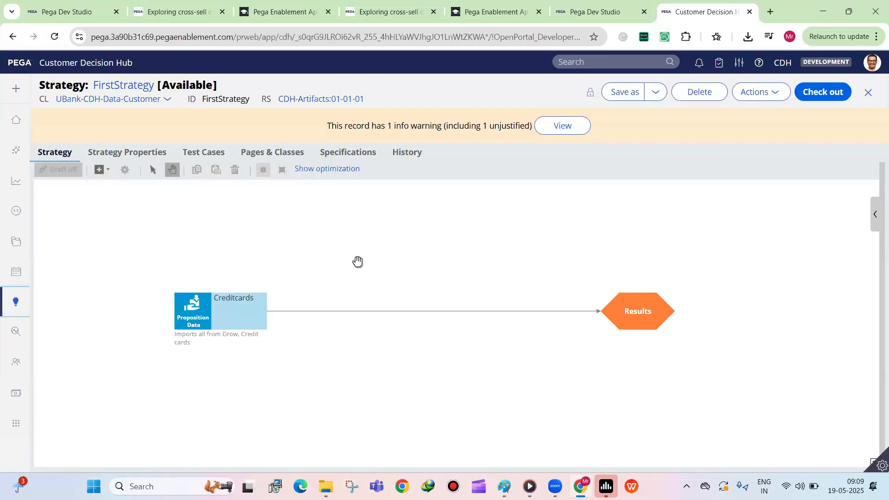
pyautogui.moveTo(642, 307); pyautogui.dragTo(746, 309)
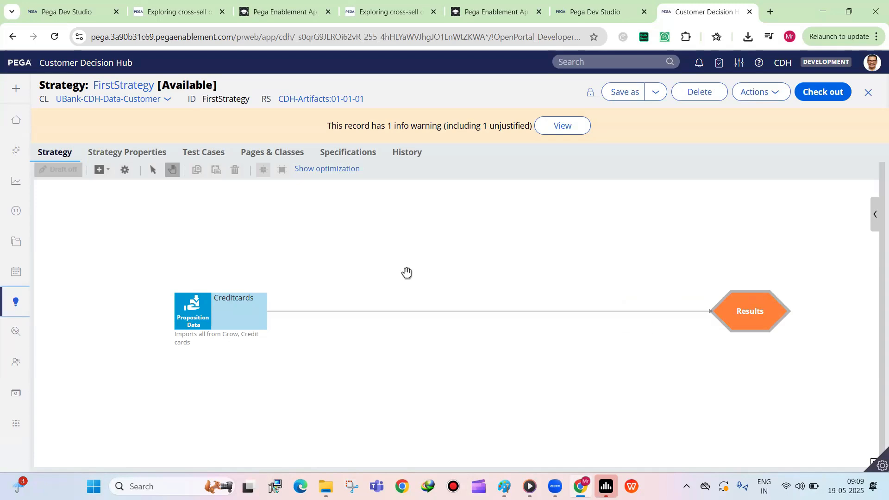
# Switch to Dev Studio and look through all the columns of the Customer data type records, through to the last one.
pyautogui.click(584, 13)
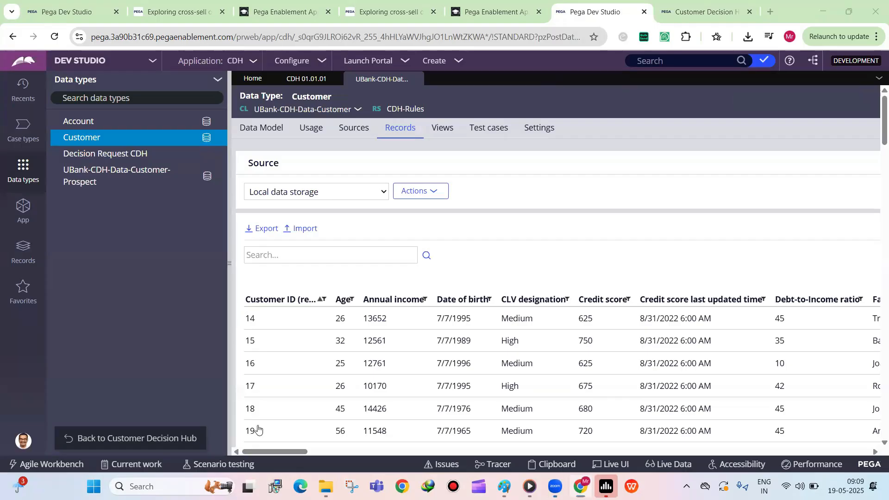
pyautogui.moveTo(267, 454); pyautogui.dragTo(297, 454)
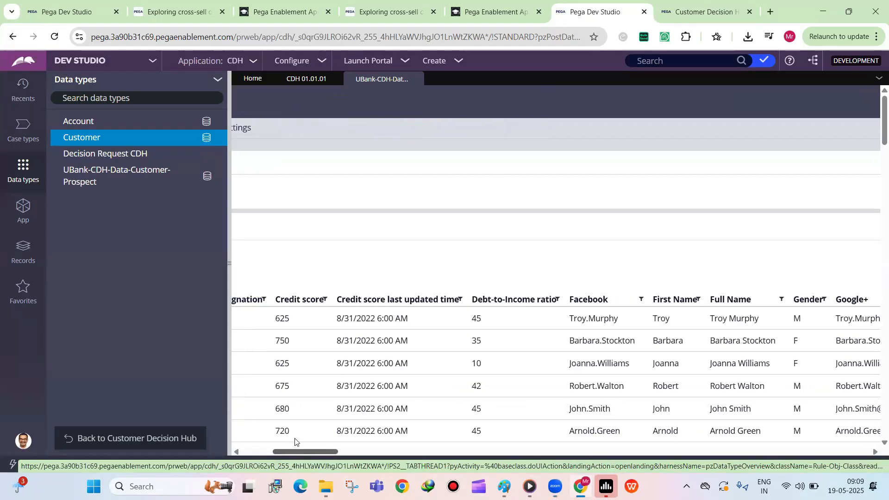
pyautogui.moveTo(322, 451); pyautogui.dragTo(413, 447)
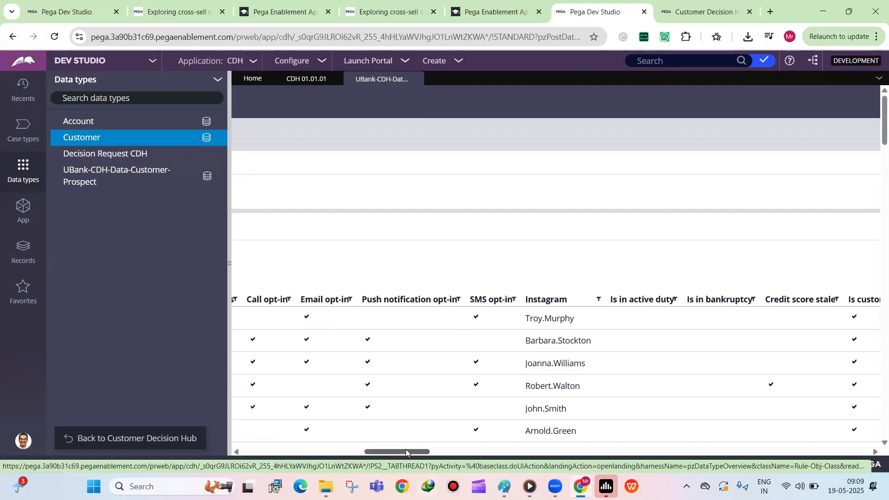
pyautogui.moveTo(400, 450)
pyautogui.mouseDown()
pyautogui.moveTo(356, 437)
pyautogui.moveTo(389, 445)
pyautogui.mouseUp()
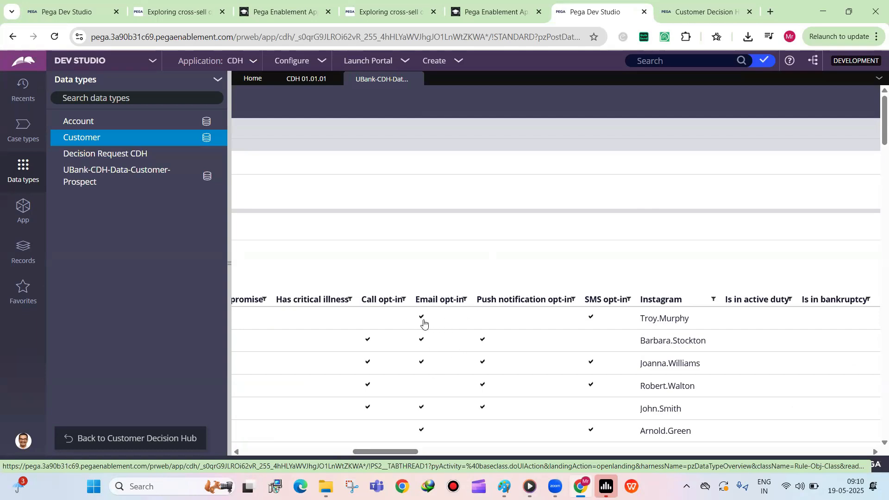
pyautogui.moveTo(404, 453); pyautogui.dragTo(562, 457)
pyautogui.moveTo(648, 458); pyautogui.dragTo(867, 447)
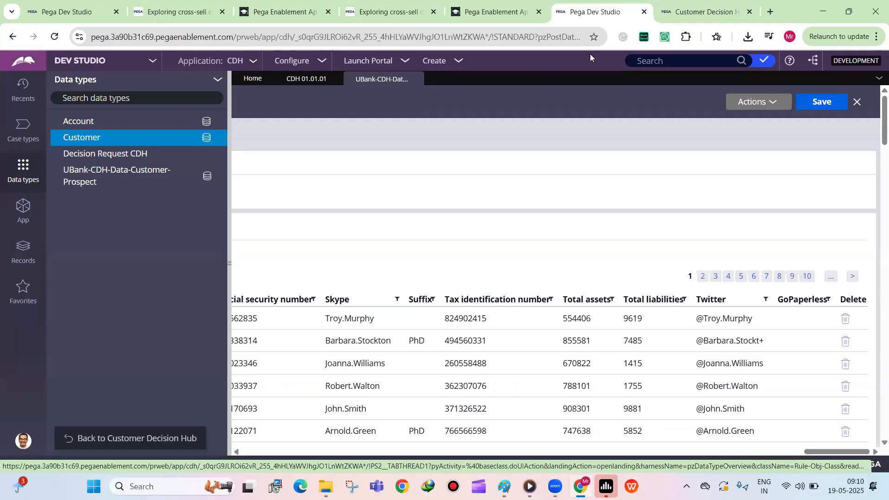
# Return to FirstStrategy in Customer Decision Hub, move the Results shape closer to Creditcards, and open the strategy's test run settings.
pyautogui.hotkey('ctrl', 'Tab')
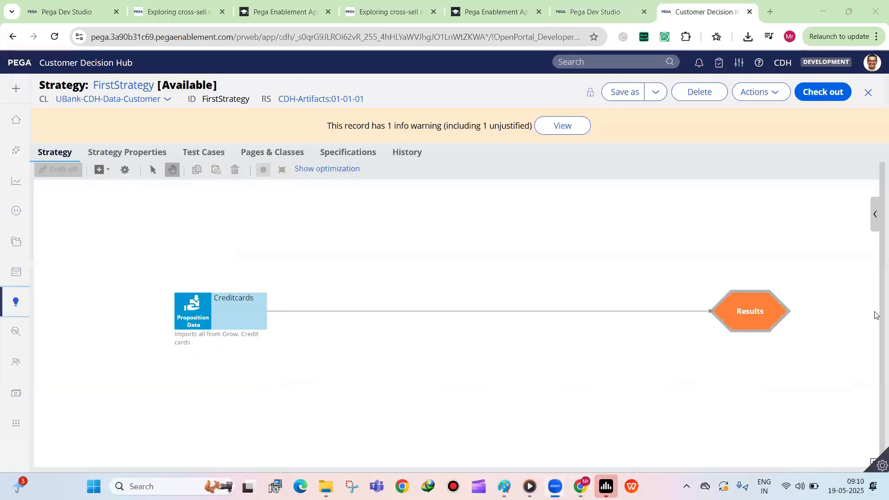
pyautogui.moveTo(755, 313); pyautogui.dragTo(555, 302)
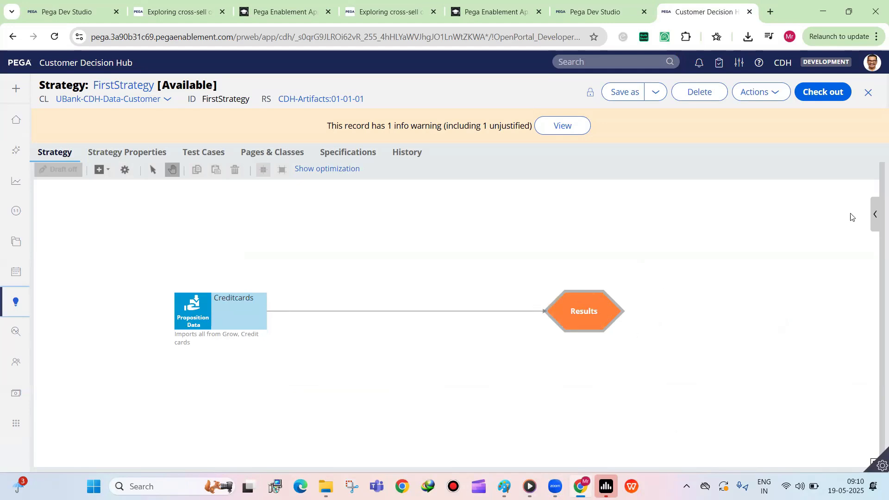
pyautogui.click(875, 217)
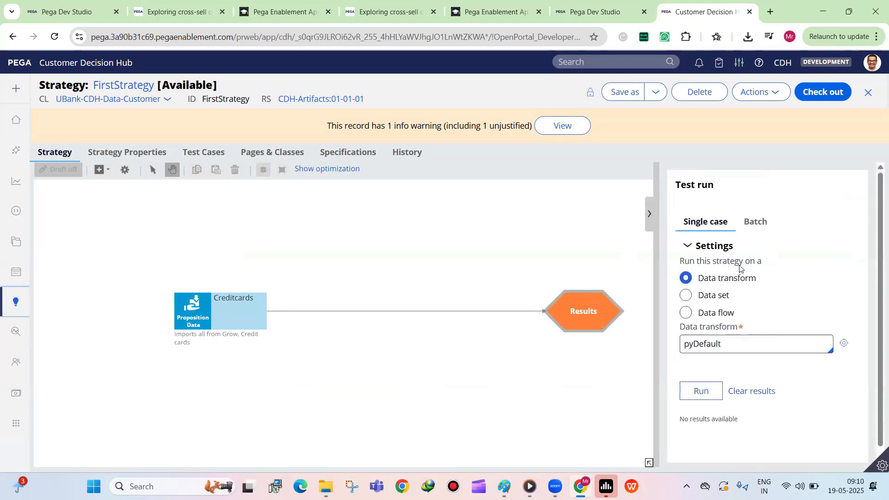
pyautogui.click(649, 214)
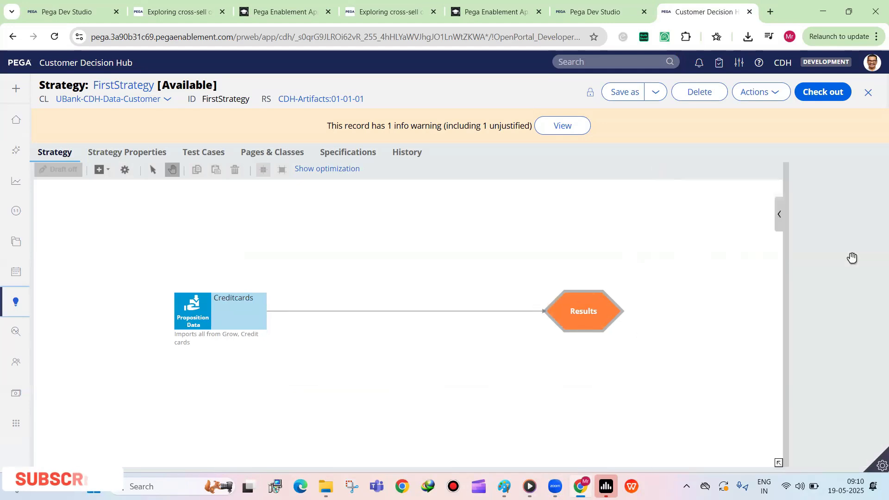
pyautogui.click(875, 216)
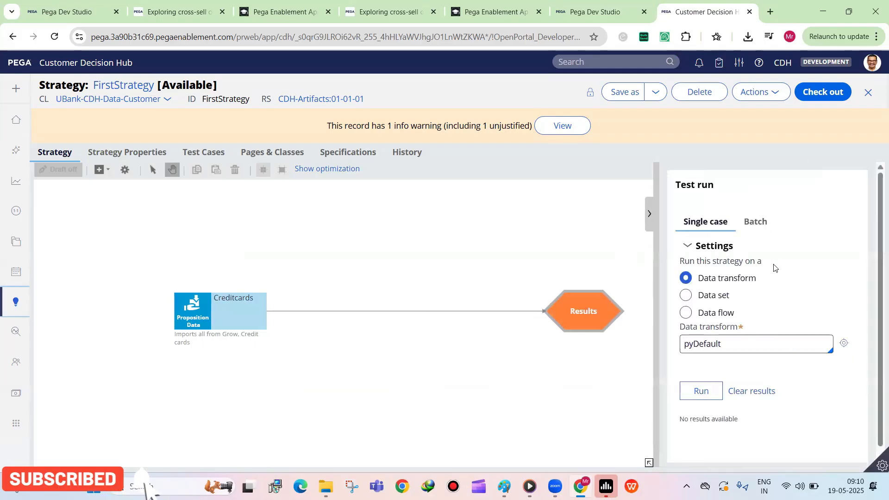
# Run a single-case test on the pyDefault data transform and show the Creditcards component's results, shifting the component slightly away from Results.
pyautogui.click(700, 391)
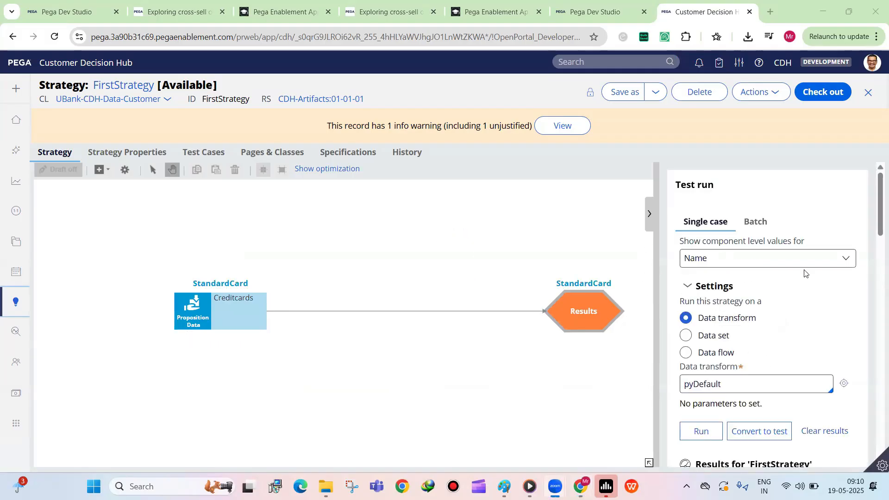
pyautogui.scroll(-6, 804, 274)
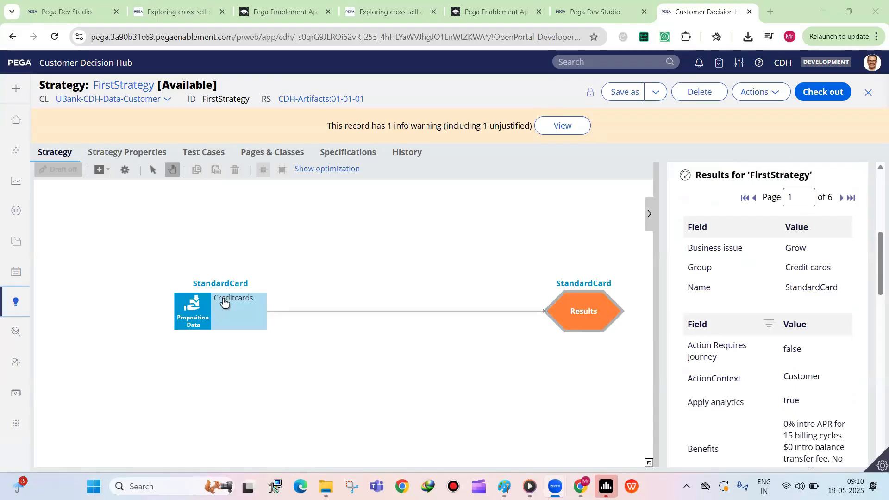
pyautogui.moveTo(223, 304); pyautogui.dragTo(186, 311)
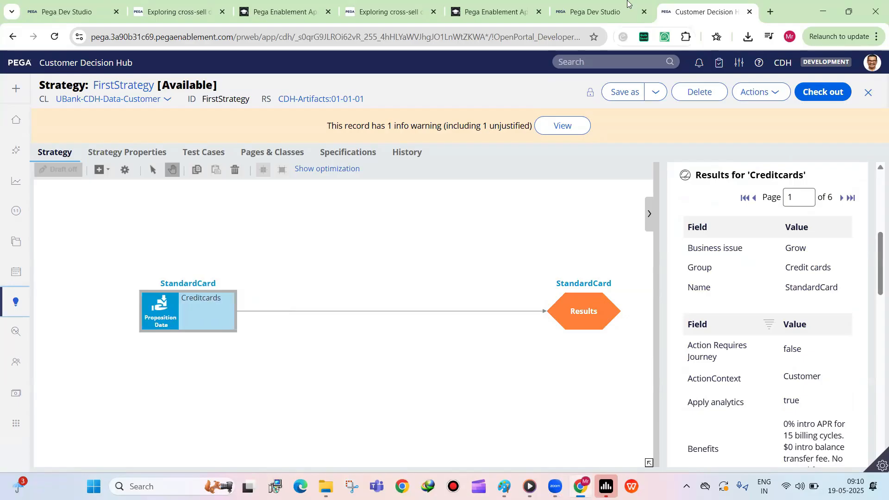
# Examine the customer IDs in Dev Studio's Customer records and compare them with the Creditcards test results in Customer Decision Hub.
pyautogui.click(569, 14)
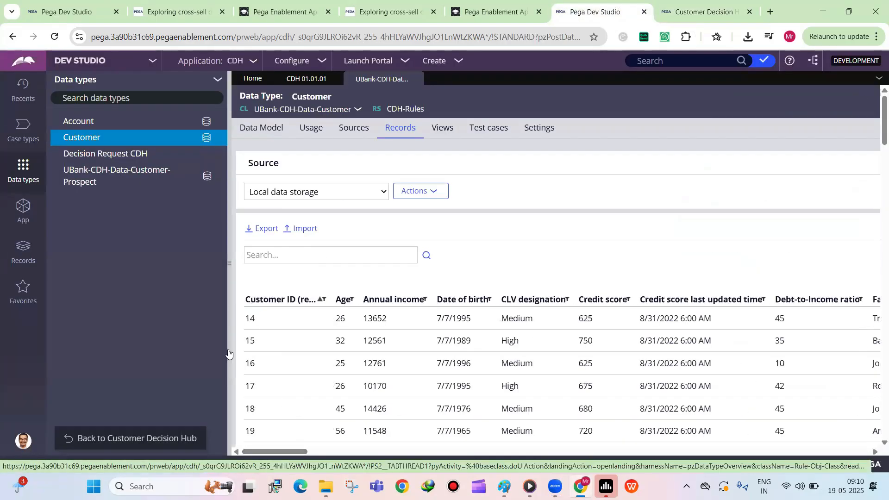
pyautogui.scroll(-7, 254, 366)
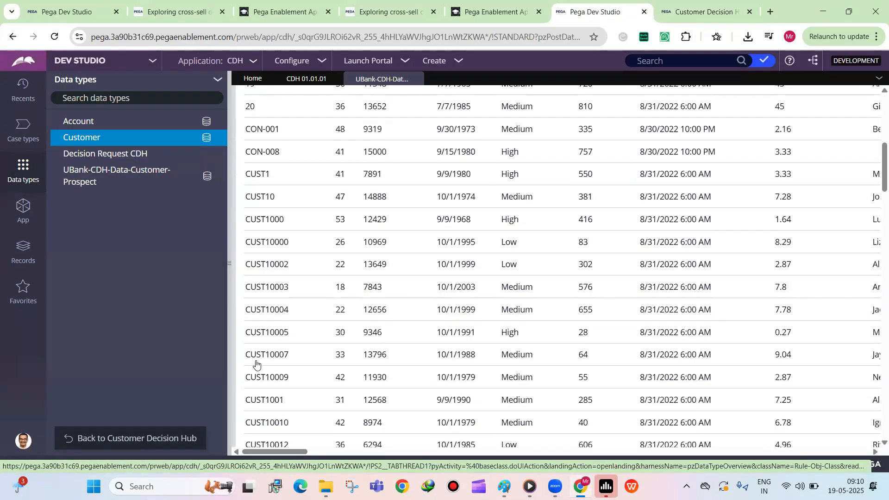
pyautogui.scroll(4, 262, 377)
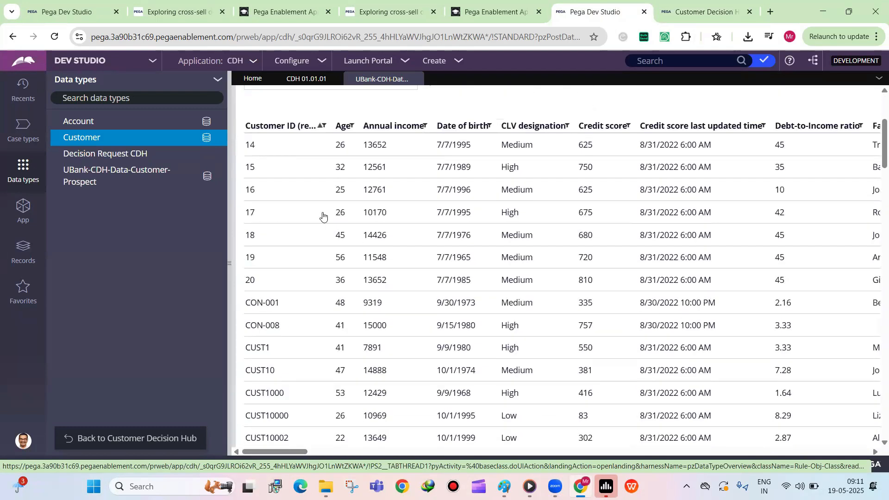
pyautogui.scroll(4, 482, 281)
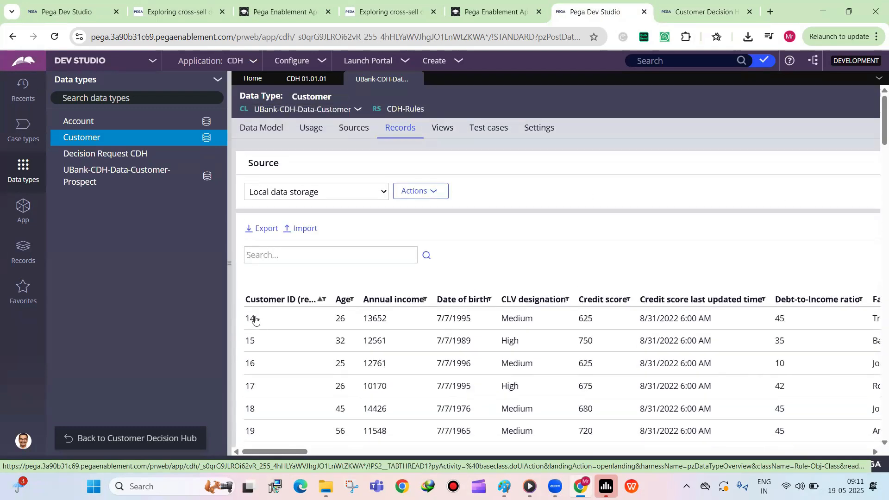
pyautogui.click(704, 11)
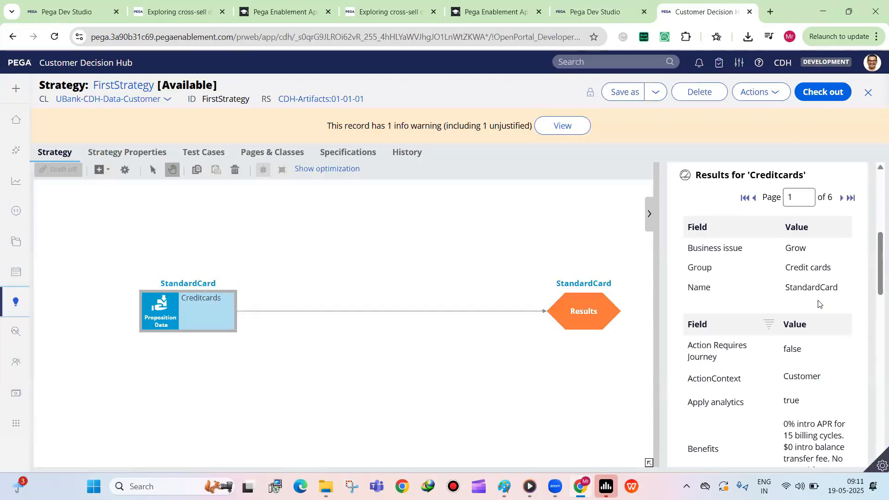
pyautogui.click(626, 4)
pyautogui.scroll(-1, 248, 319)
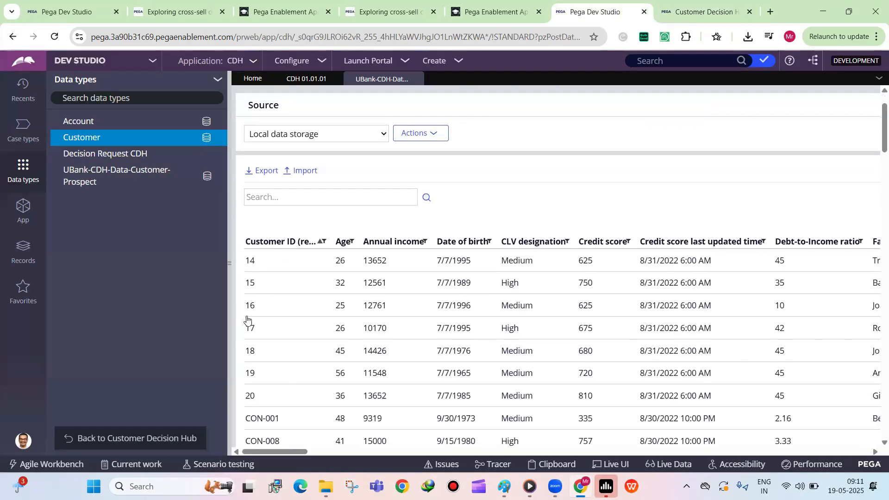
pyautogui.moveTo(246, 237); pyautogui.dragTo(241, 313)
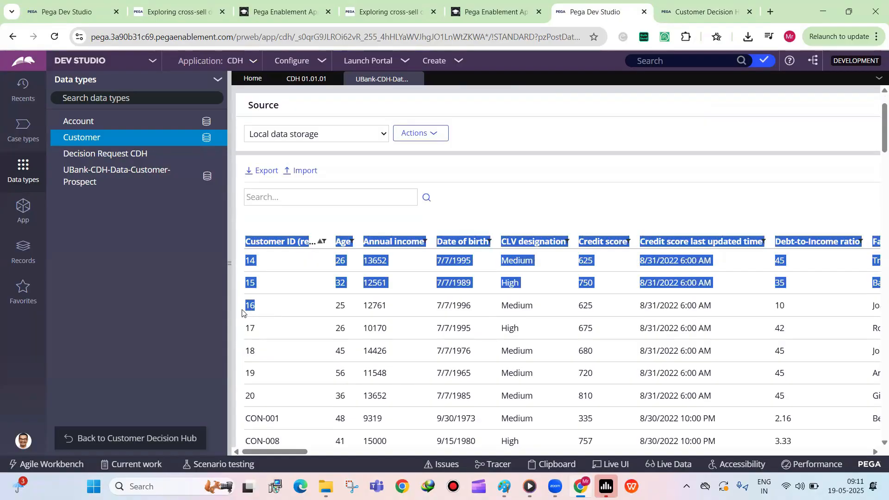
pyautogui.click(469, 162)
# Return to FirstStrategy in Customer Decision Hub and review the Creditcards test results together with the single-case run settings.
pyautogui.click(704, 12)
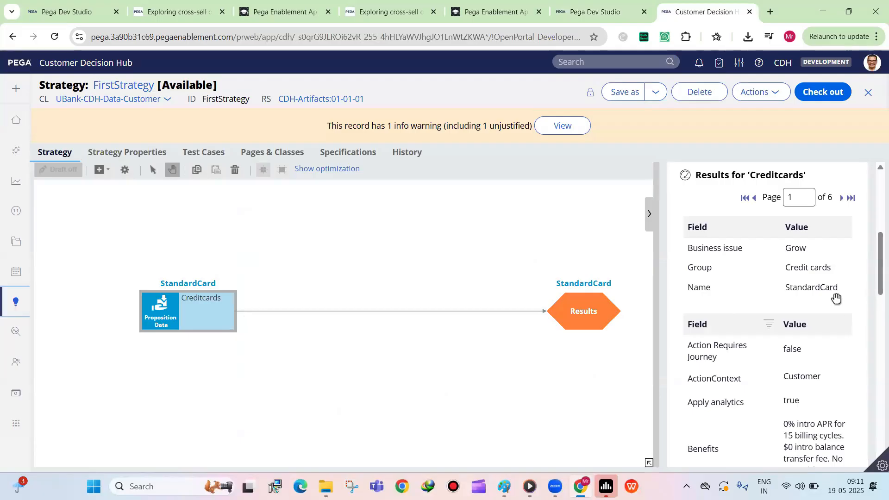
pyautogui.scroll(1, 807, 304)
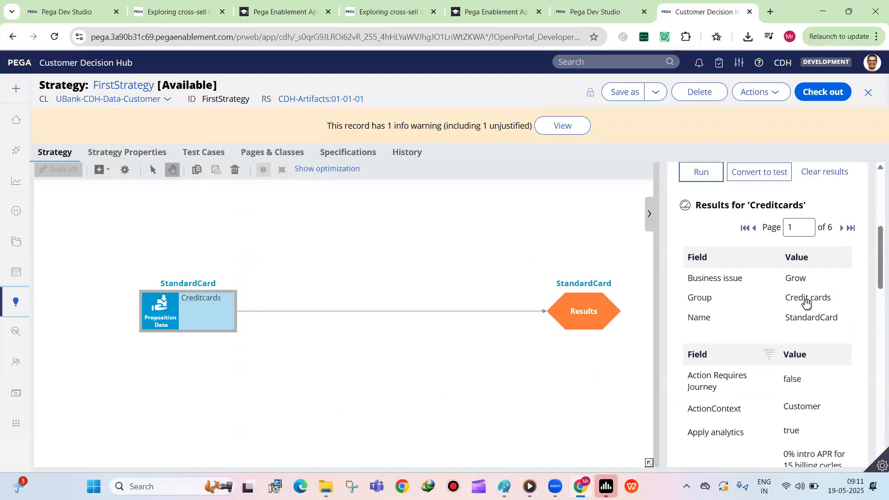
pyautogui.scroll(2, 805, 300)
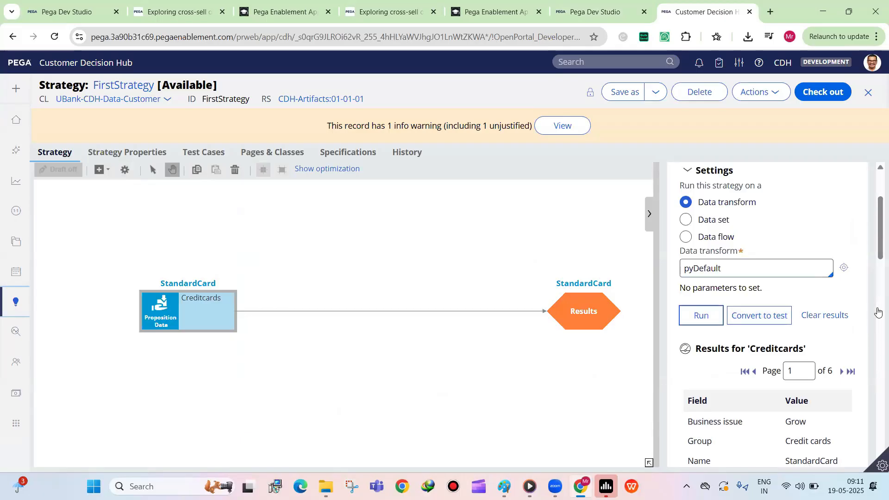
pyautogui.click(837, 295)
pyautogui.scroll(-2, 722, 291)
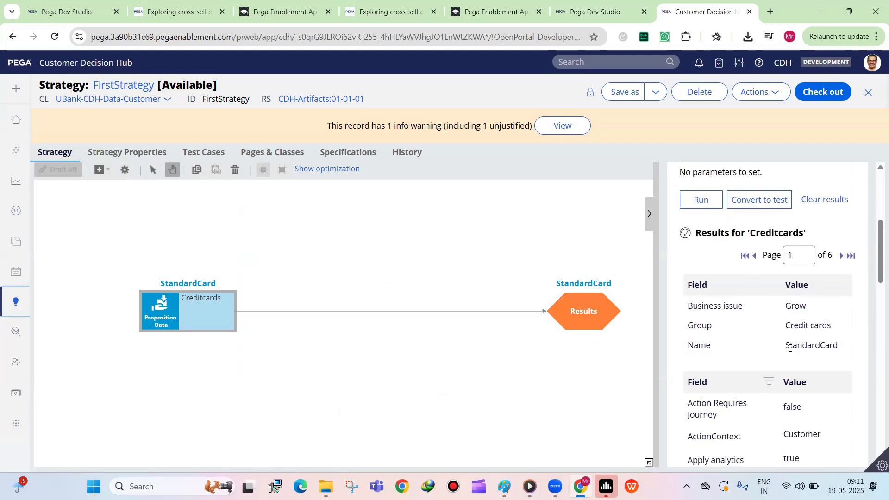
pyautogui.scroll(4, 793, 348)
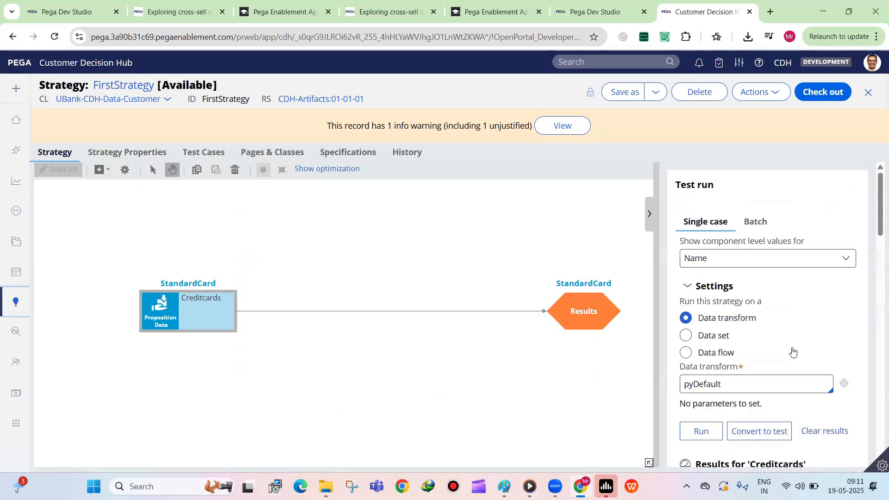
pyautogui.scroll(-2, 792, 352)
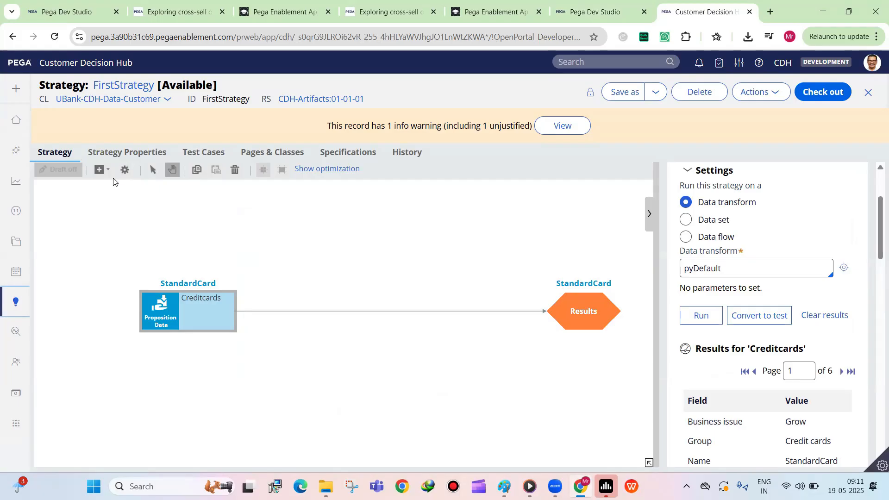
# Inspect which Credit cards propositions the Creditcards component can import in its properties, and cancel the dialog.
pyautogui.click(161, 316)
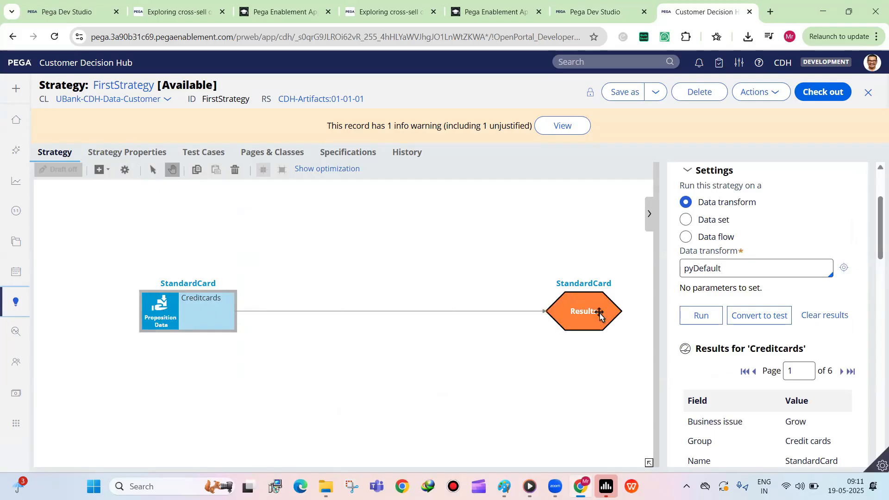
pyautogui.doubleClick(173, 314)
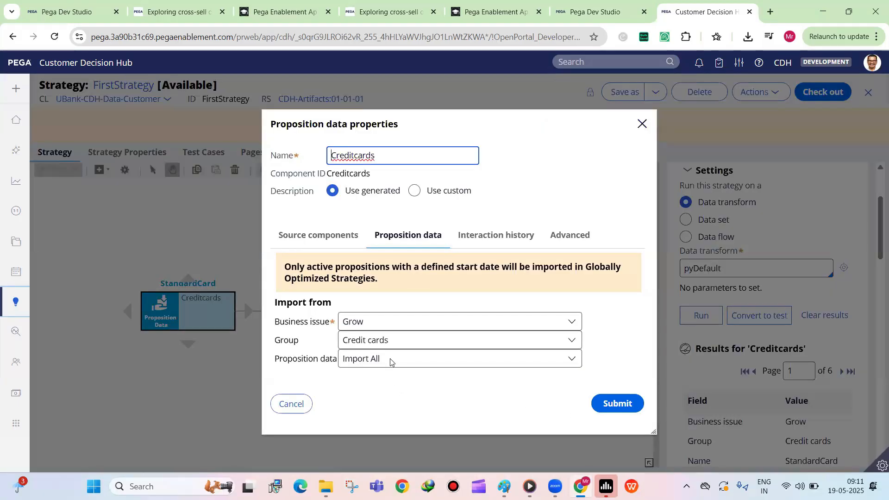
pyautogui.click(390, 360)
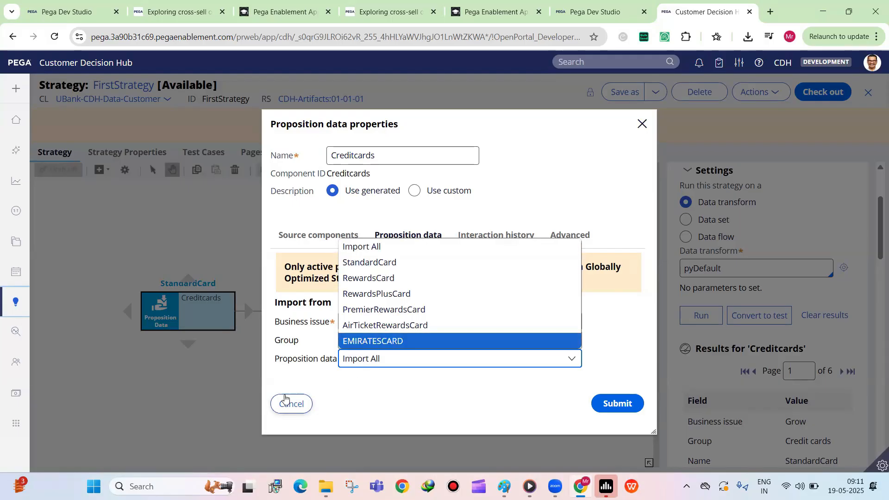
pyautogui.click(285, 399)
# Review the business issue, group and name in the Creditcards test results, and collapse and reopen the test run area.
pyautogui.scroll(-2, 816, 320)
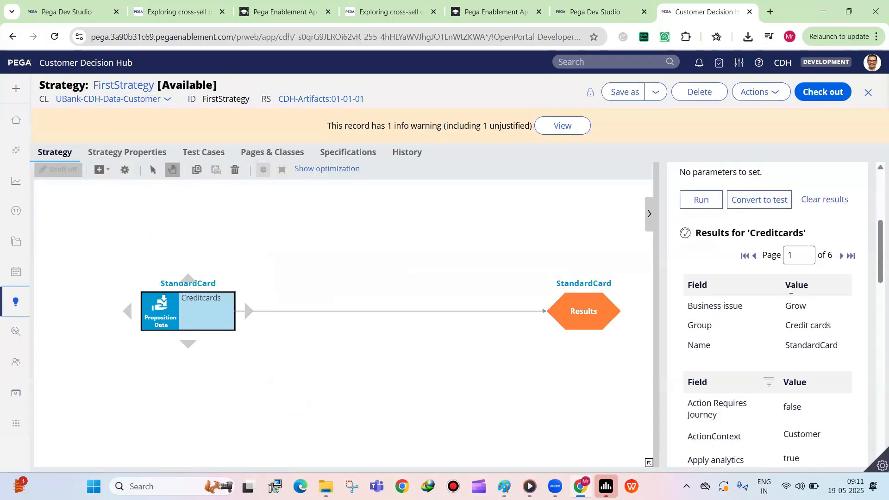
pyautogui.scroll(1, 795, 283)
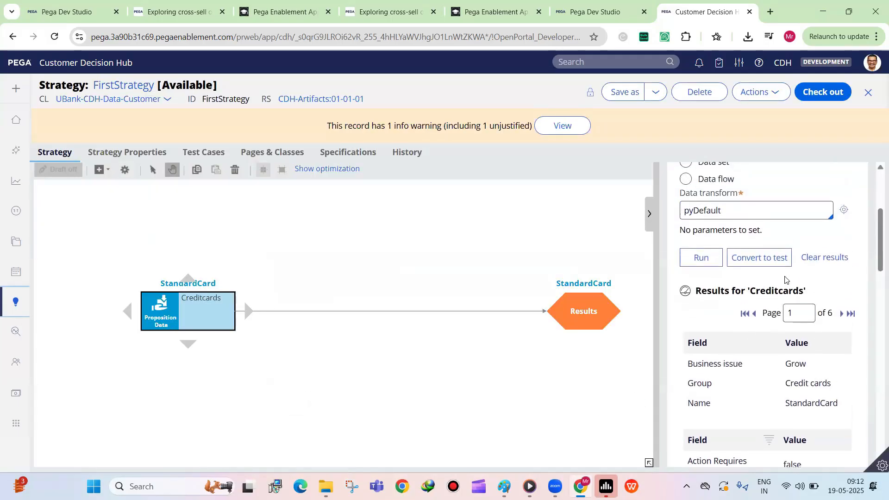
pyautogui.scroll(3, 782, 306)
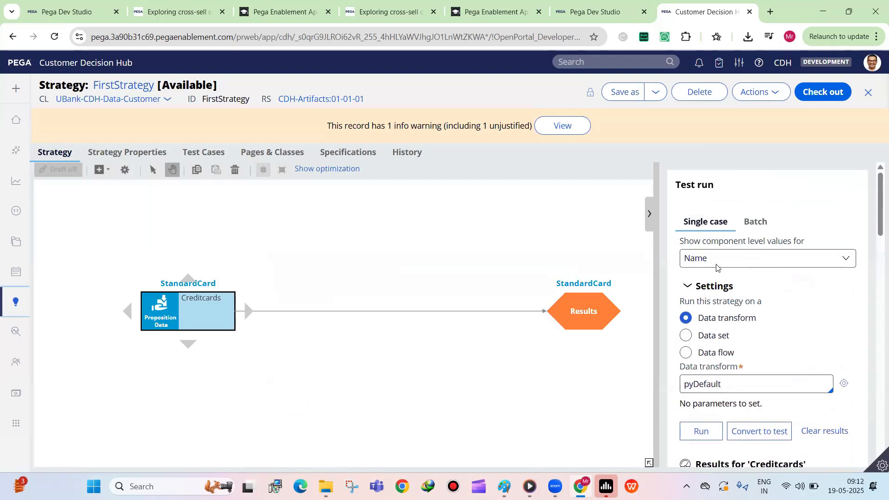
pyautogui.click(650, 214)
pyautogui.click(875, 209)
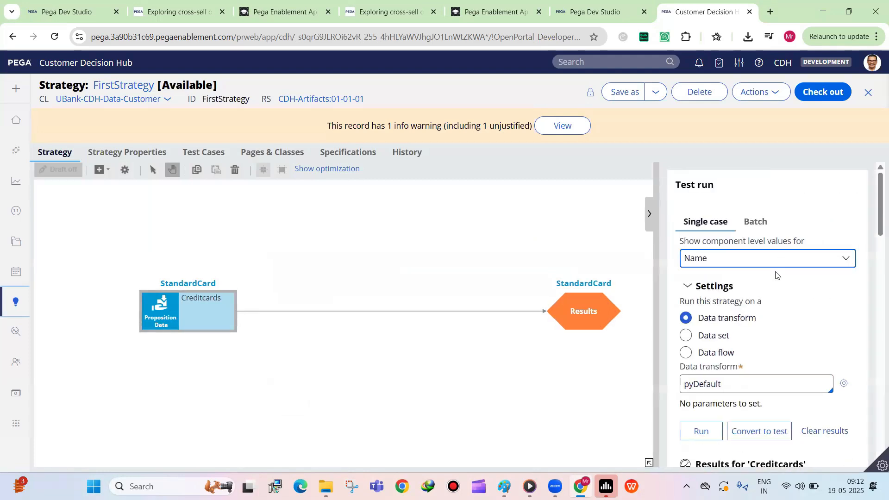
# Page through the Creditcards test results and examine the business issue, group and name of each imported proposition.
pyautogui.scroll(-1, 772, 284)
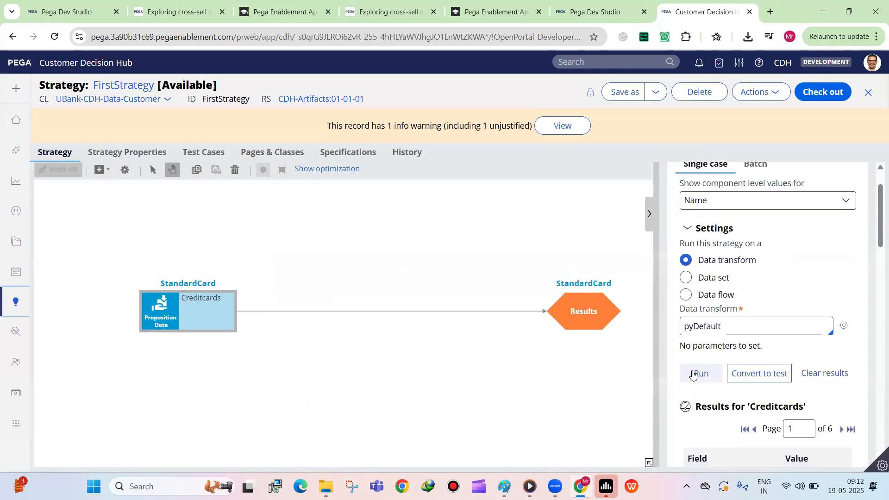
pyautogui.scroll(-3, 801, 296)
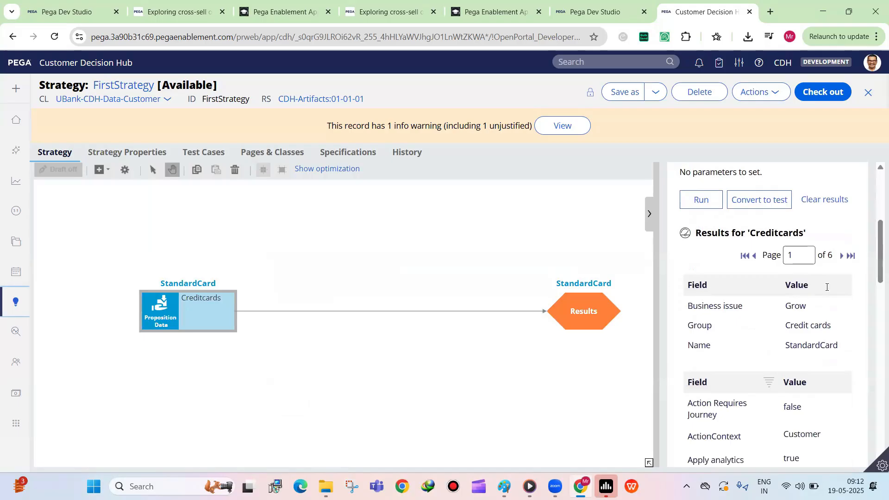
pyautogui.scroll(-1, 769, 259)
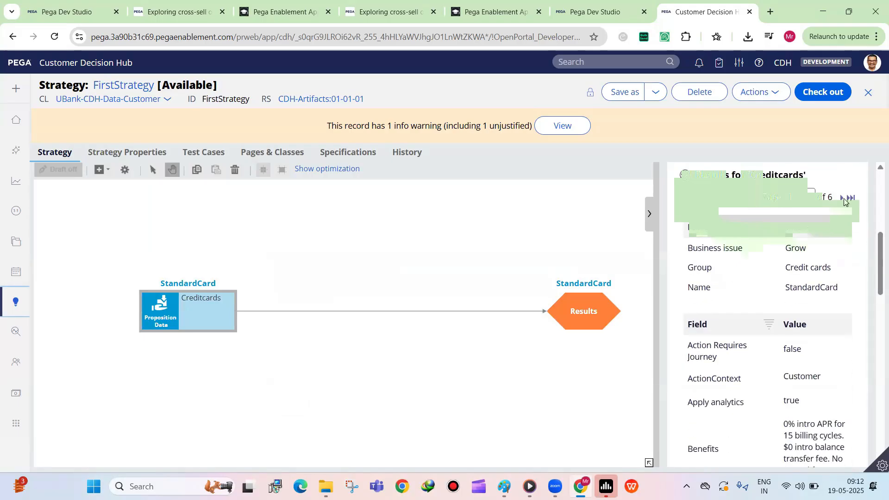
pyautogui.click(843, 199)
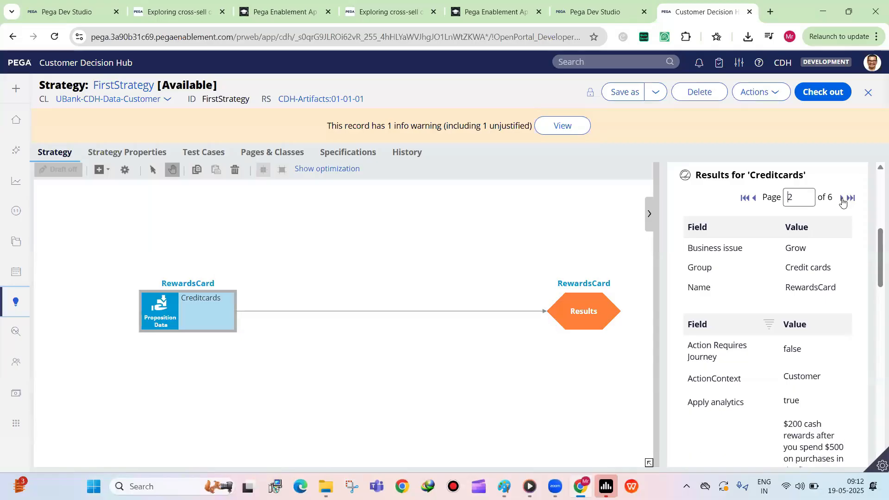
pyautogui.click(843, 199)
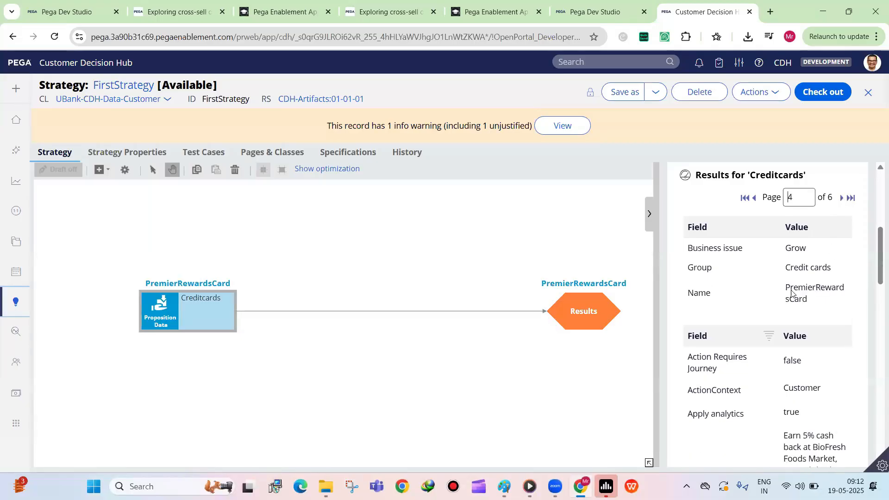
pyautogui.moveTo(805, 299); pyautogui.dragTo(800, 251)
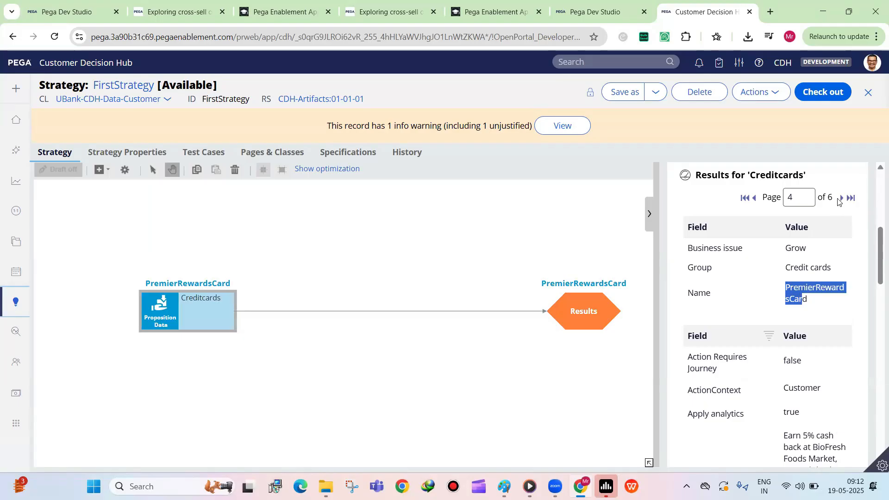
pyautogui.click(841, 199)
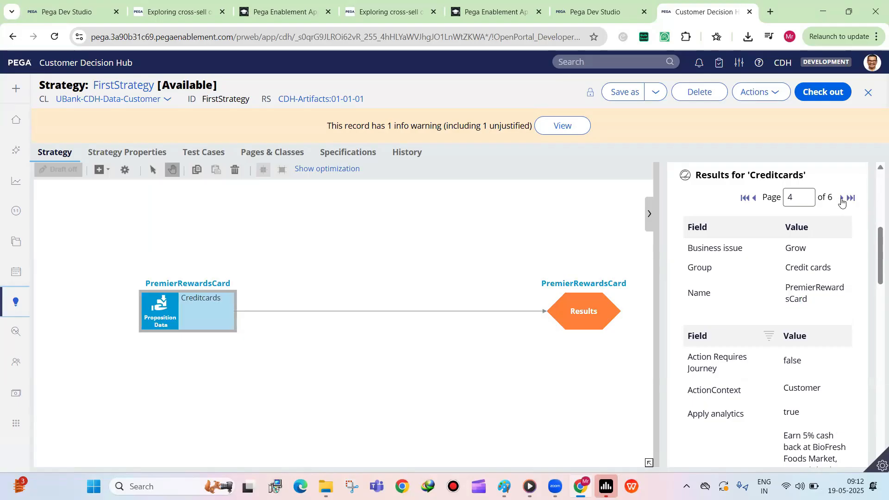
pyautogui.click(842, 198)
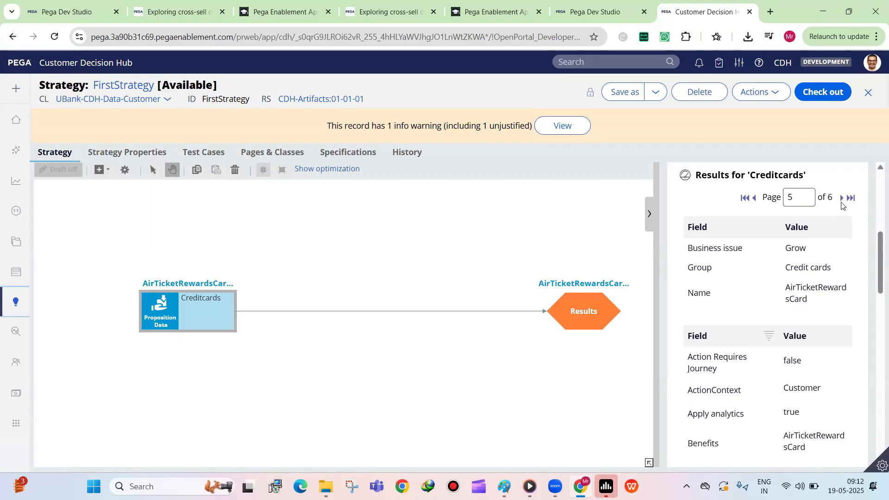
pyautogui.click(842, 198)
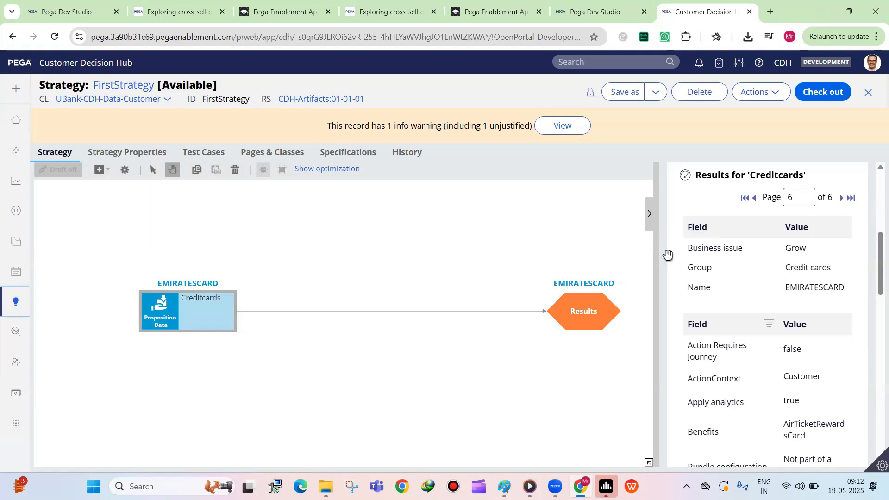
# Collapse the test run area and set the Creditcards component to import only the RewardsCard proposition.
pyautogui.click(648, 225)
pyautogui.doubleClick(181, 304)
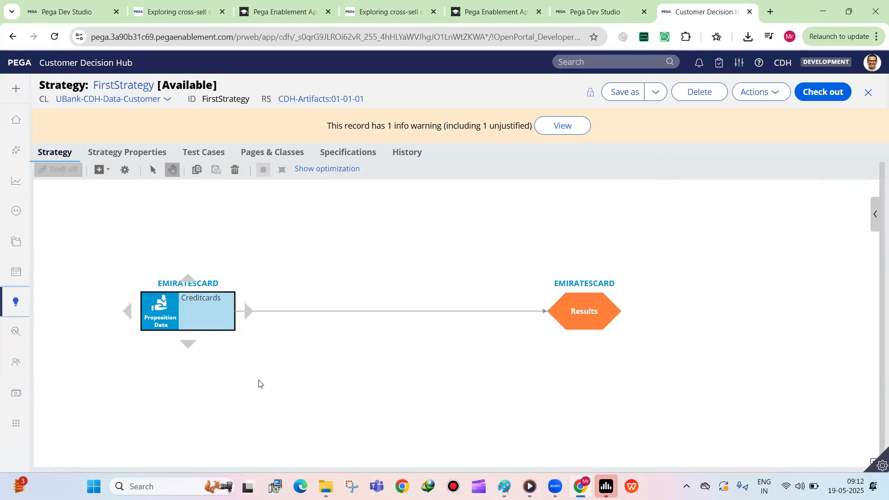
pyautogui.click(364, 360)
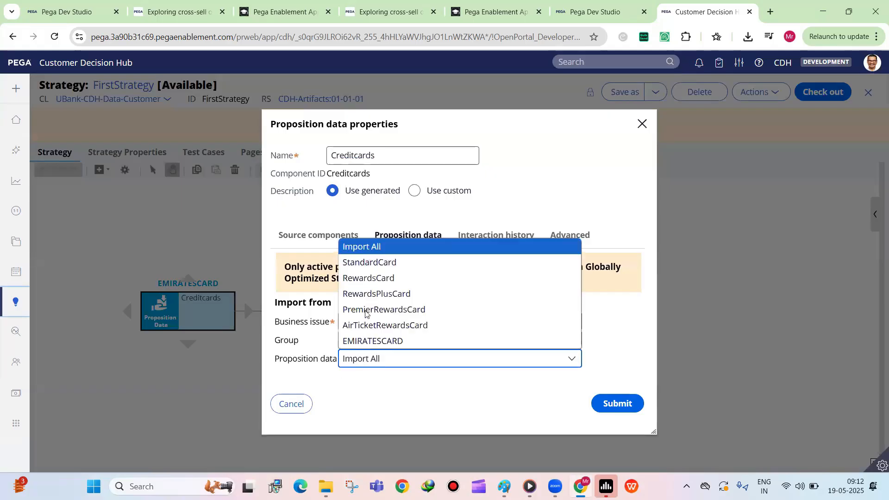
pyautogui.click(365, 282)
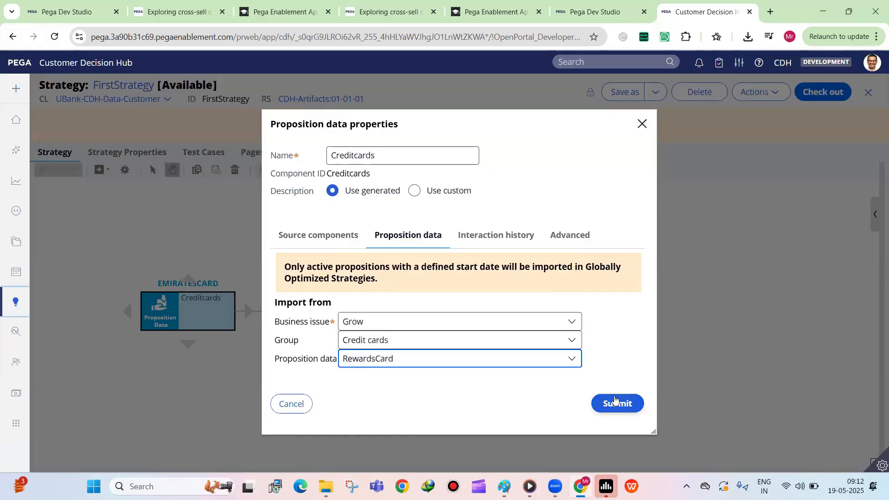
pyautogui.click(356, 363)
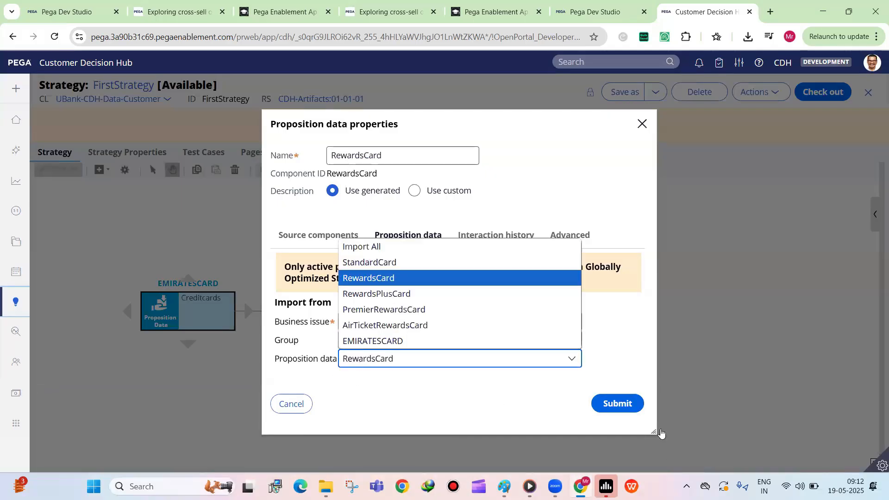
pyautogui.click(605, 402)
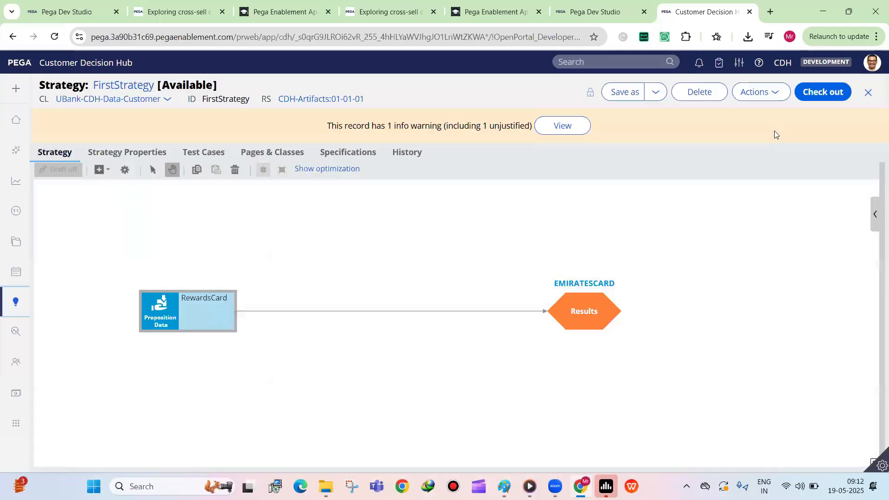
# Check out the FirstStrategy record for editing.
pyautogui.click(807, 97)
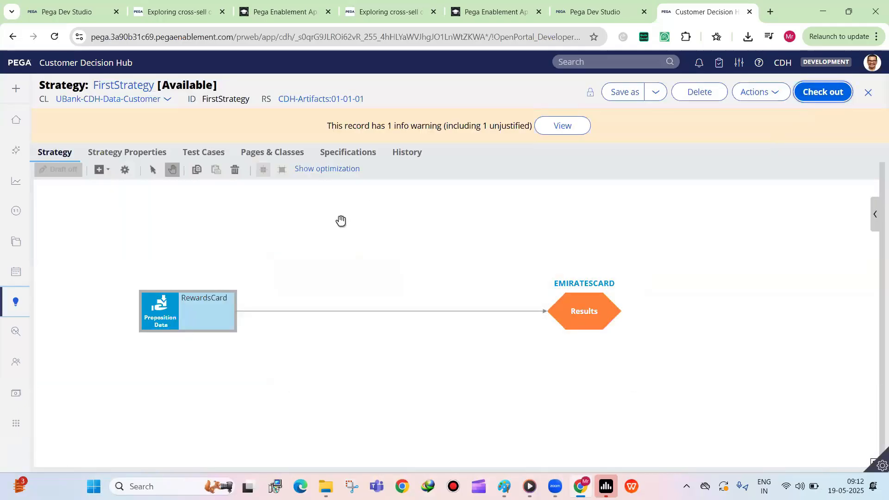
pyautogui.click(181, 304)
pyautogui.moveTo(378, 263); pyautogui.dragTo(216, 218)
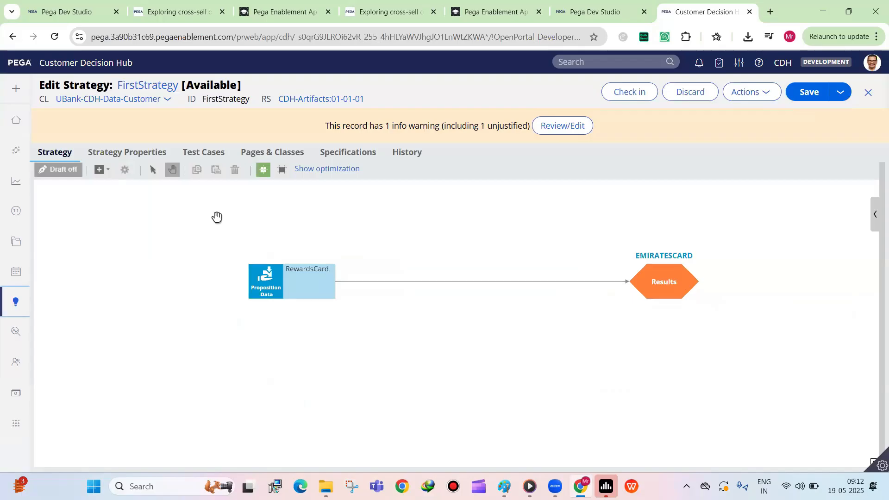
# Add a second Proposition data component to the canvas and align it beneath the RewardsCard component.
pyautogui.click(102, 170)
pyautogui.moveTo(203, 226)
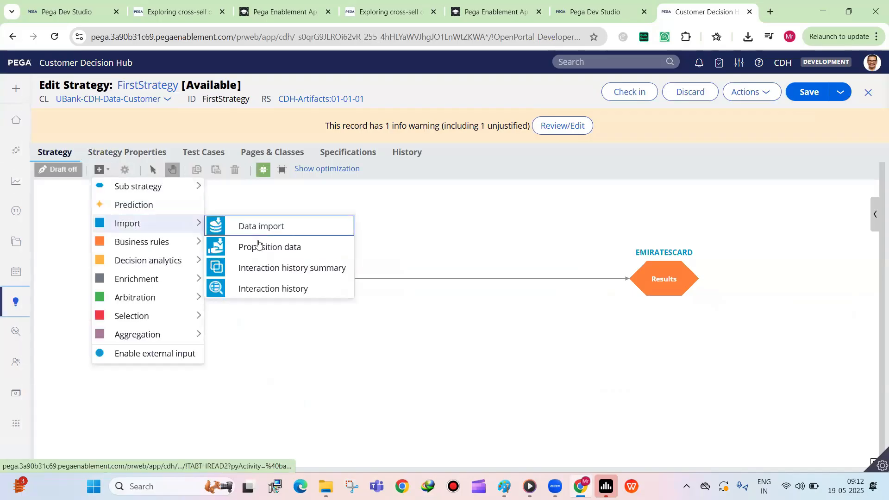
pyautogui.click(258, 248)
pyautogui.click(264, 336)
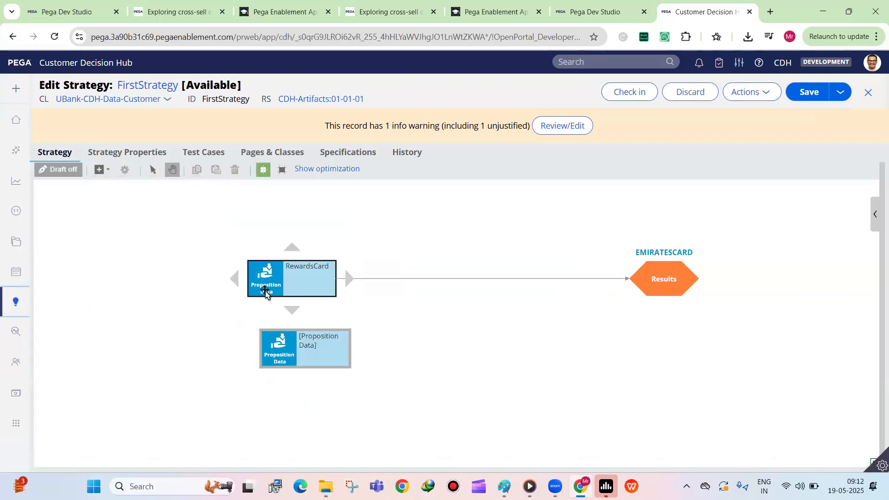
pyautogui.moveTo(266, 265); pyautogui.dragTo(265, 249)
pyautogui.moveTo(283, 359)
pyautogui.mouseDown()
pyautogui.moveTo(258, 354)
pyautogui.moveTo(268, 353)
pyautogui.mouseUp()
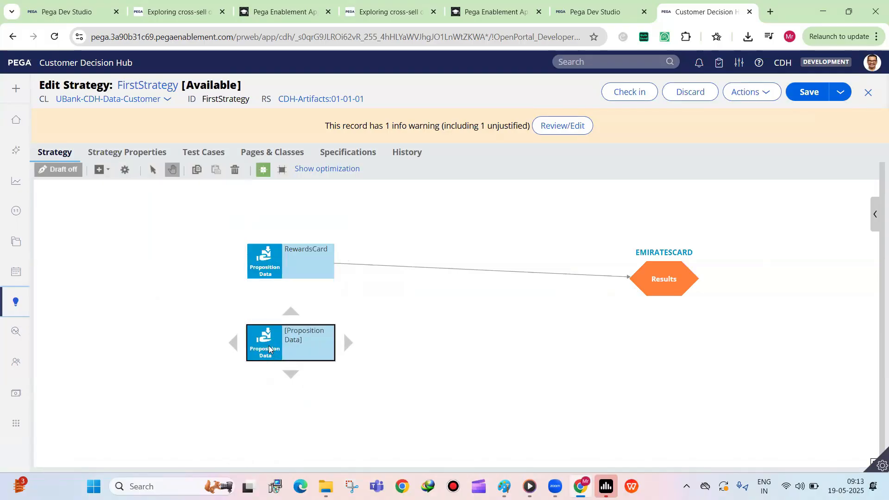
# Configure the new Proposition data component to import StandardCard from business issue Grow and group Credit cards.
pyautogui.doubleClick(269, 350)
pyautogui.click(375, 325)
pyautogui.click(363, 386)
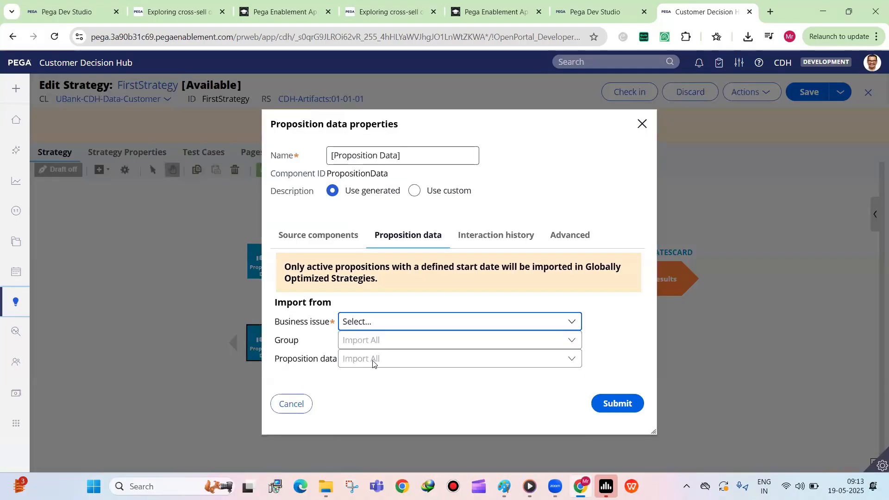
pyautogui.click(376, 343)
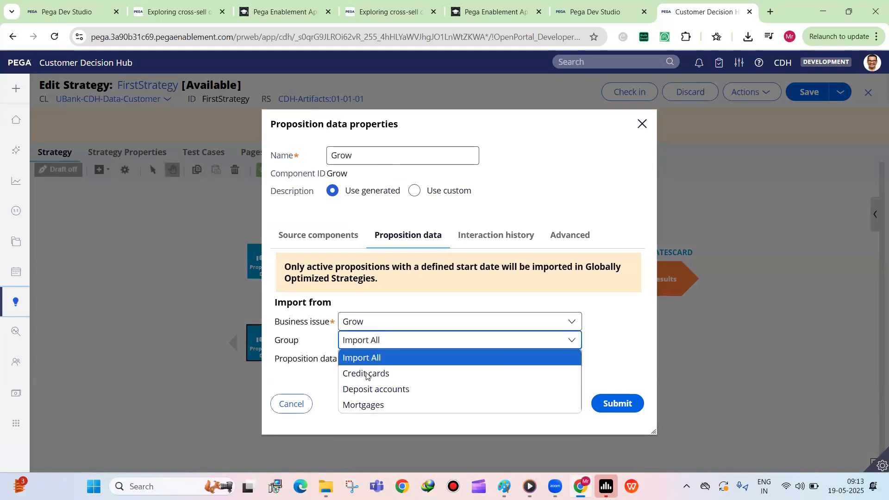
pyautogui.click(368, 374)
pyautogui.click(349, 361)
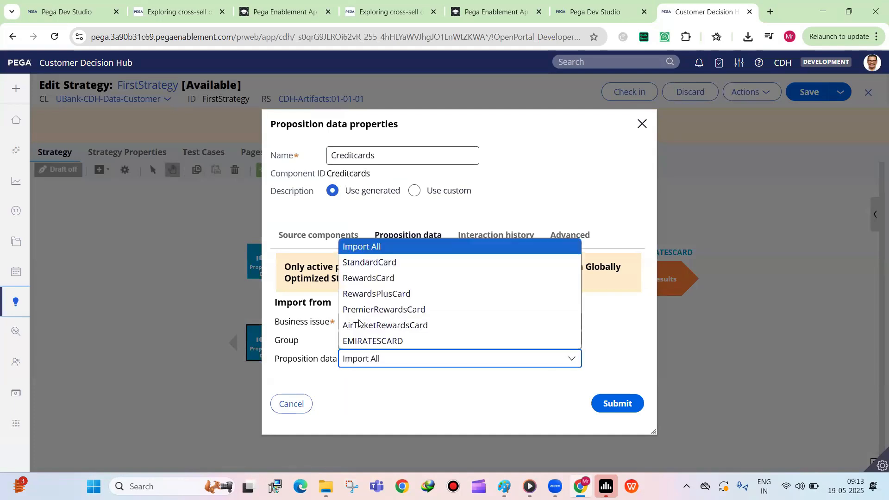
pyautogui.click(363, 262)
pyautogui.click(625, 402)
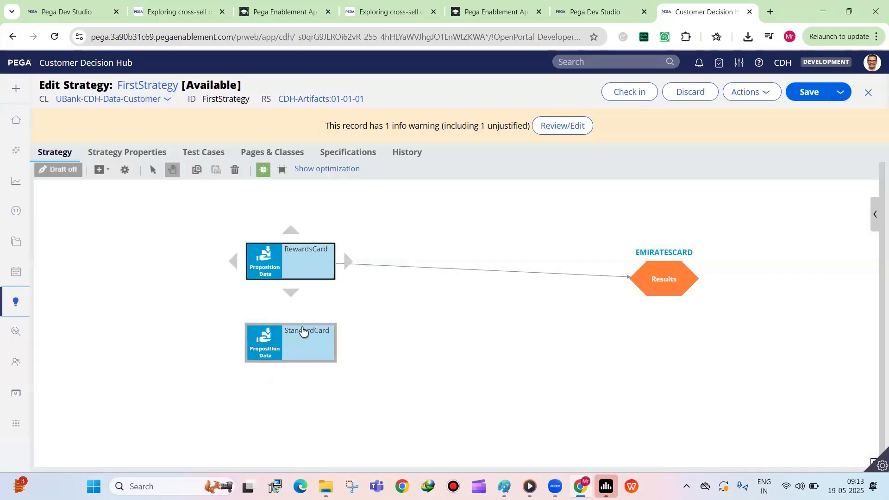
# Connect the StandardCard component to Results and save the strategy.
pyautogui.click(303, 331)
pyautogui.moveTo(349, 346); pyautogui.dragTo(655, 294)
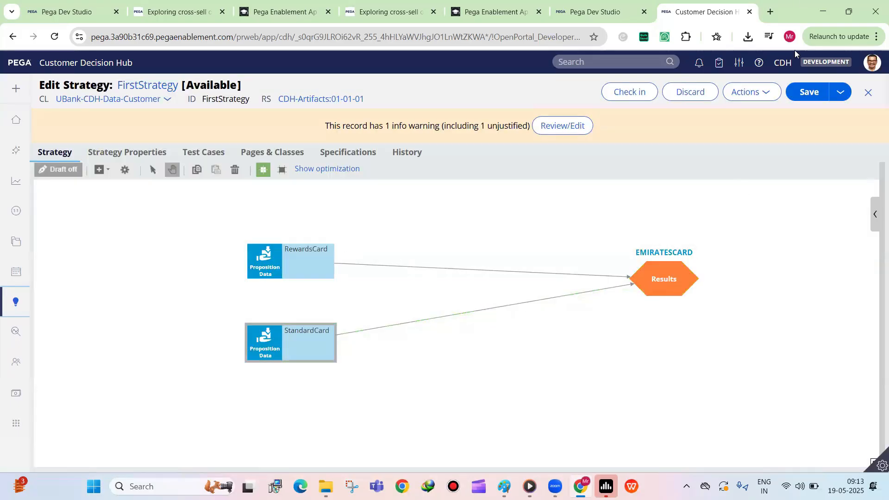
pyautogui.click(805, 94)
pyautogui.click(290, 262)
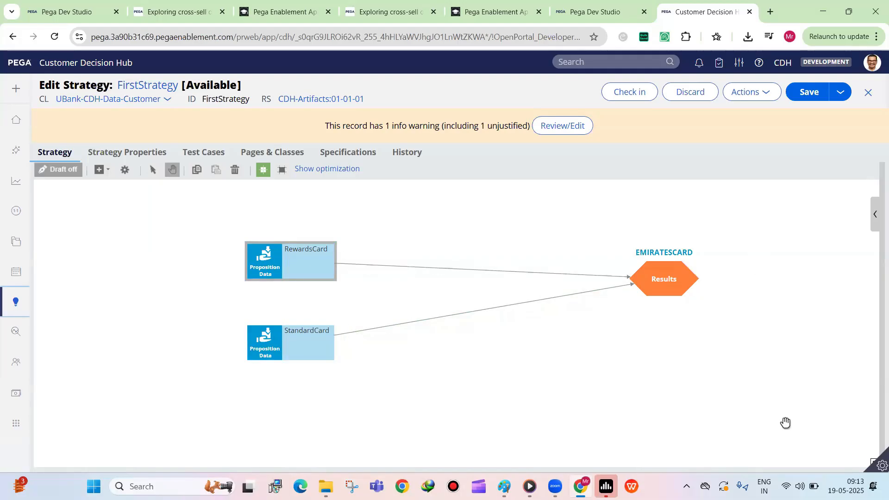
# Save and run the single-case test with the pyDefault data transform, page through the FirstStrategy results, and collapse the test run area.
pyautogui.moveTo(740, 343); pyautogui.dragTo(689, 340)
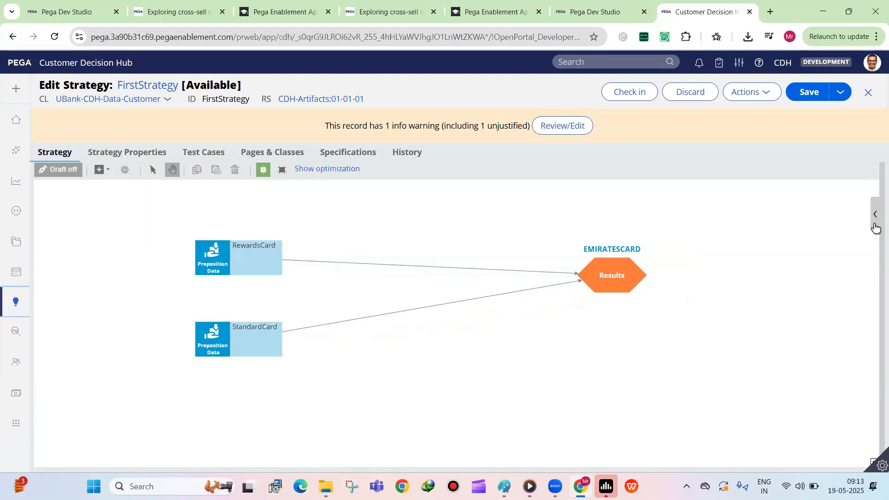
pyautogui.click(875, 223)
pyautogui.click(706, 390)
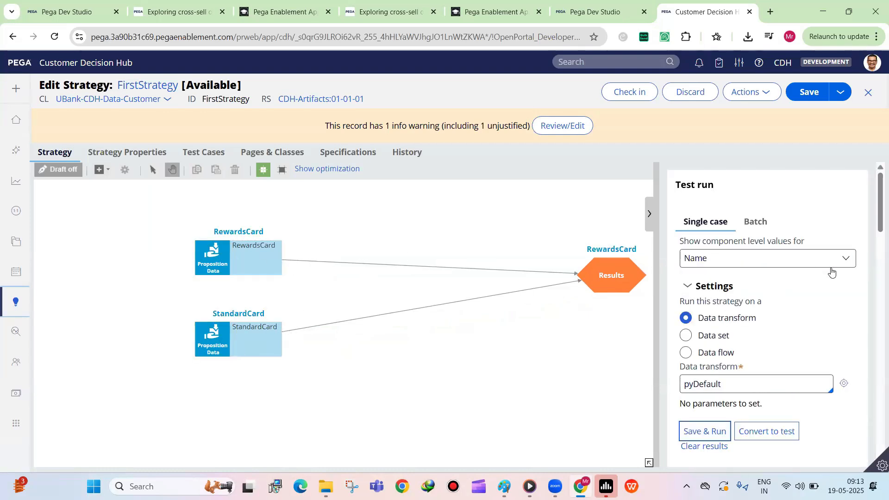
pyautogui.scroll(-5, 832, 272)
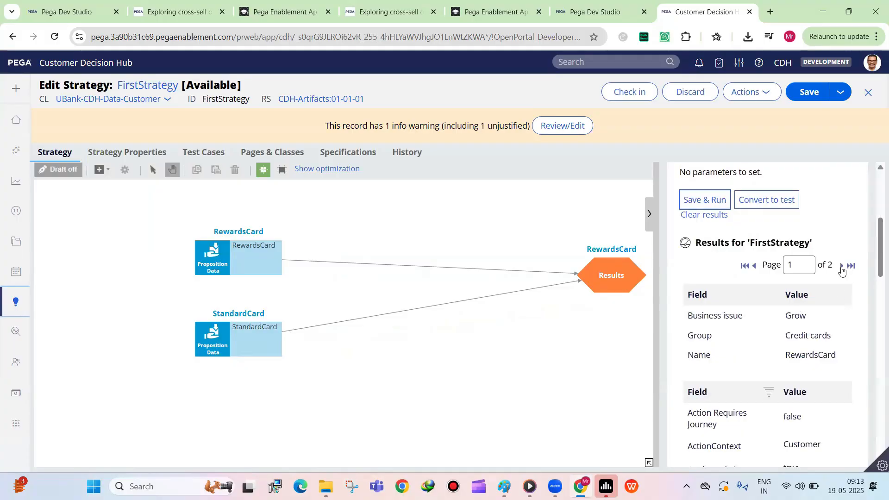
pyautogui.click(842, 268)
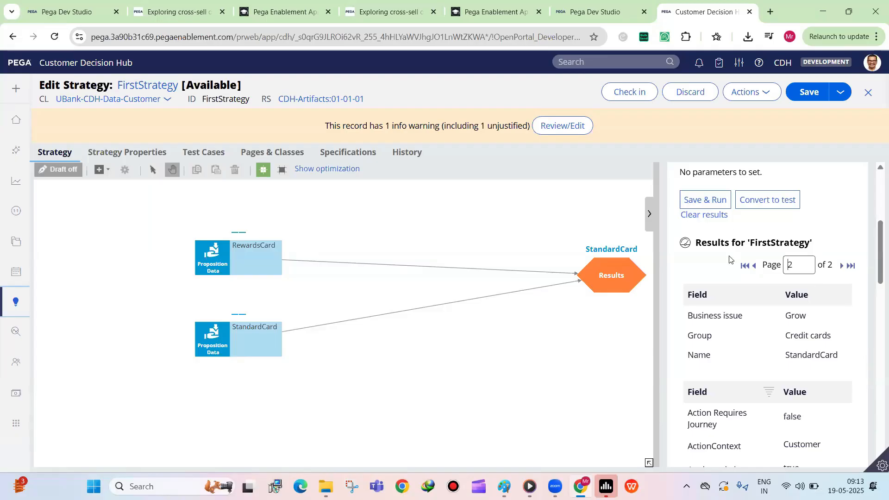
pyautogui.scroll(5, 729, 259)
pyautogui.click(649, 214)
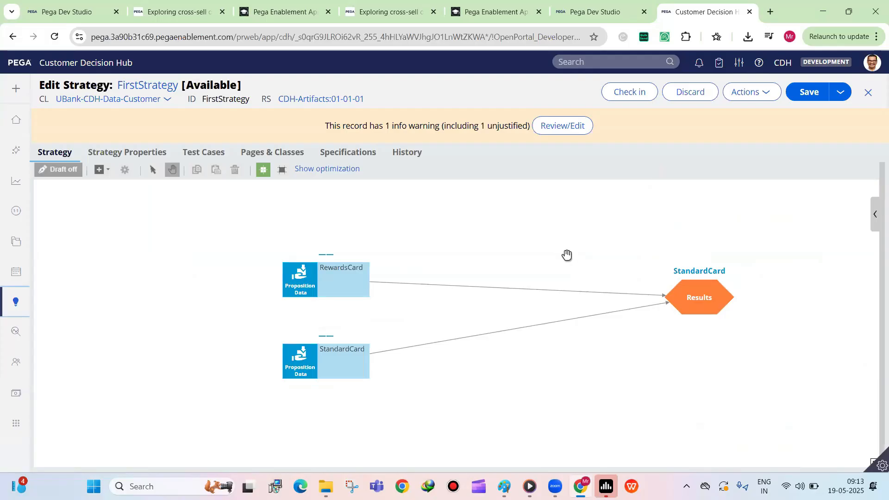
# Add an annotation note above RewardsCard and move both Proposition data components down to make room for it.
pyautogui.rightClick(294, 214)
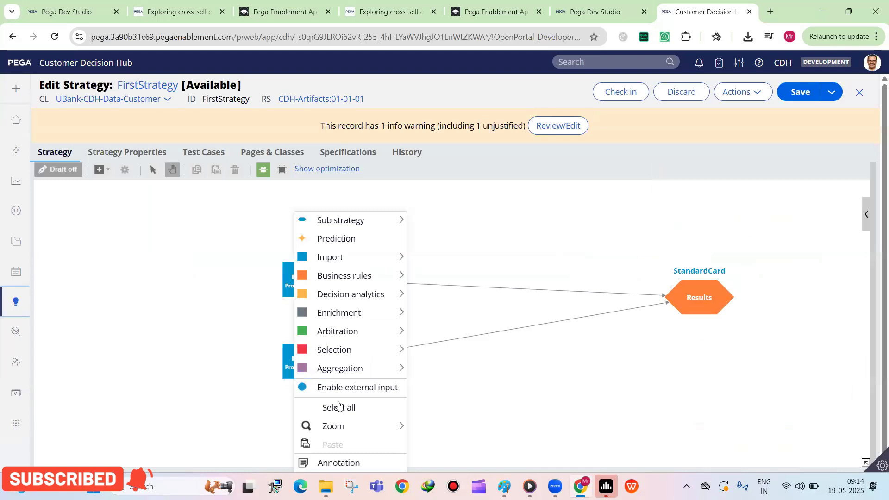
pyautogui.click(323, 461)
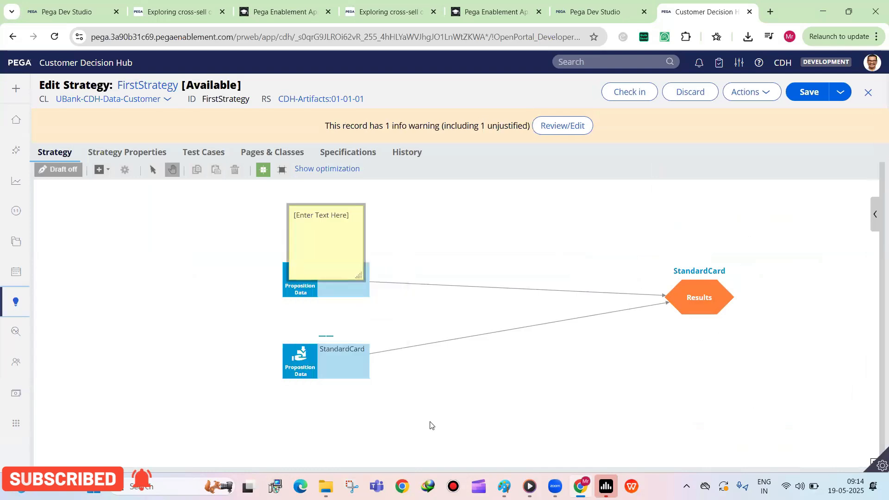
pyautogui.moveTo(334, 376); pyautogui.dragTo(336, 400)
pyautogui.moveTo(307, 300); pyautogui.dragTo(307, 338)
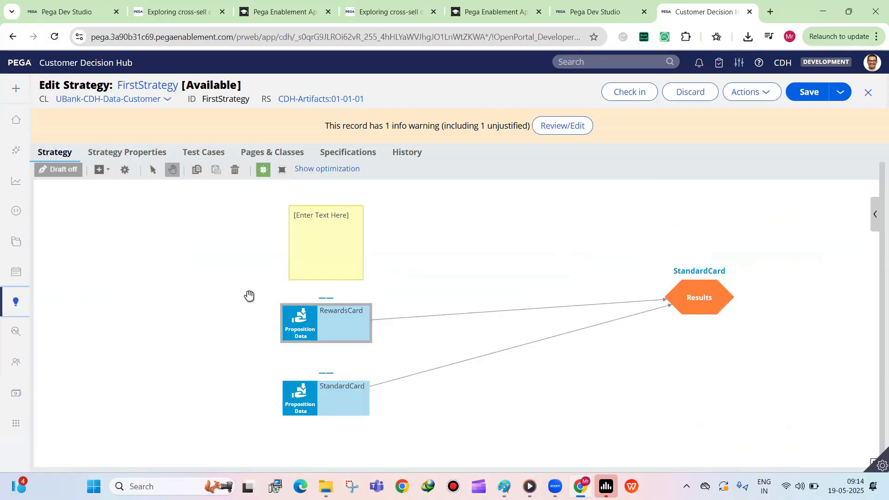
pyautogui.click(191, 310)
pyautogui.rightClick(191, 309)
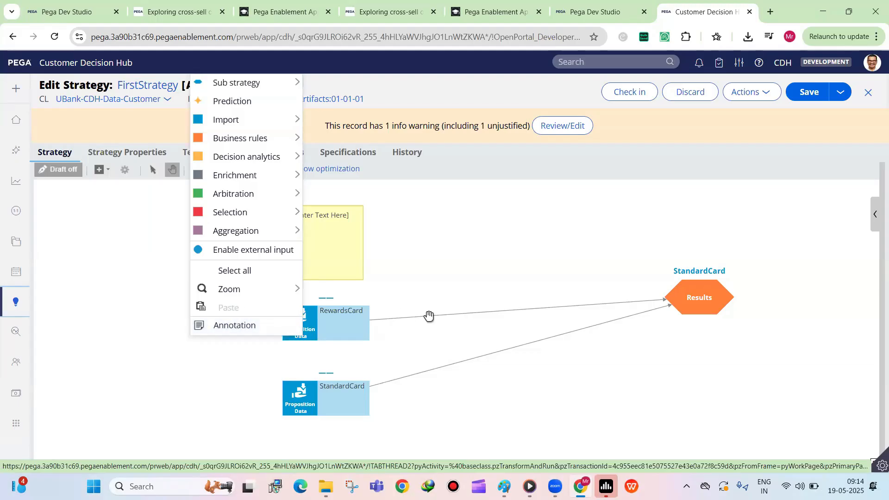
pyautogui.click(410, 261)
# Fill the annotation note with "imported 2 credit card propositions - rewards card & standard card" and save the strategy.
pyautogui.click(309, 220)
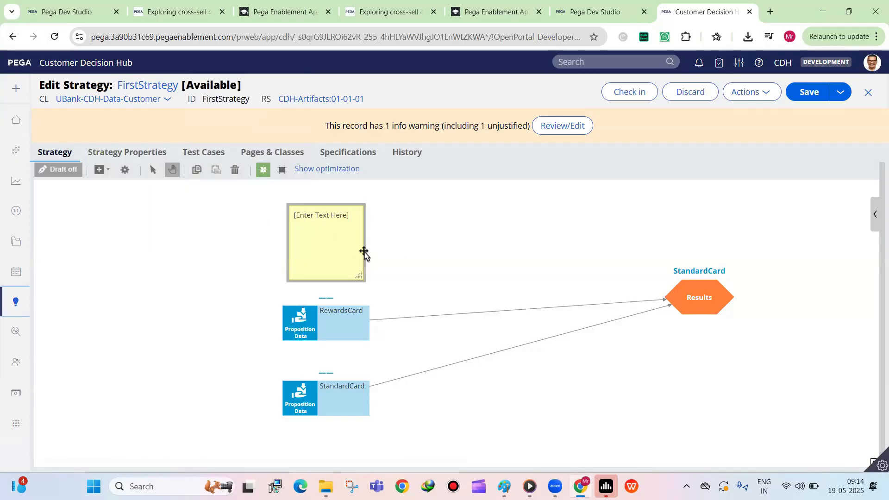
pyautogui.doubleClick(325, 222)
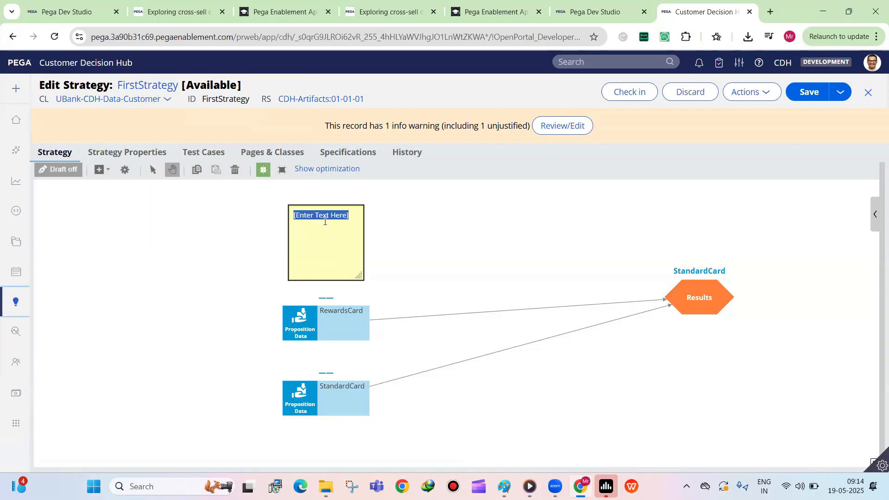
pyautogui.write('imported 2 credit card propositions ')
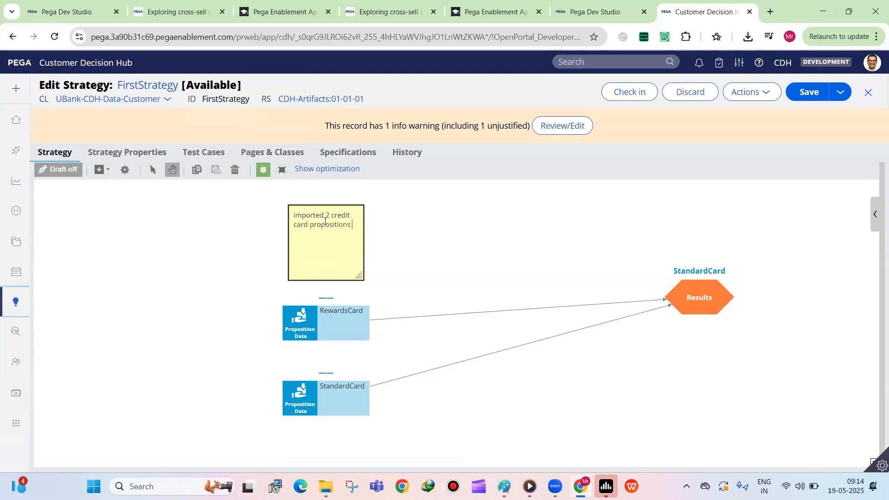
pyautogui.write('- rewards card & standard card')
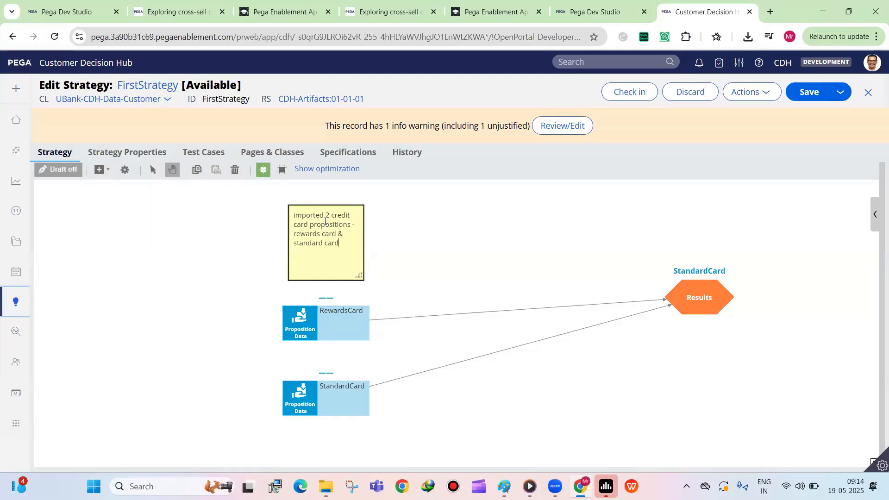
pyautogui.click(598, 212)
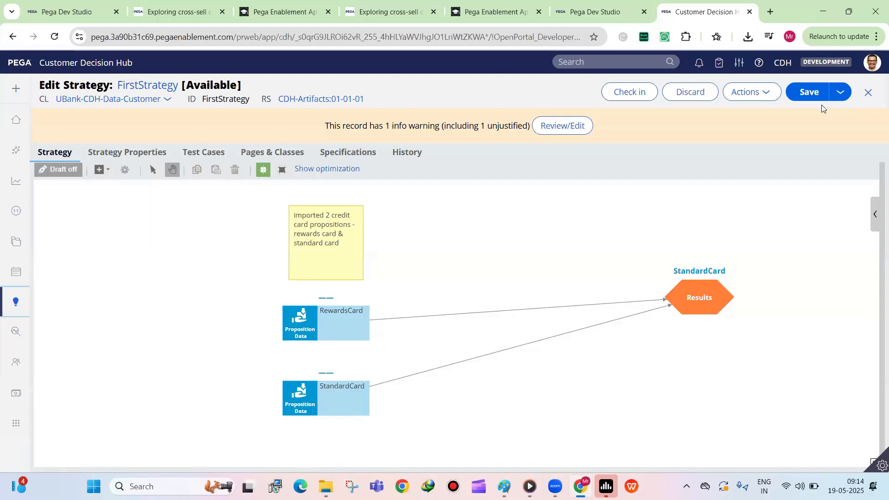
pyautogui.click(809, 93)
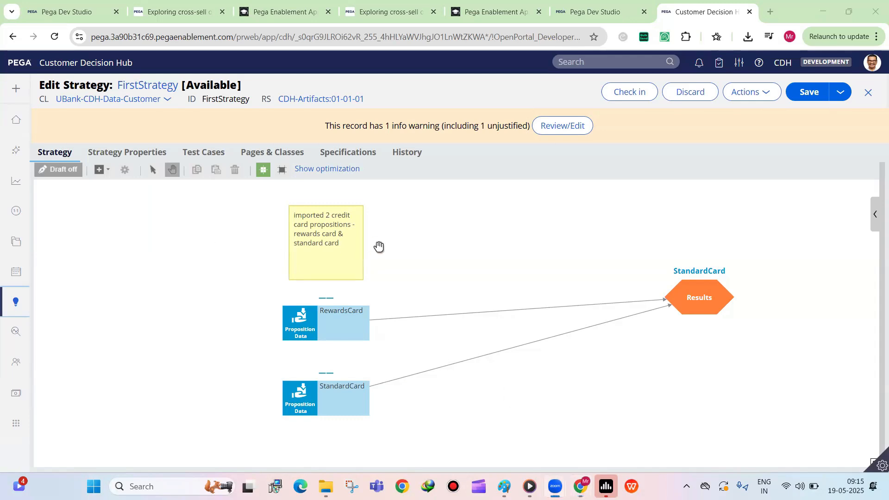
pyautogui.moveTo(409, 251); pyautogui.dragTo(406, 237)
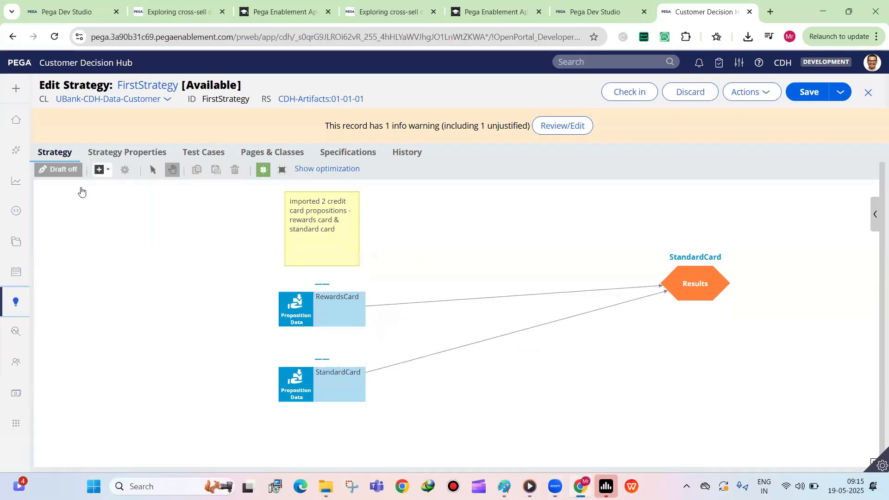
pyautogui.click(101, 170)
pyautogui.moveTo(161, 226)
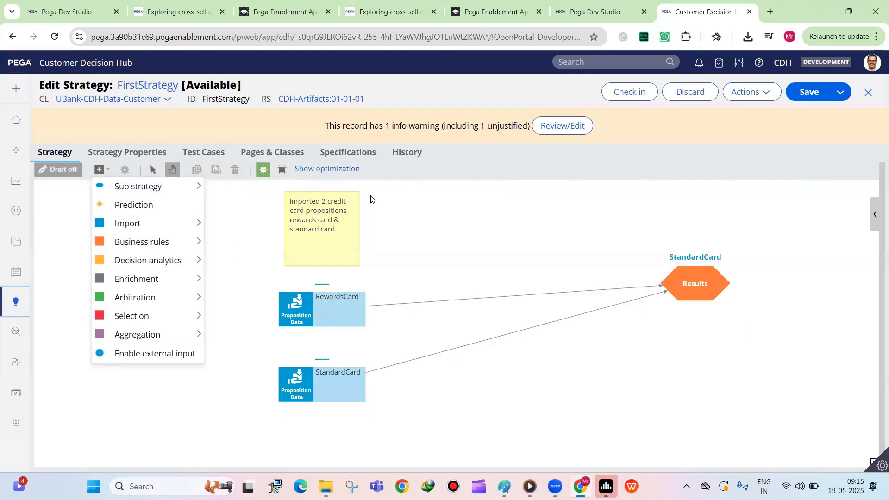
pyautogui.click(417, 201)
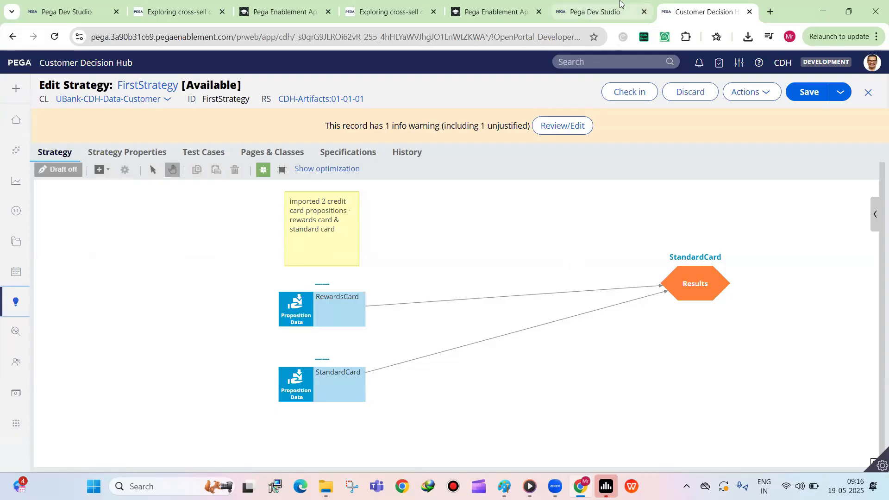
# Switch to Pega Dev Studio and close the open Customer data type record, returning to the CDH application definition.
pyautogui.click(596, 12)
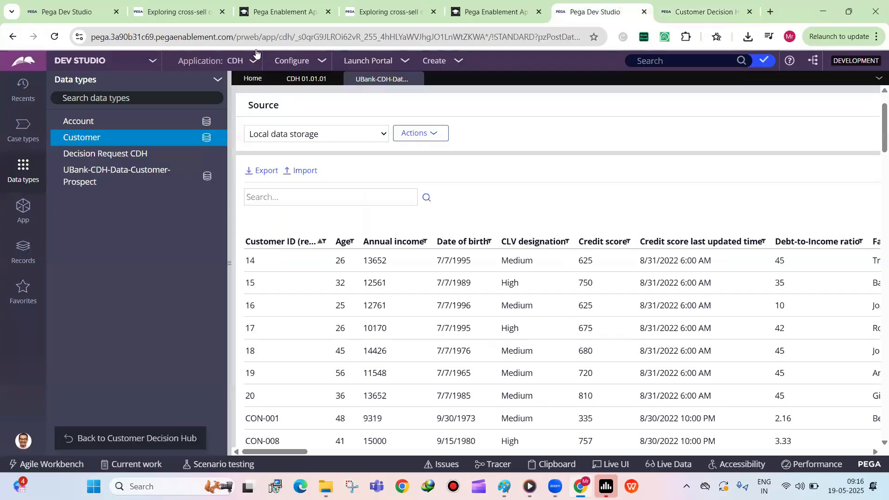
pyautogui.click(416, 79)
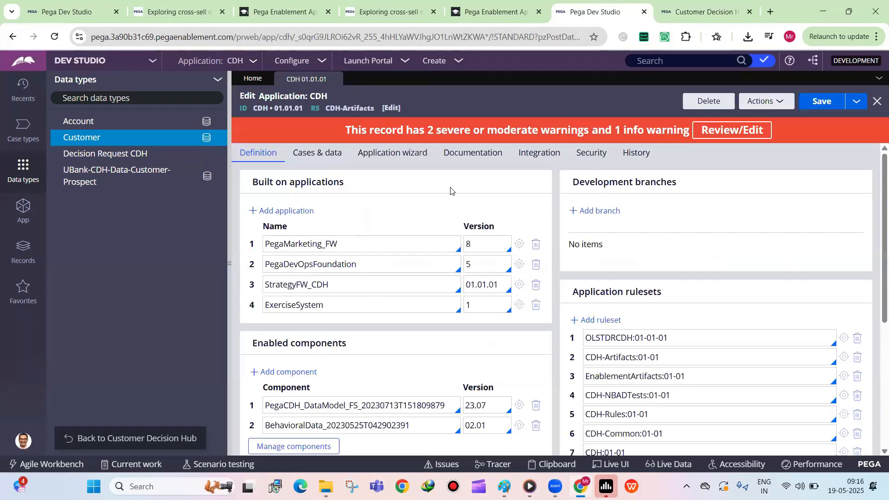
pyautogui.click(761, 101)
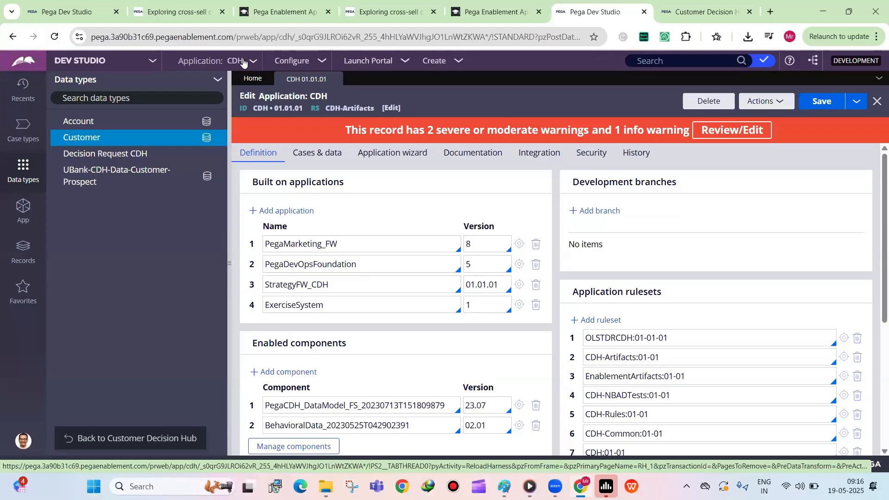
pyautogui.click(731, 11)
pyautogui.click(598, 11)
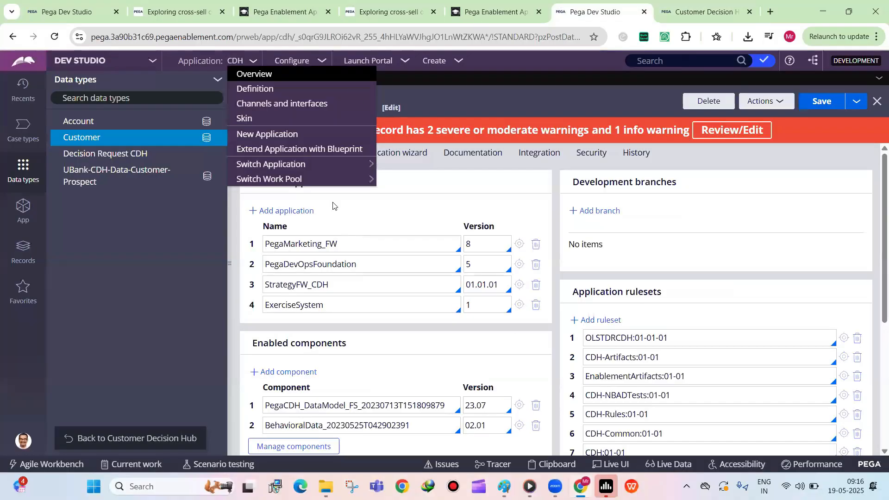
pyautogui.click(699, 11)
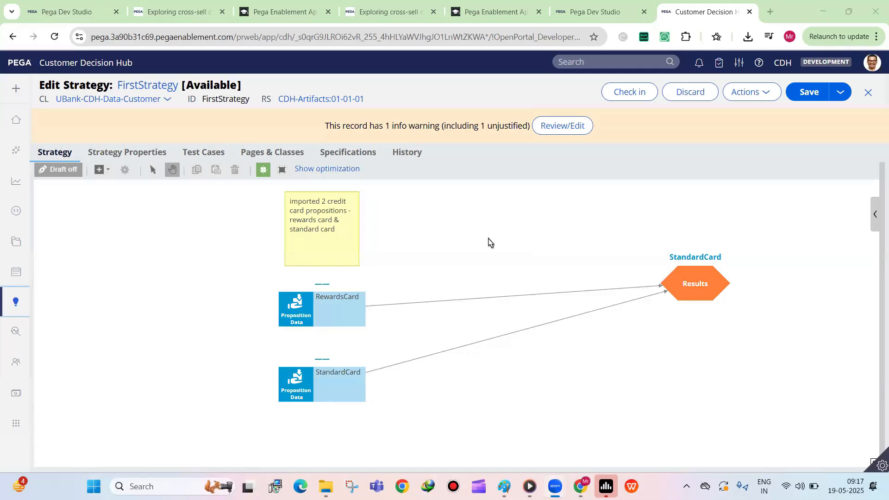
pyautogui.click(620, 6)
pyautogui.scroll(-3, 694, 278)
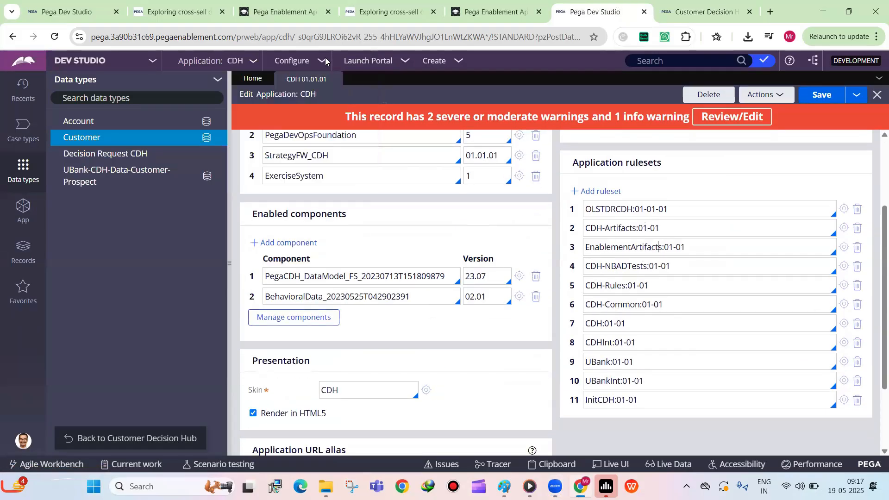
pyautogui.click(291, 61)
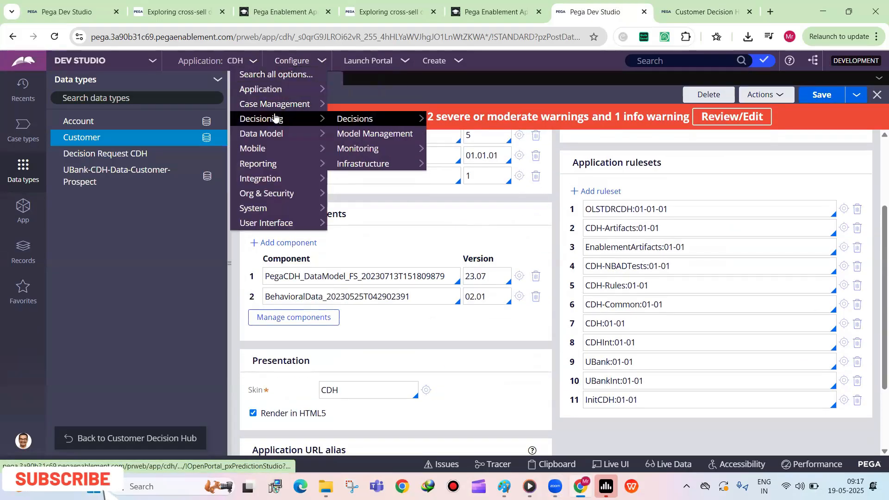
pyautogui.click(720, 18)
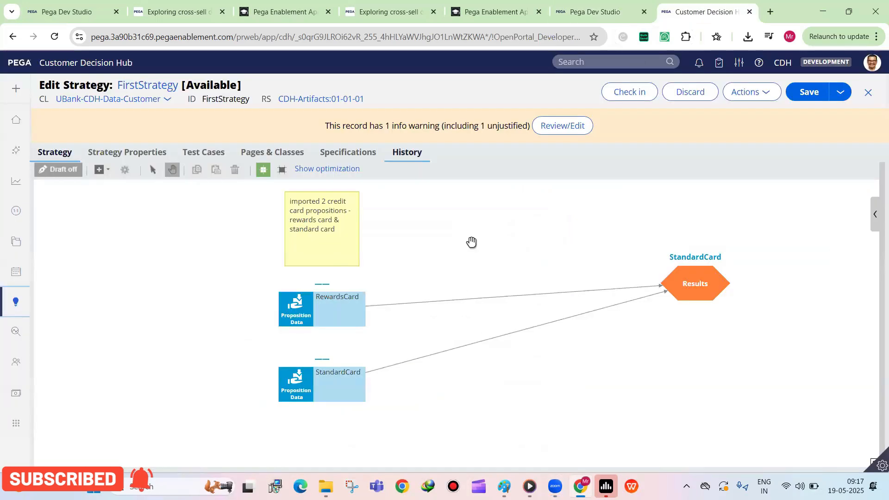
pyautogui.click(314, 310)
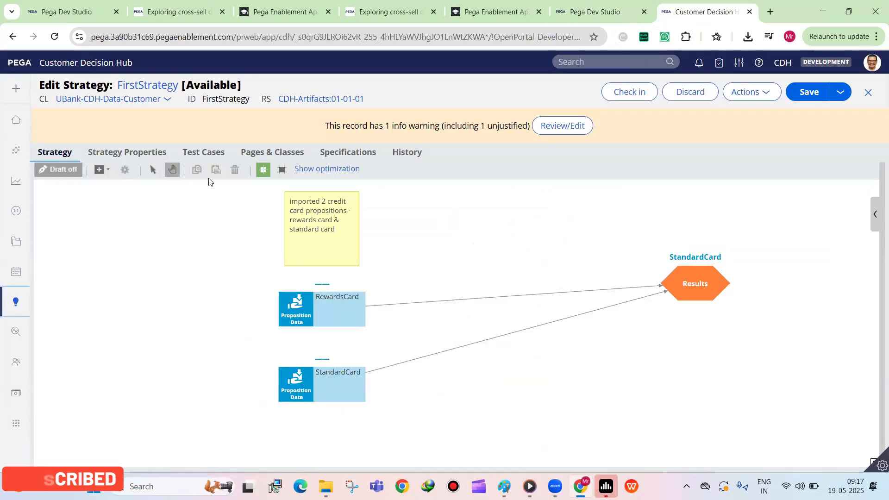
pyautogui.click(295, 244)
pyautogui.click(744, 218)
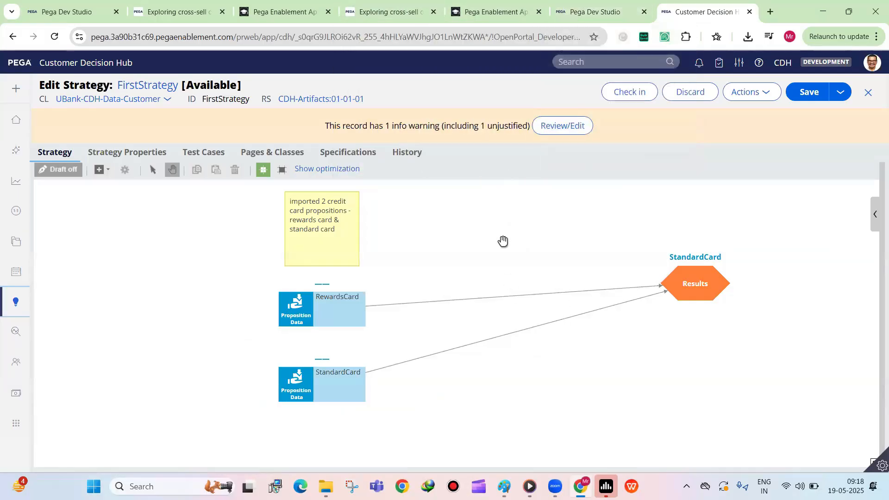
# Switch to Pega Dev Studio and browse the Decision rule types among the application's records.
pyautogui.click(631, 5)
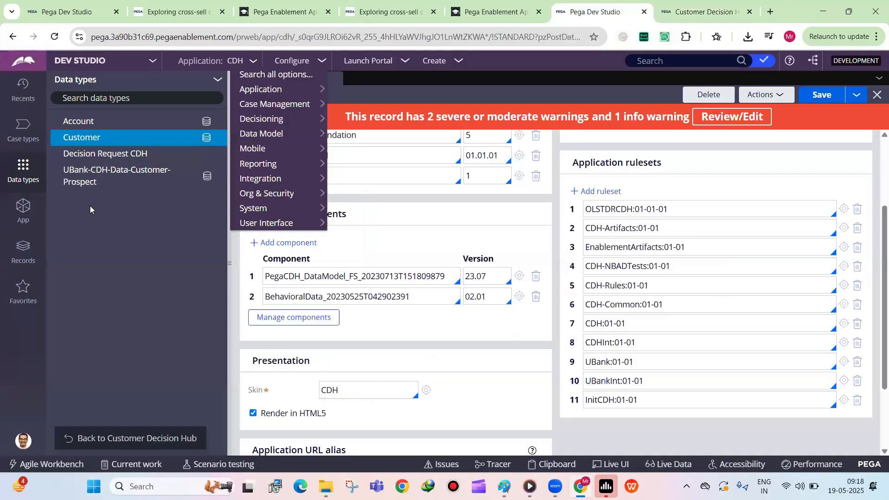
pyautogui.click(19, 262)
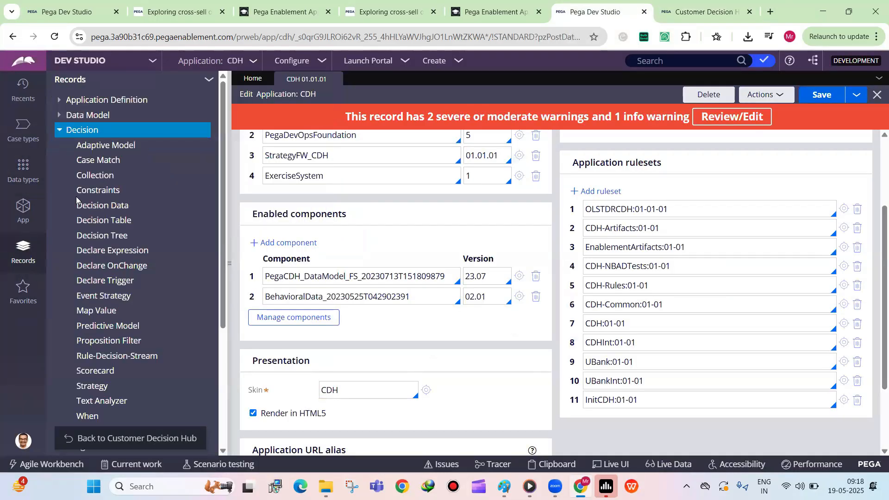
pyautogui.scroll(-3, 125, 222)
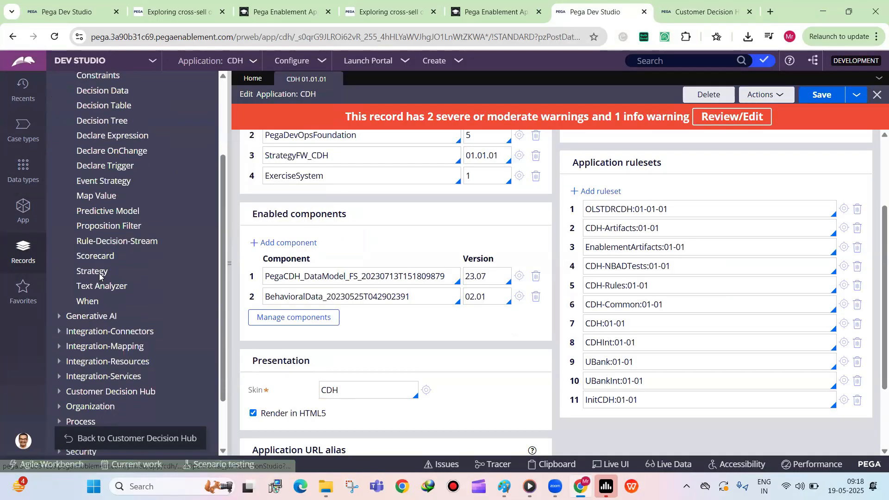
pyautogui.scroll(3, 97, 230)
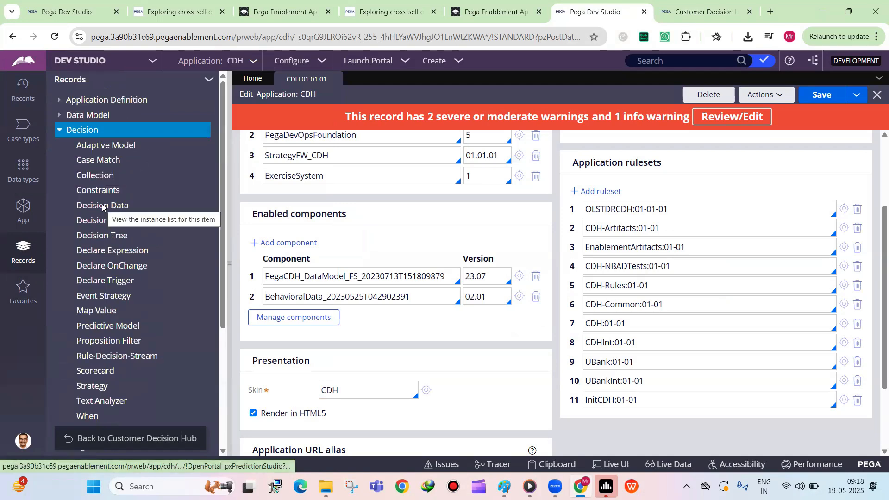